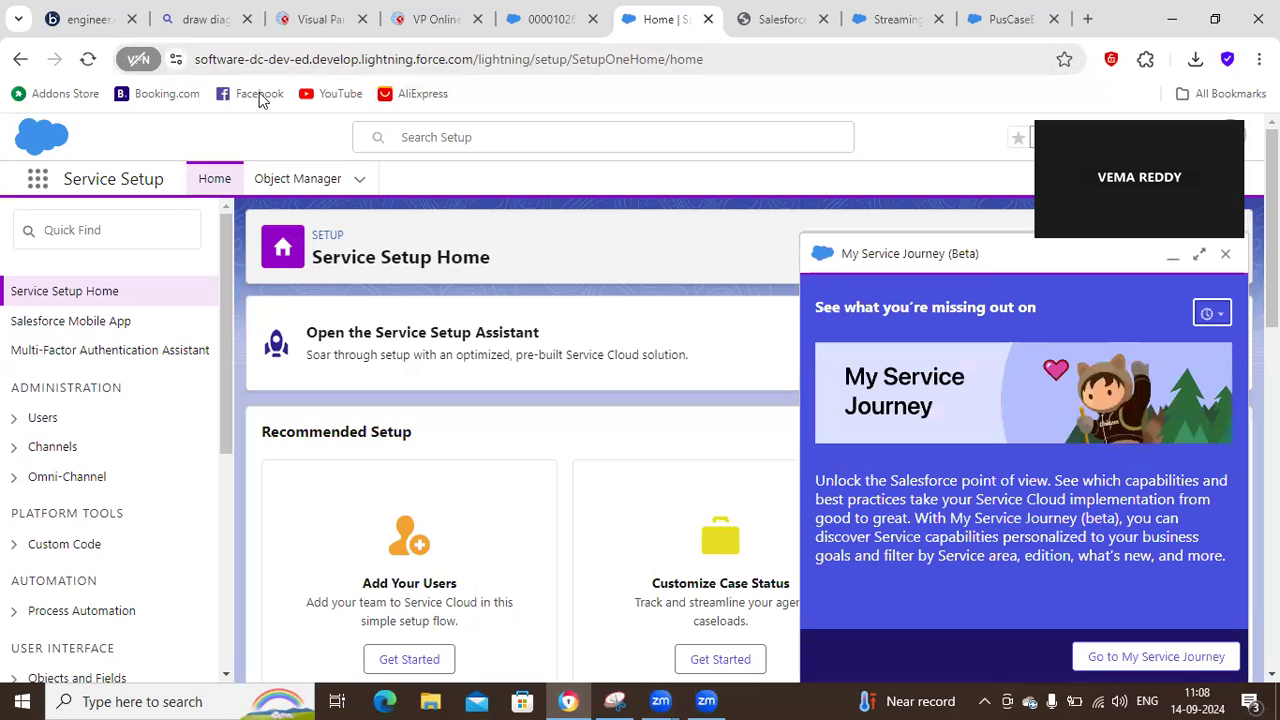
Review the Salesforce Platform Events overview slide and the Create Case Event slide in the Visual Paradigm presentation.
left_click(426, 29)
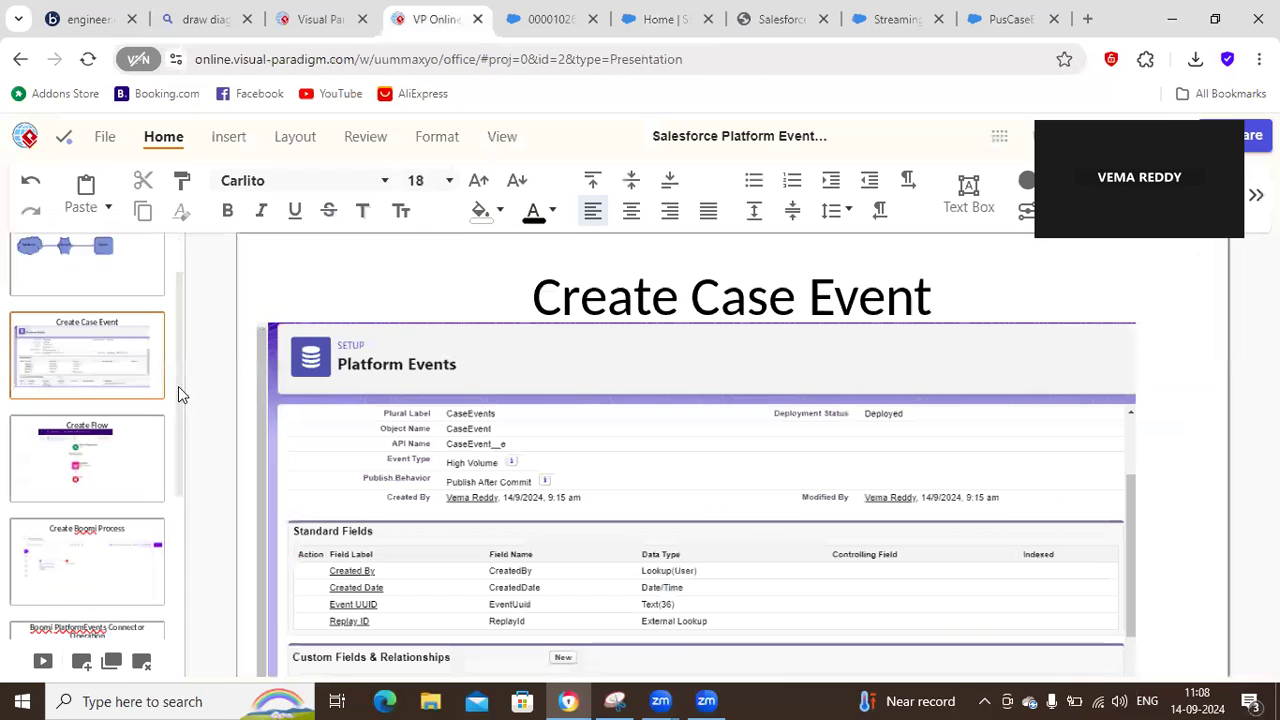
left_click(107, 334)
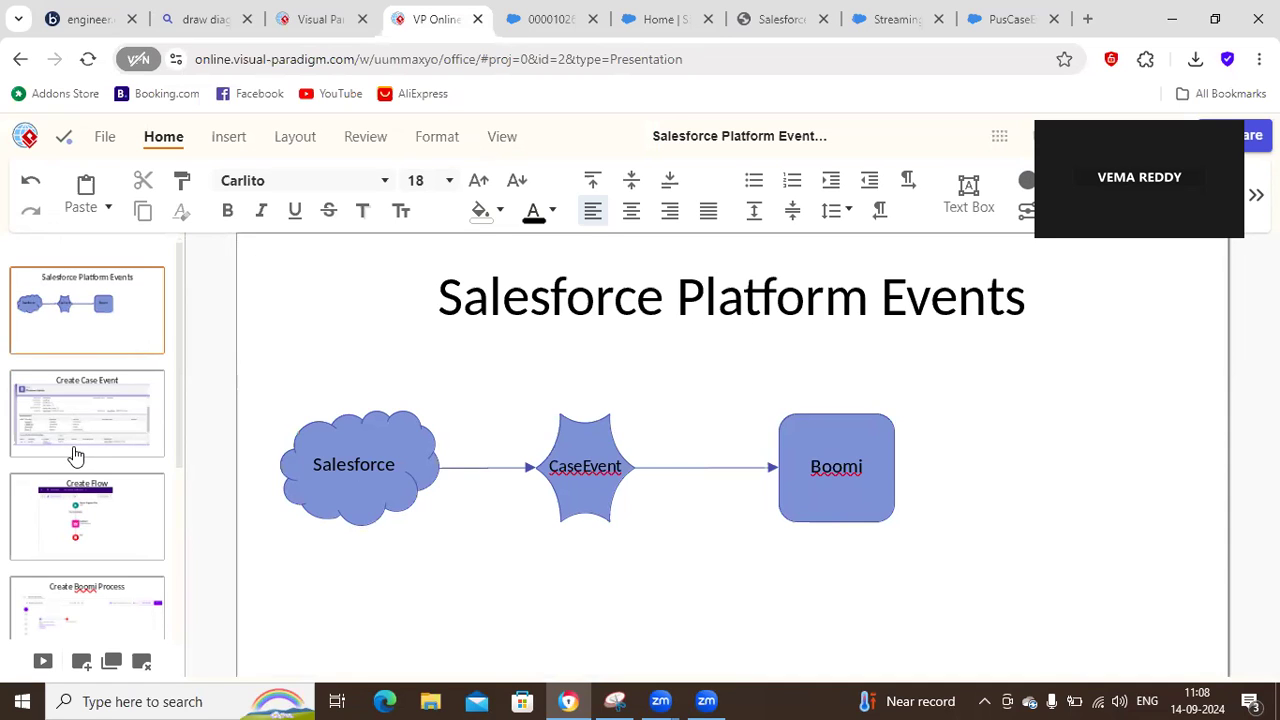
left_click(123, 428)
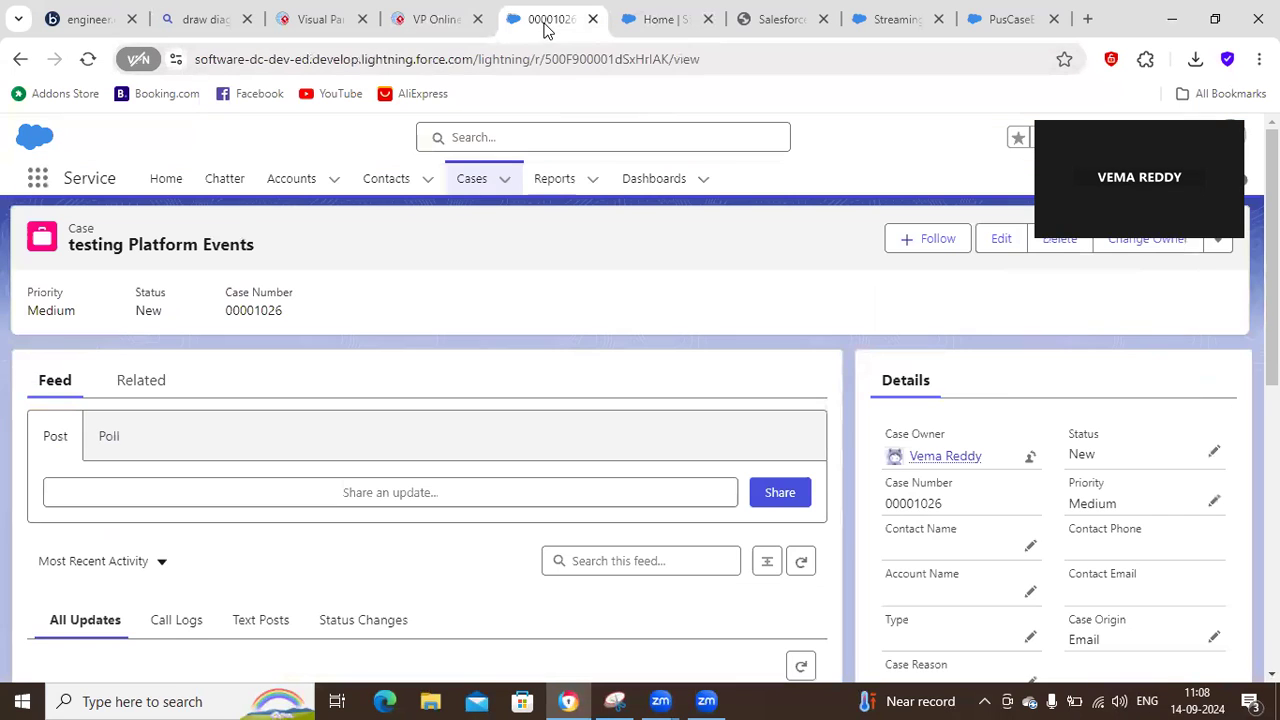
Switch to the Salesforce case page, open Service Setup from it, and search its setup tree for "platf".
left_click(549, 24)
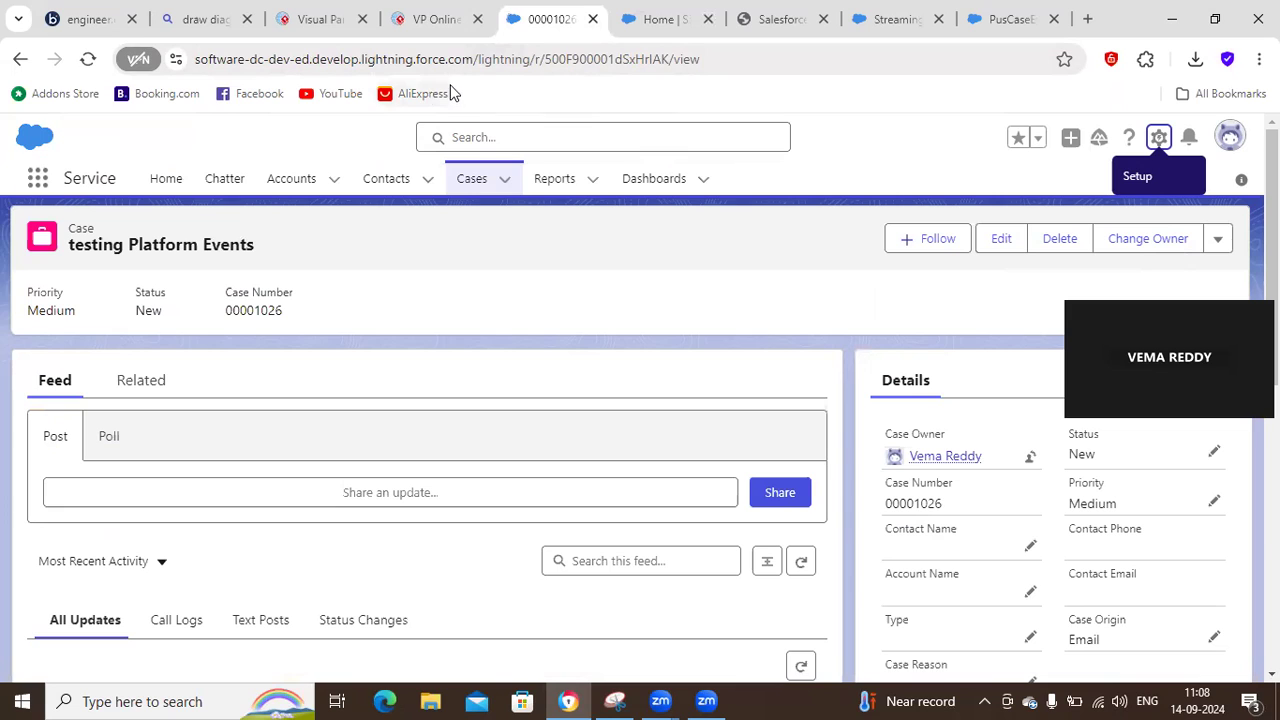
right_click(523, 28)
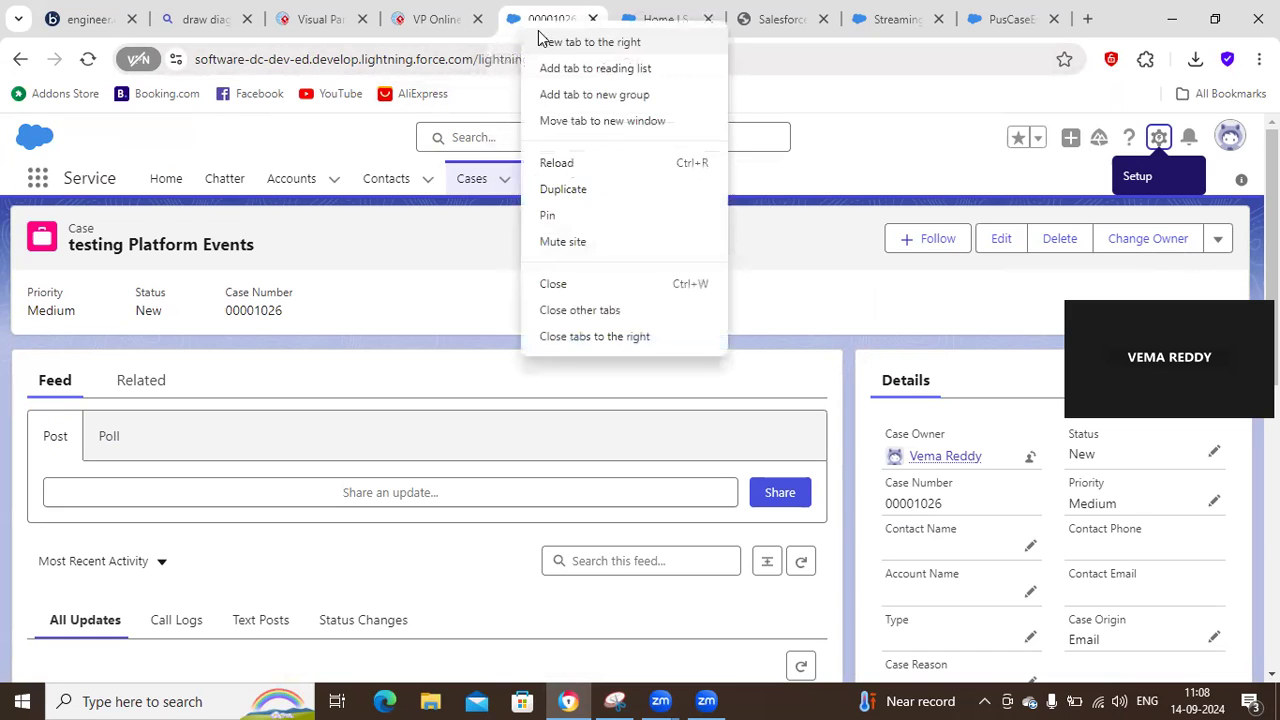
left_click(855, 152)
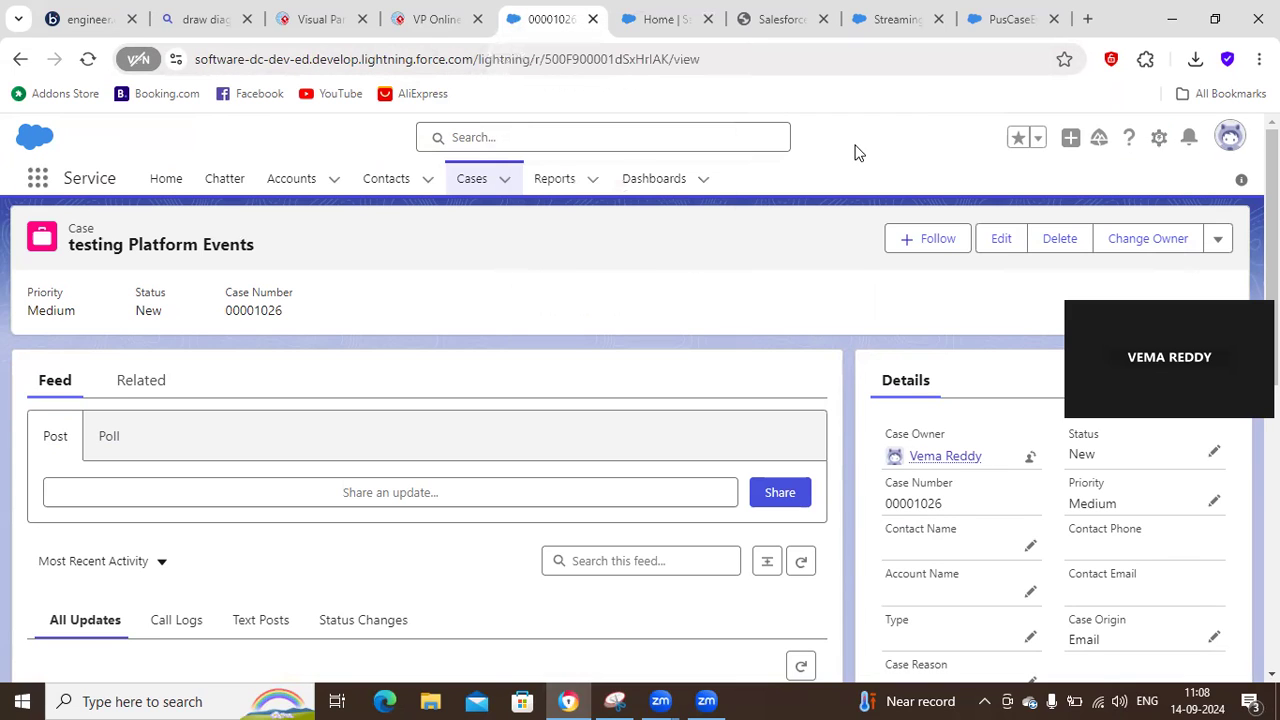
left_click(1158, 145)
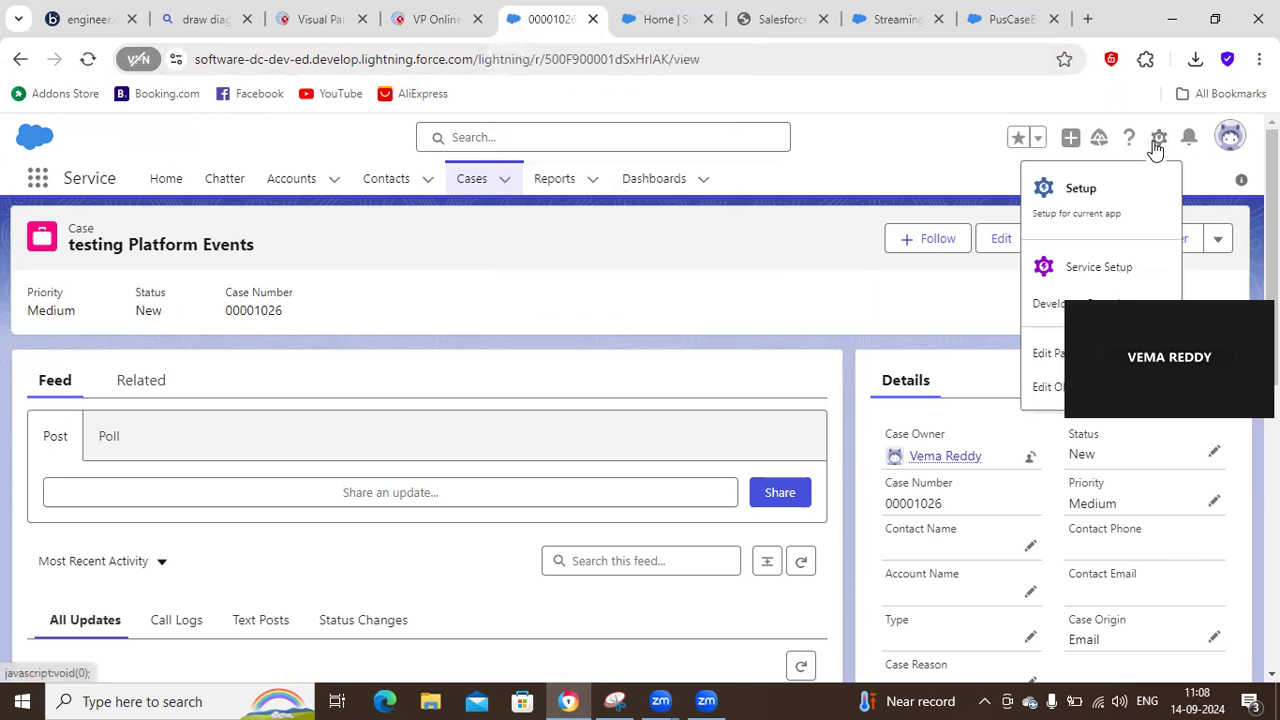
left_click(1097, 270)
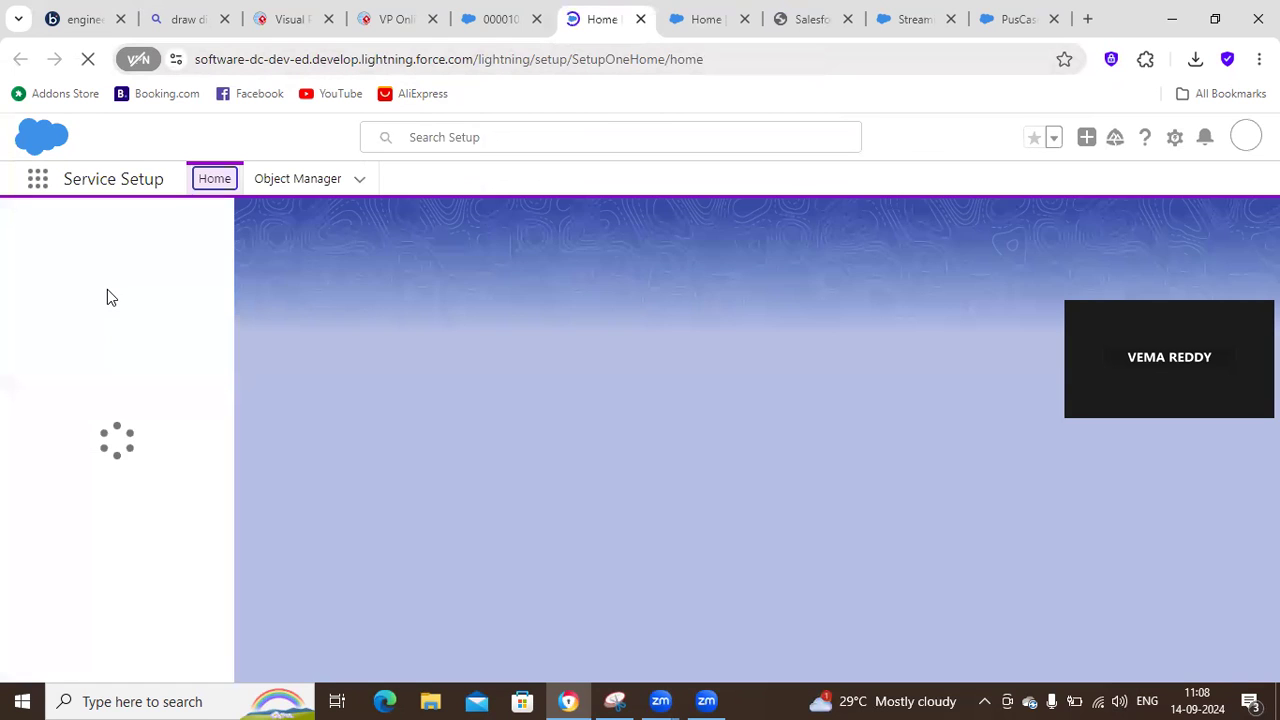
left_click(67, 229)
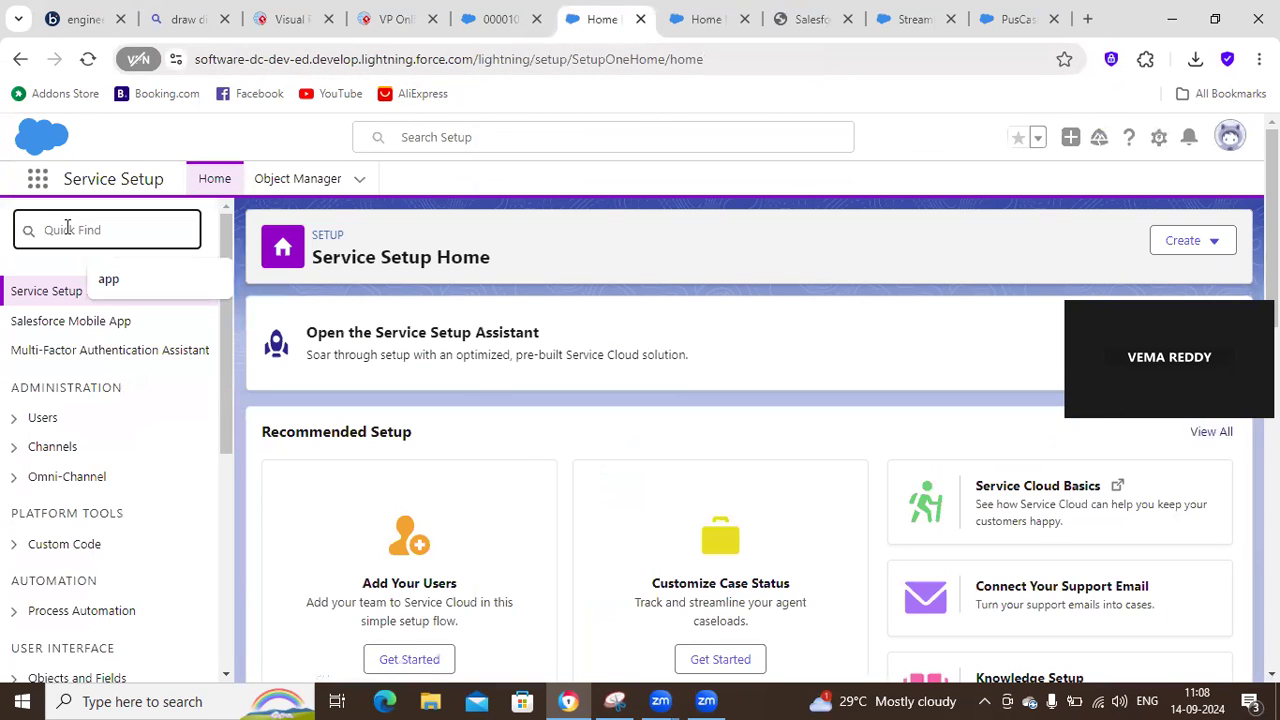
type("platform")
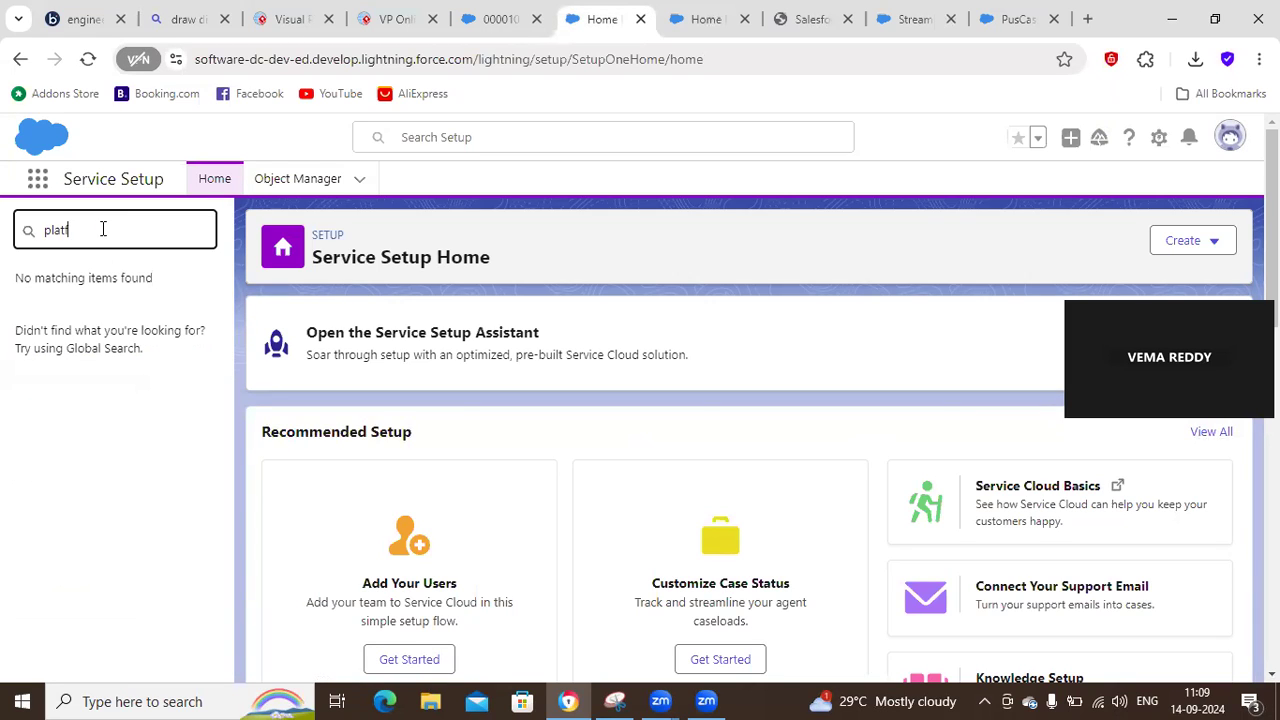
left_click(37, 178)
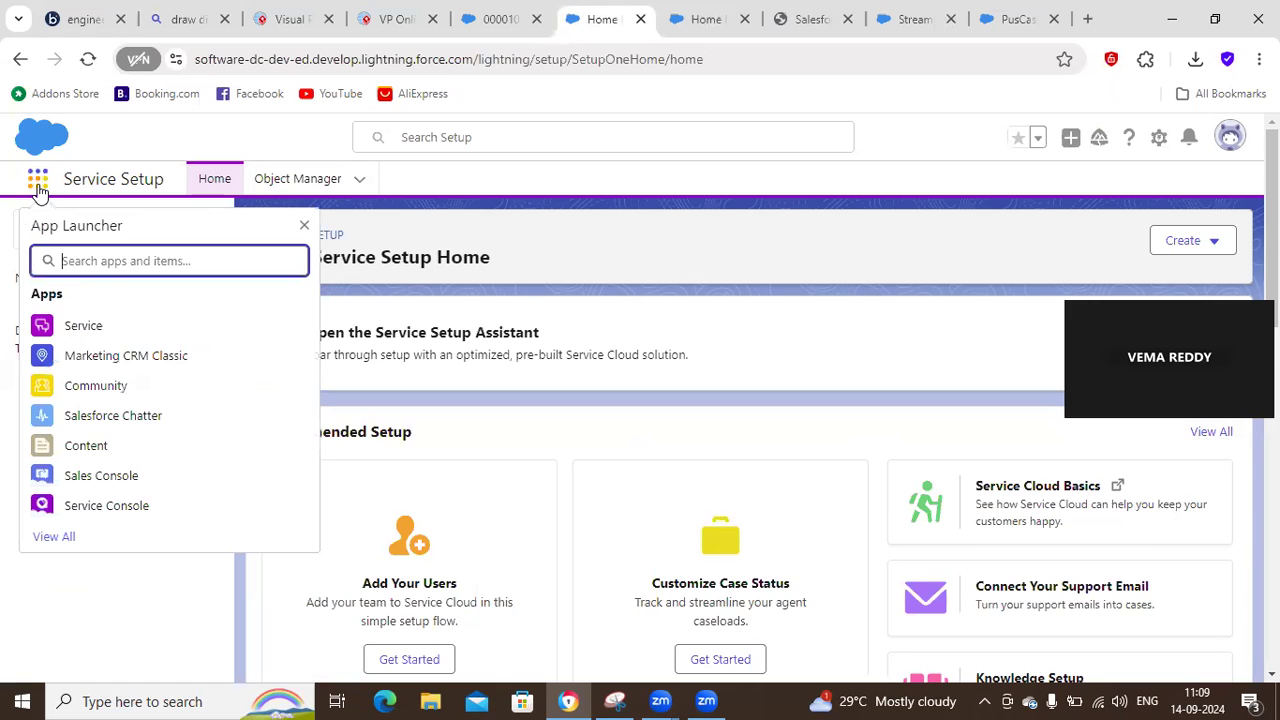
left_click(304, 225)
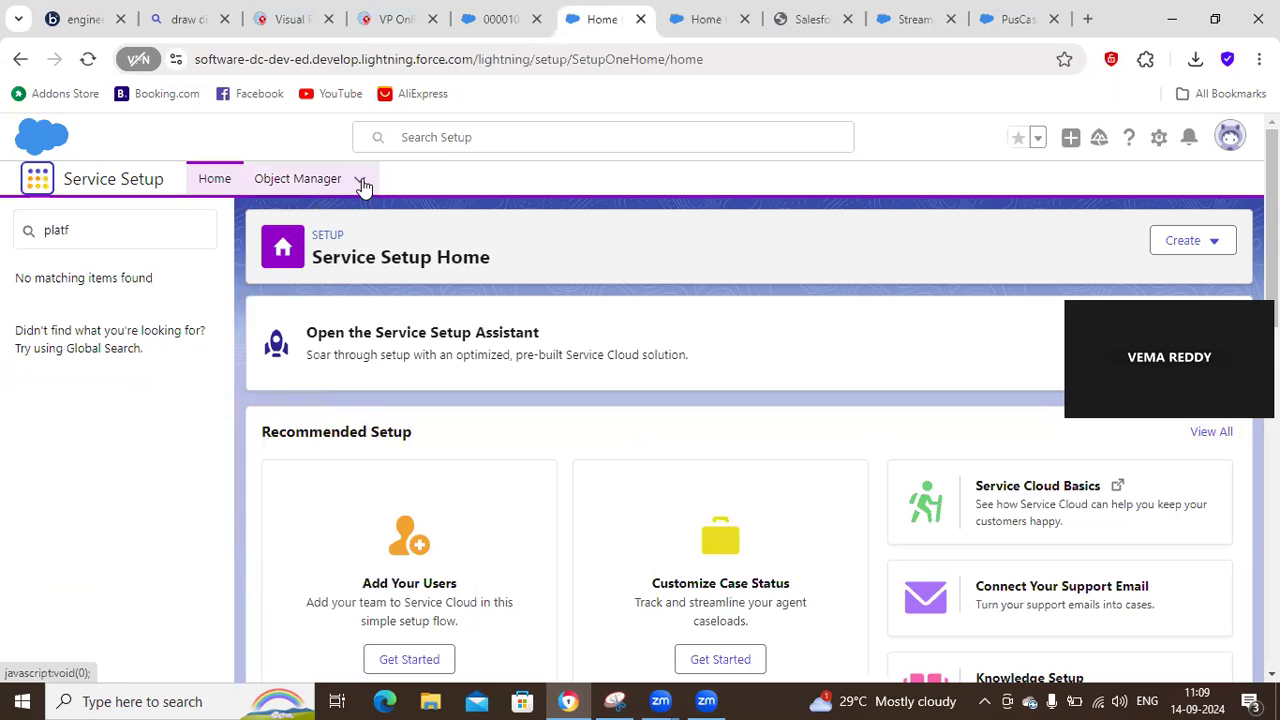
left_click(361, 183)
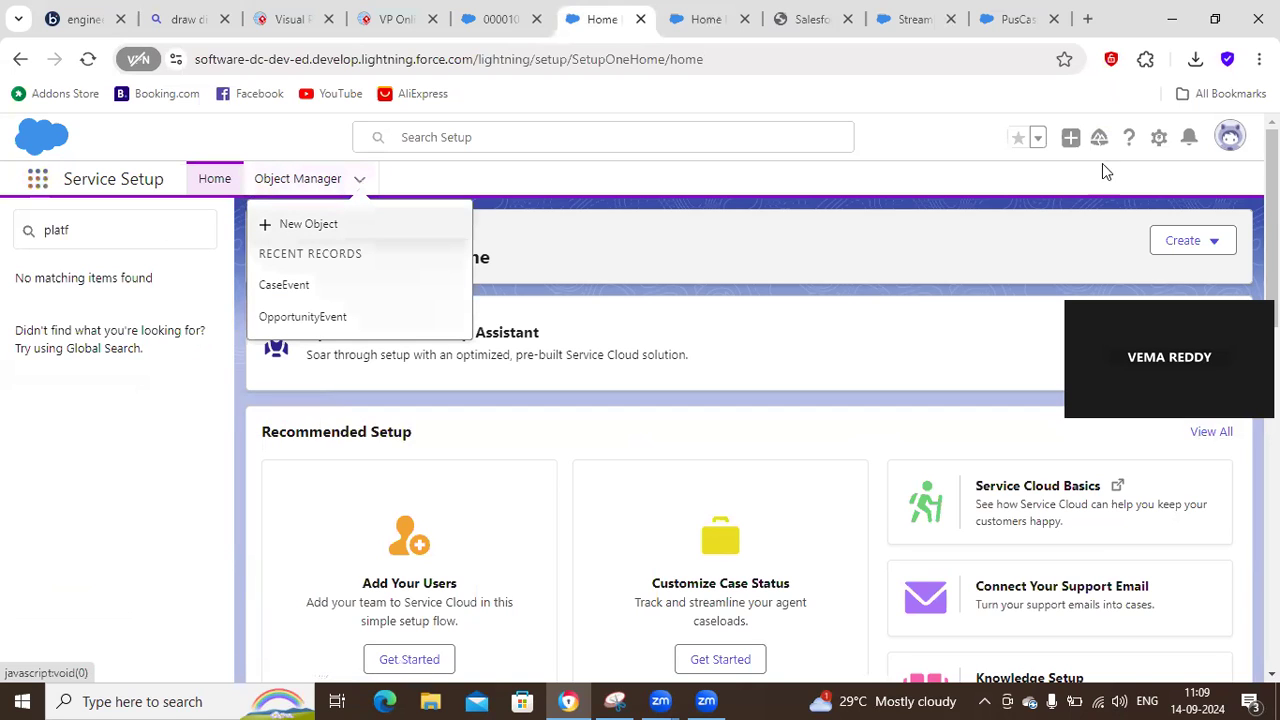
Open another Service Setup page and search its setup tree for "plat".
left_click(1157, 140)
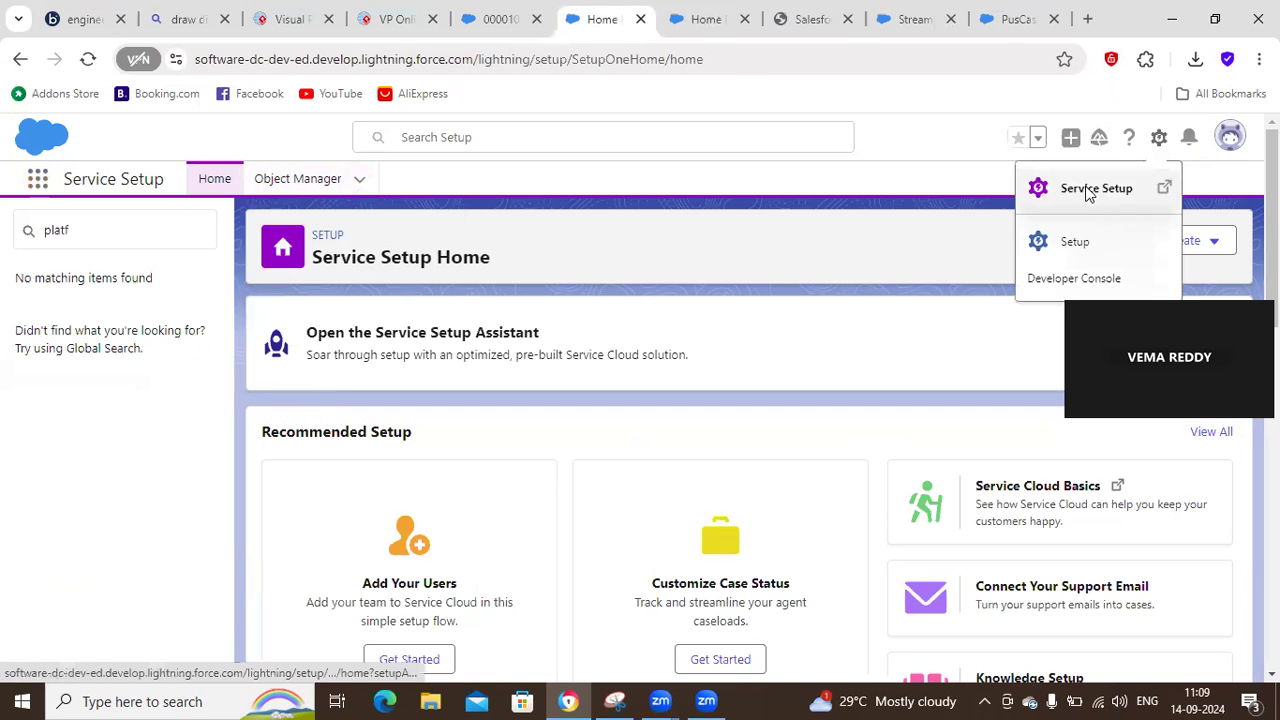
left_click(1089, 193)
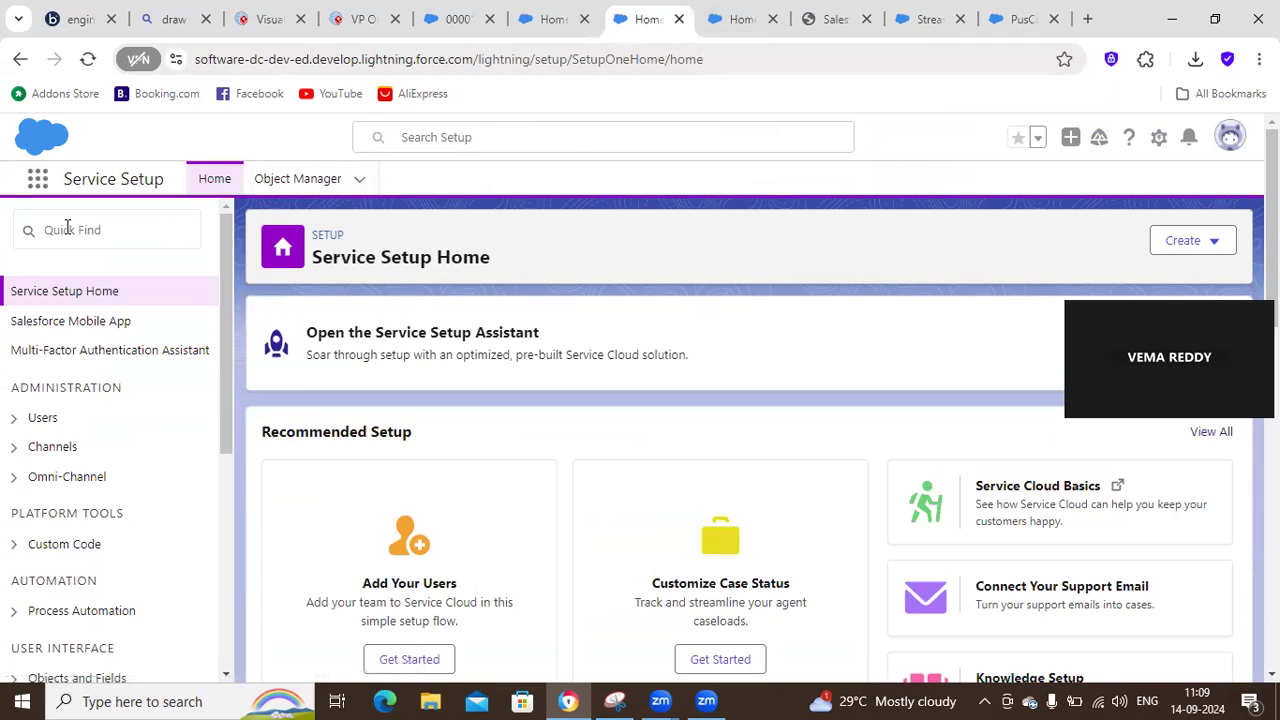
left_click(64, 225)
type("platfo")
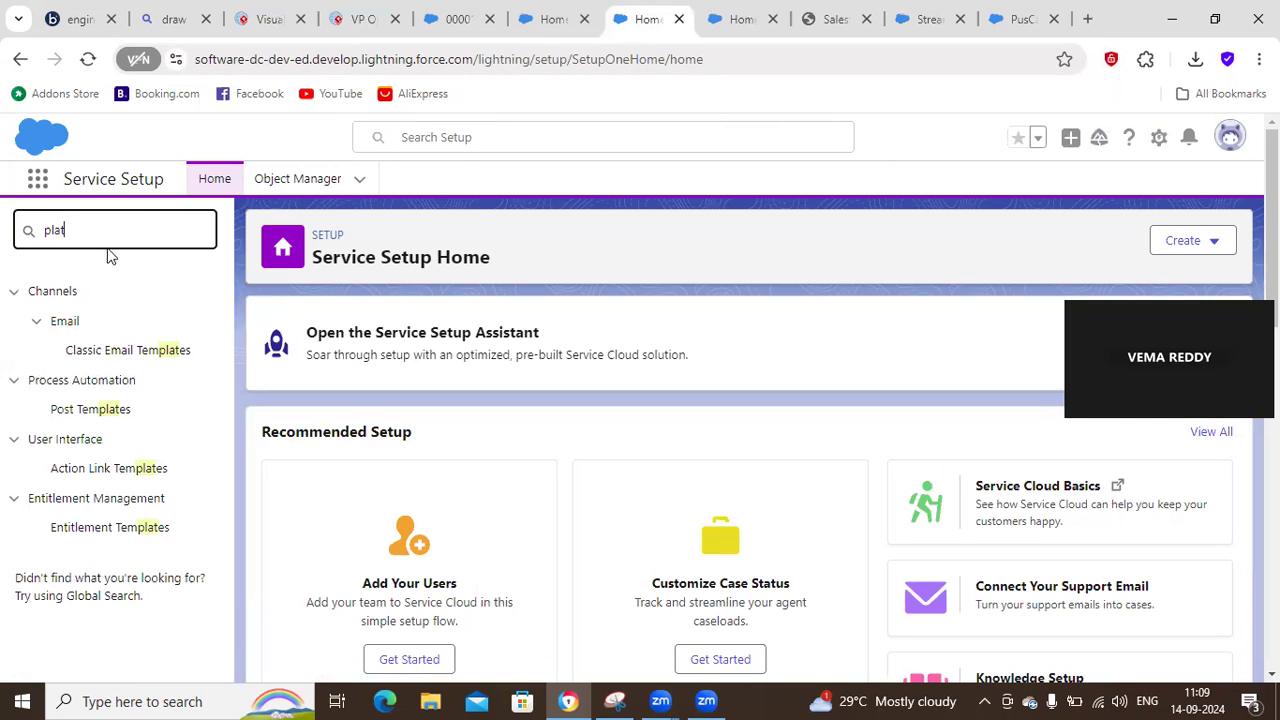
left_click(37, 178)
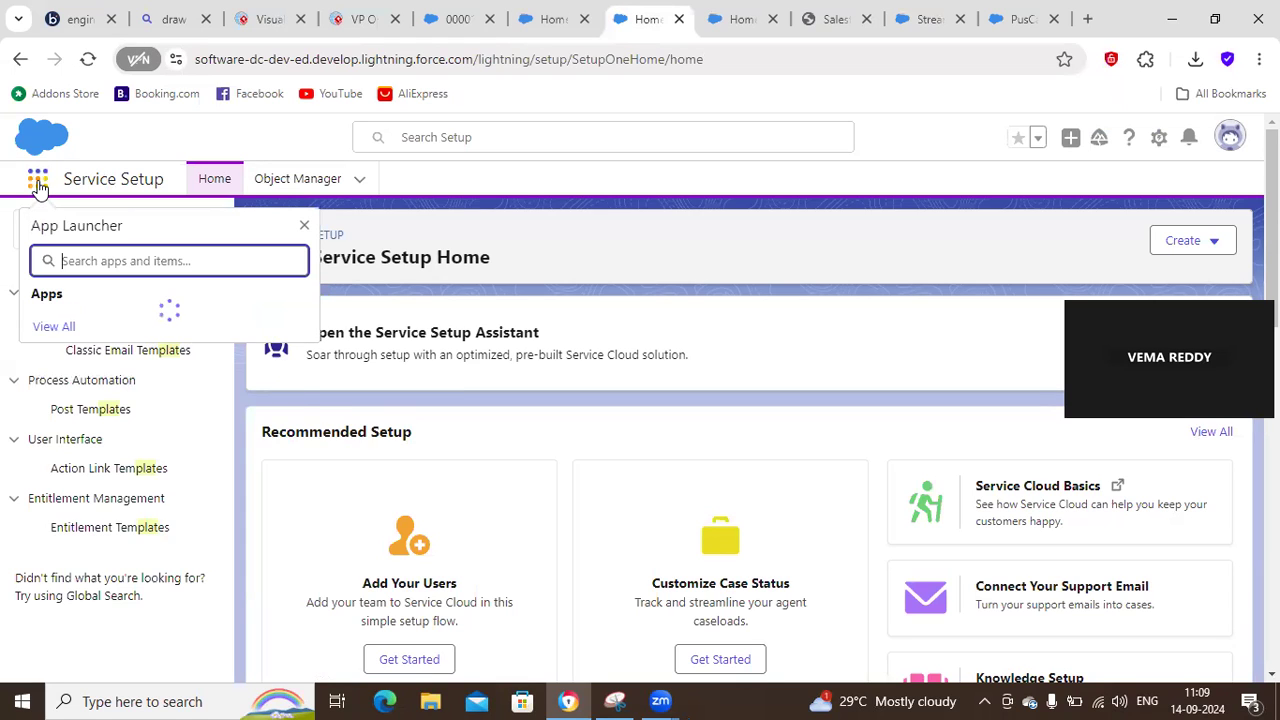
left_click(304, 226)
left_click(122, 218)
left_click(335, 182)
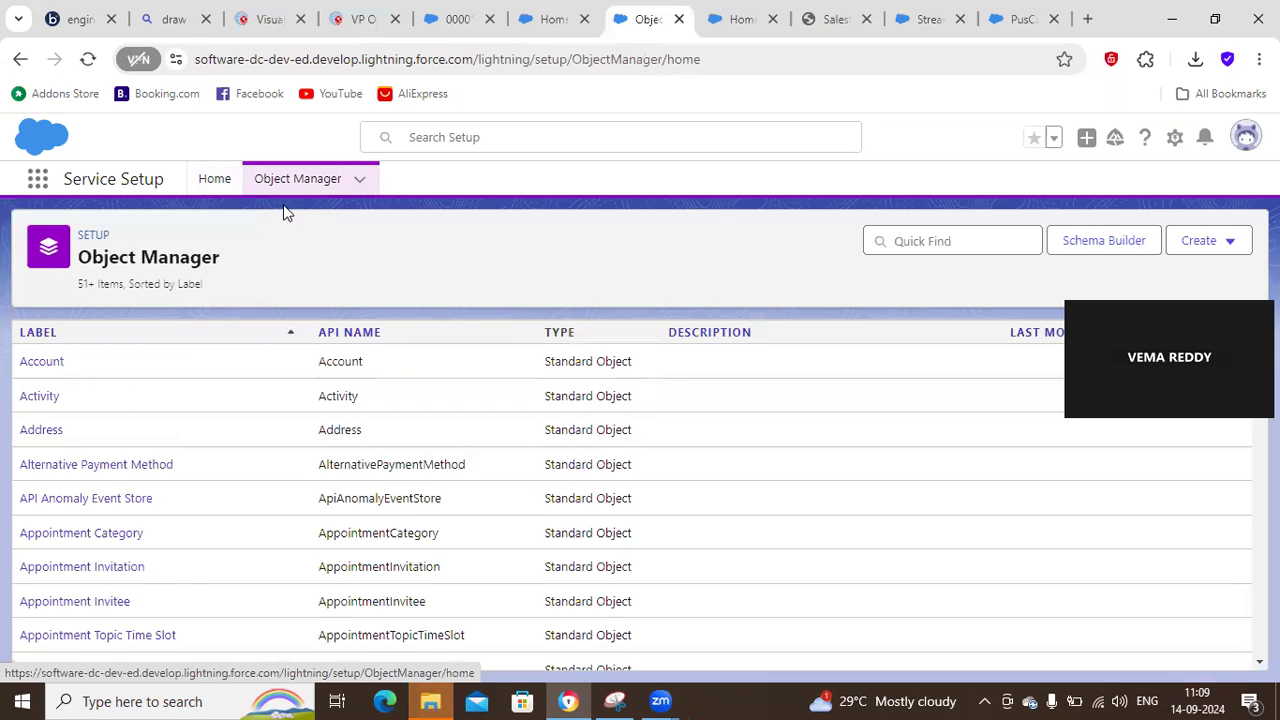
left_click(37, 178)
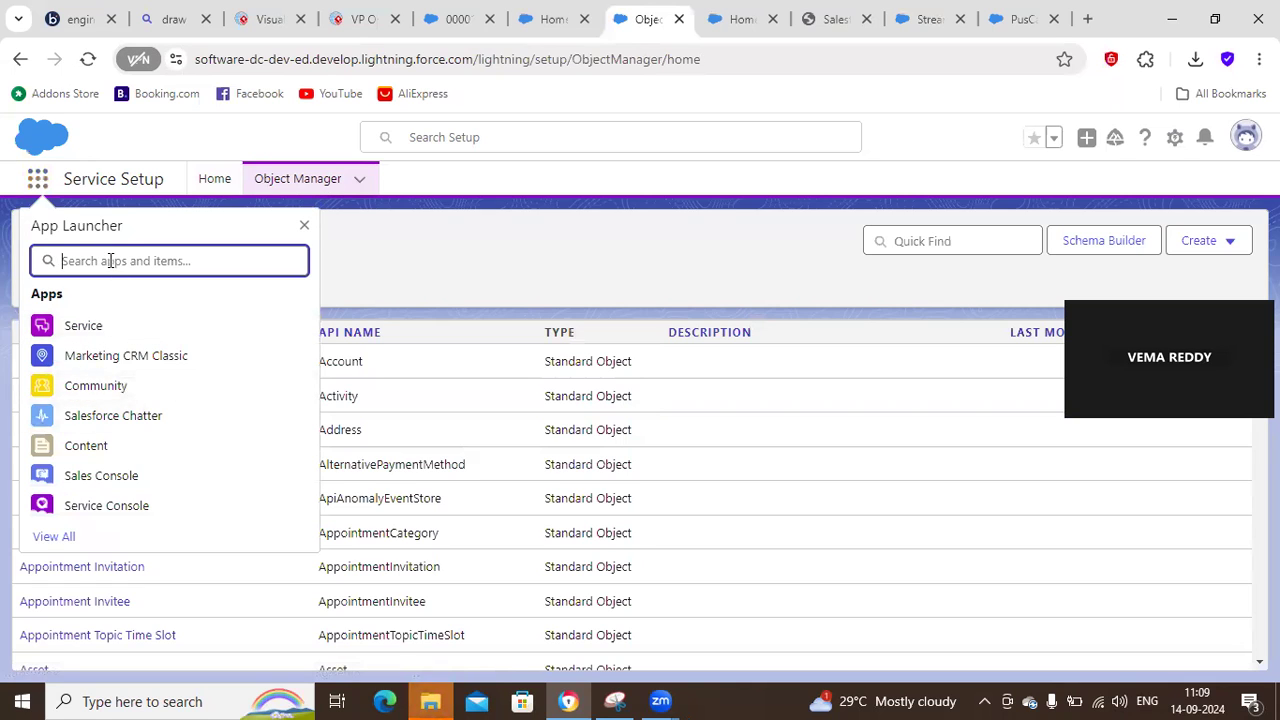
left_click(176, 189)
left_click(211, 178)
Search the Service Setup tree for "Even", clear the search, and close this Service Setup page.
left_click(95, 221)
key("ctrl+a")
type("Even")
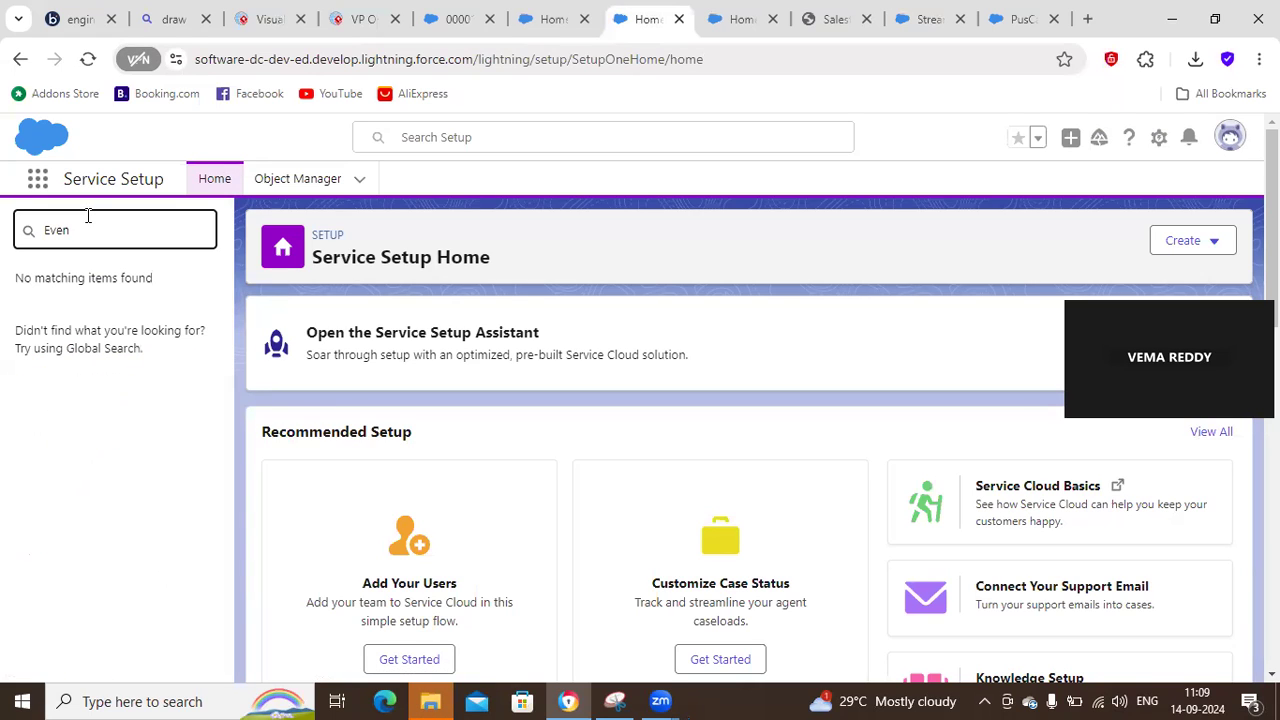
key("BackSpace")
key("BackSpace")
key("BackSpace")
left_click(678, 19)
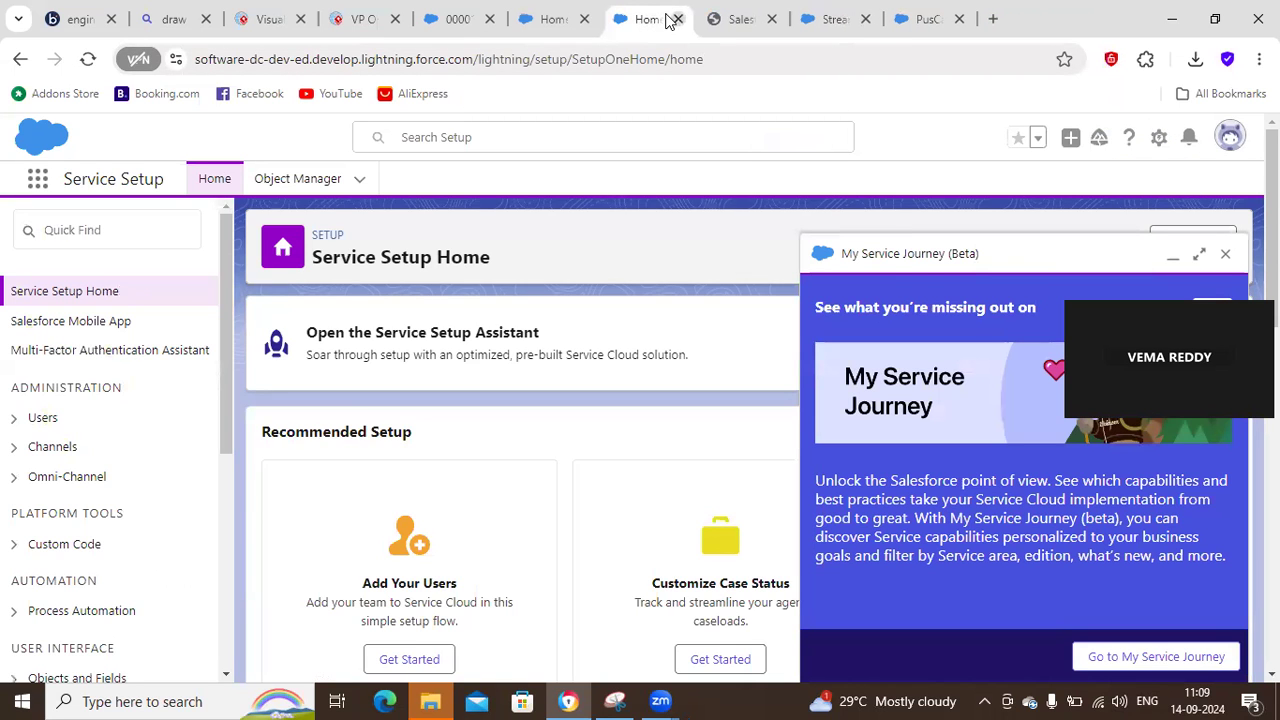
Search the remaining Service Setup page's tree for "Ev" and dismiss the My Service Journey window.
left_click(129, 226)
type("Ev")
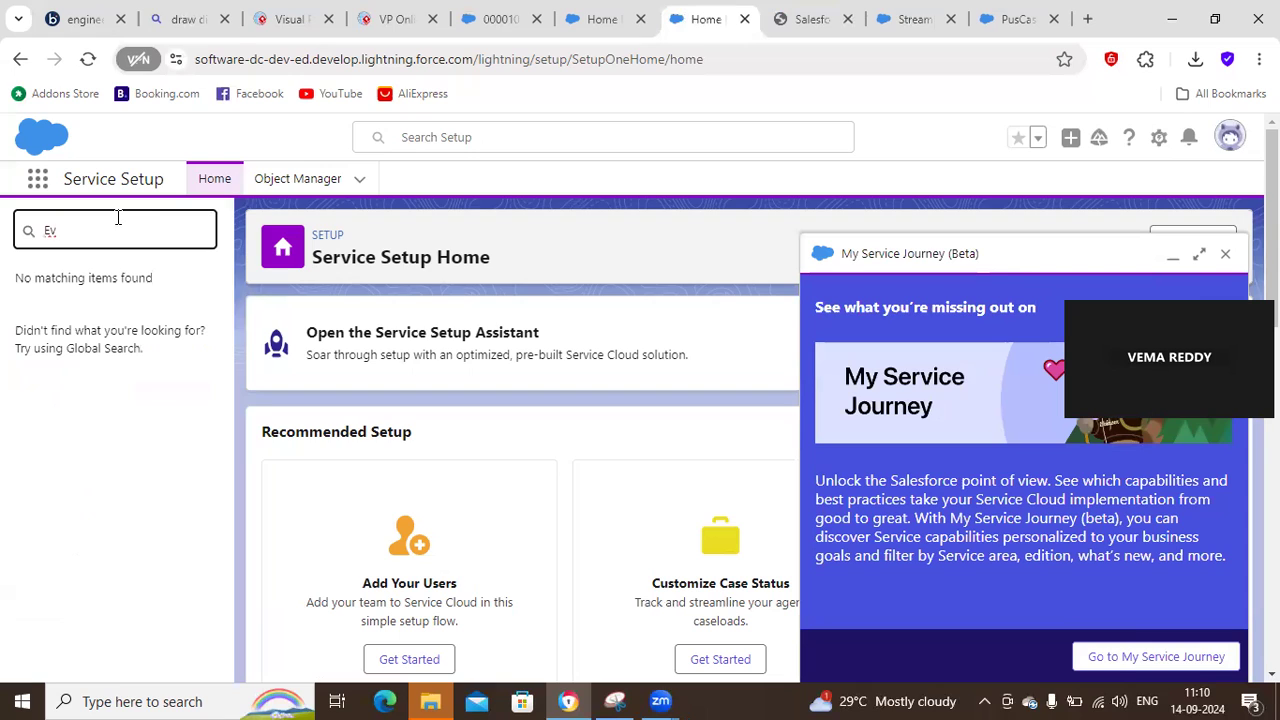
left_click(1225, 254)
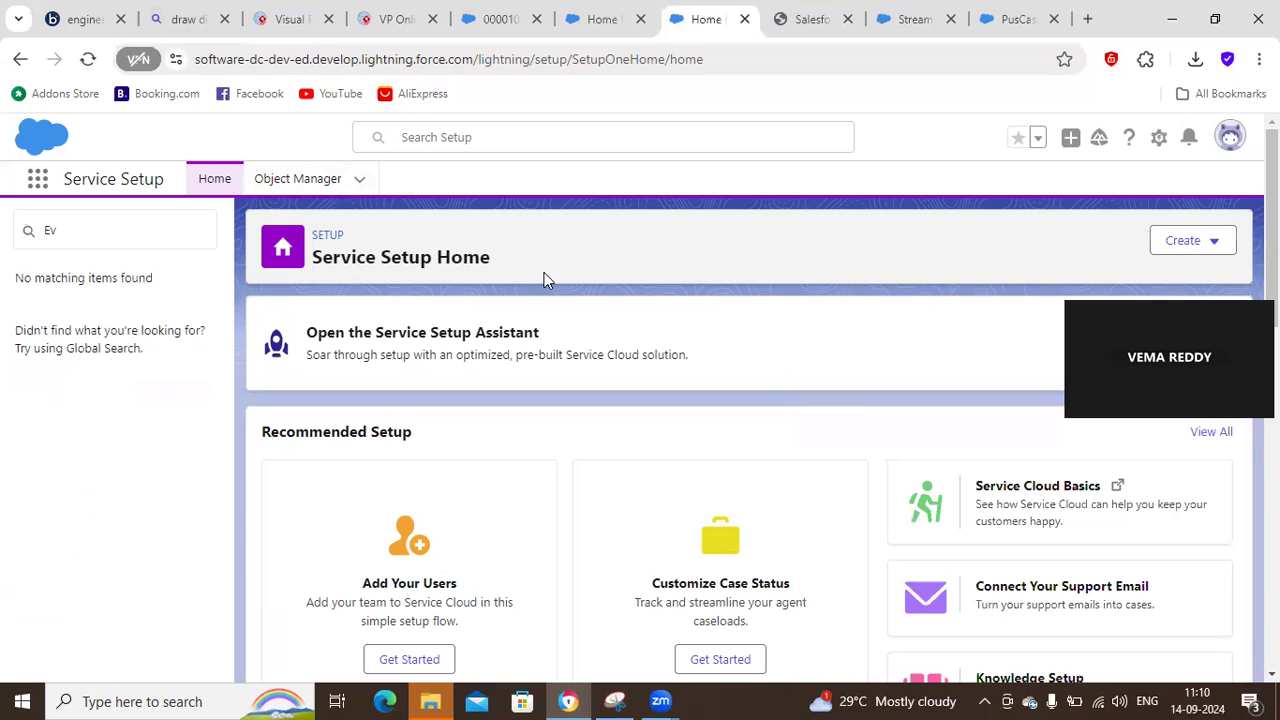
Reload Service Setup and run a global setup search for "Platform Eve".
left_click(88, 59)
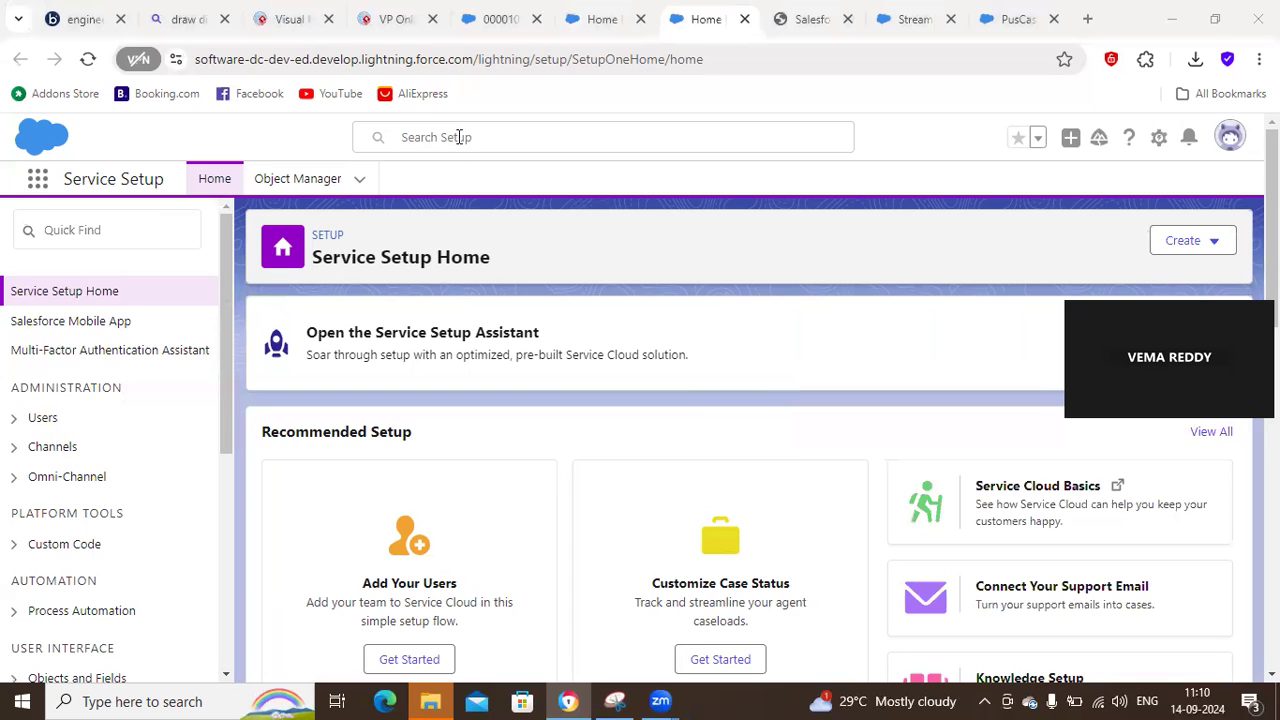
left_click(620, 138)
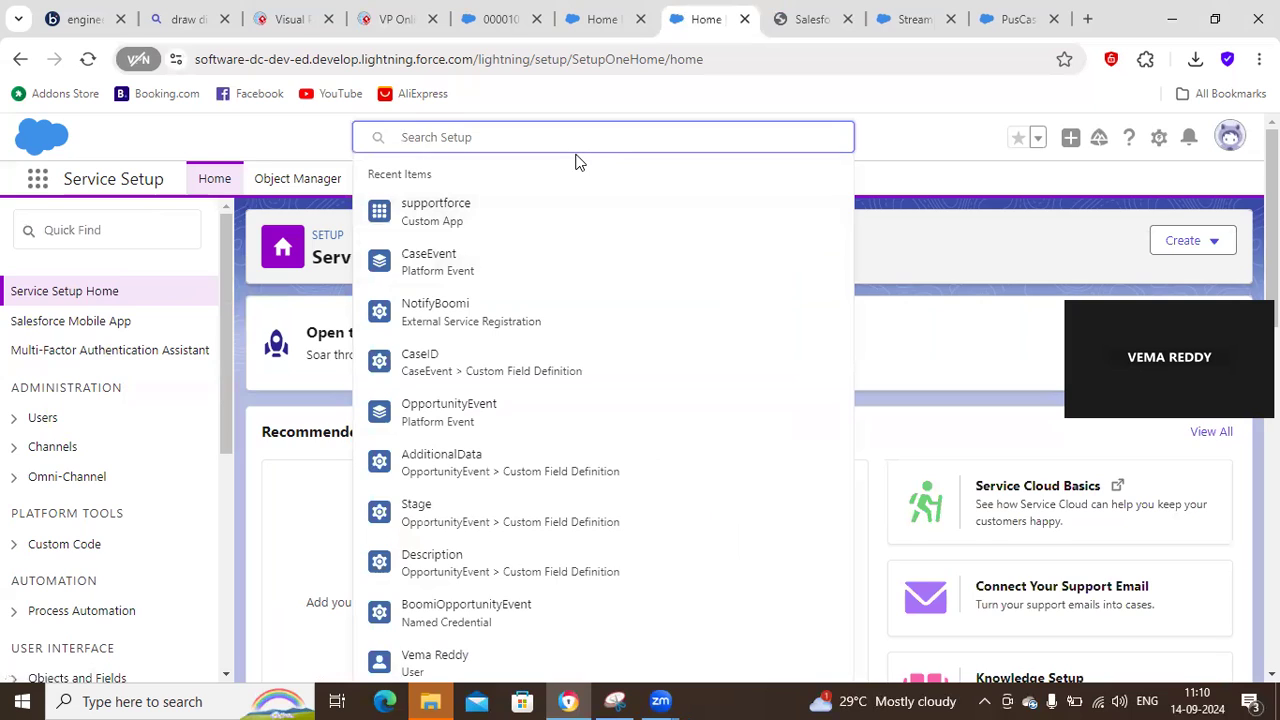
type("Plat")
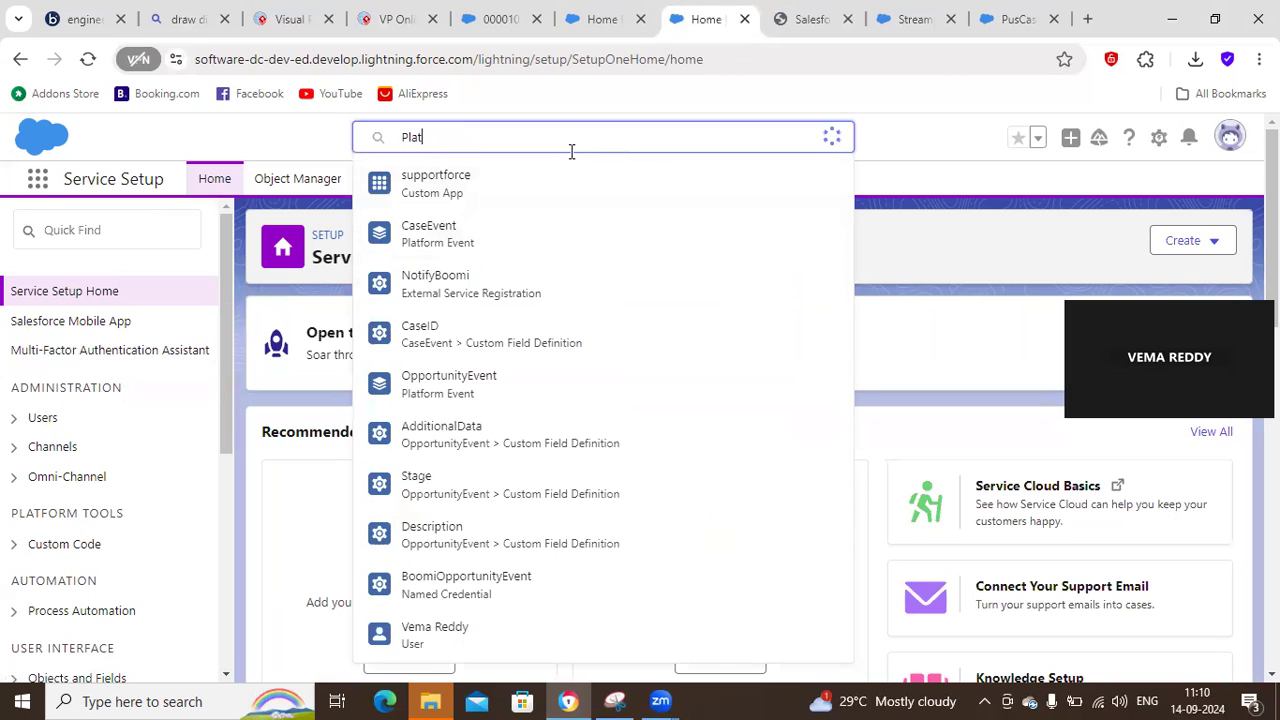
type("form Eve")
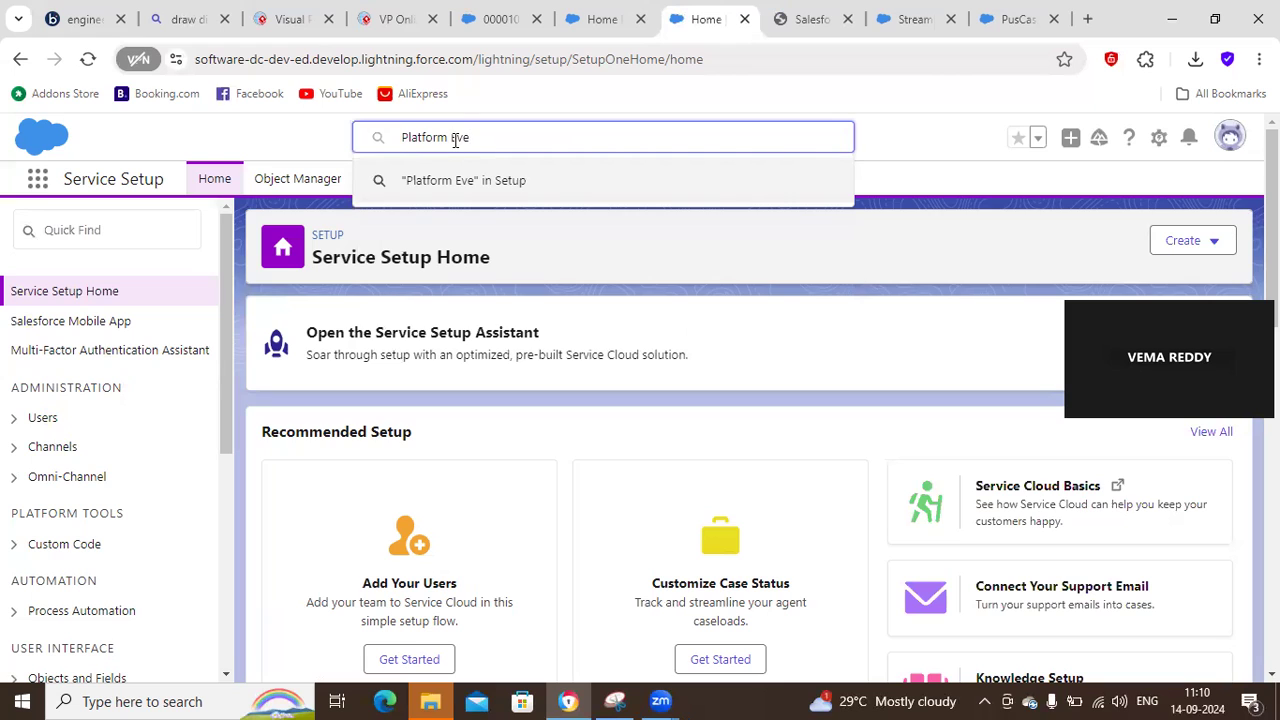
Replace the global setup search with "Events" and look through the results and the setup tree.
triple_click(455, 140)
type("Event")
key("Return")
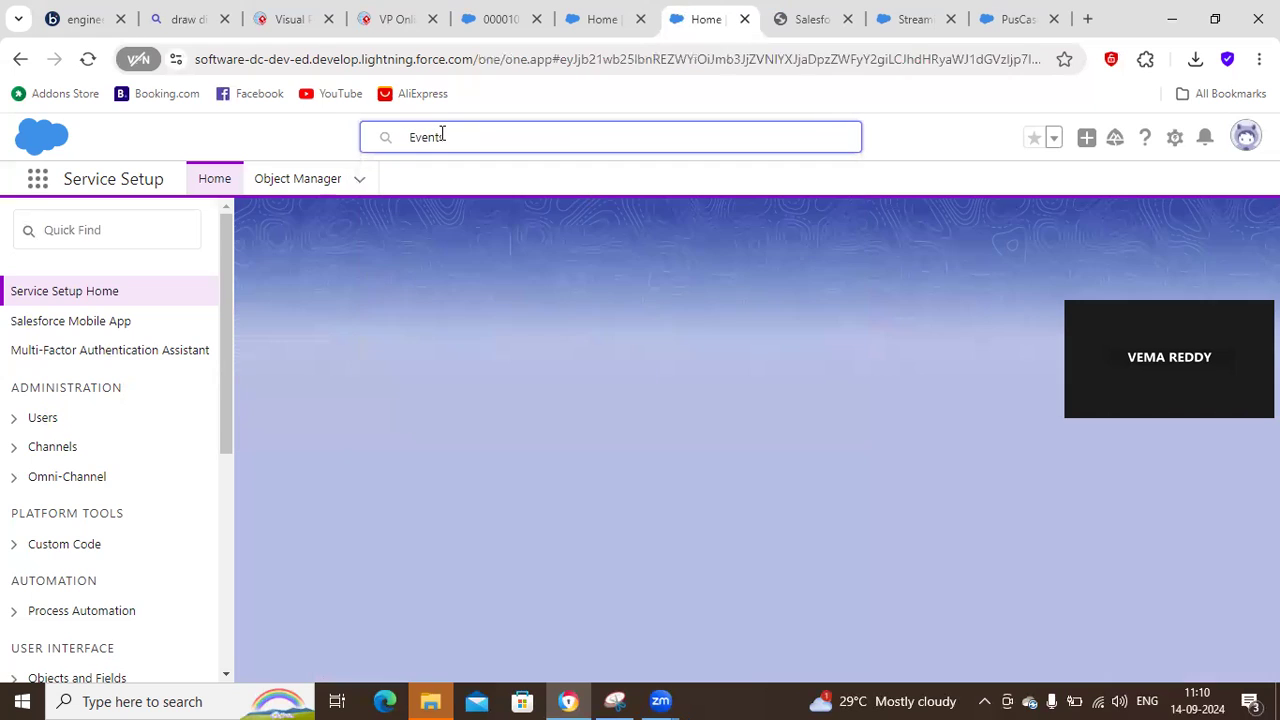
type("s")
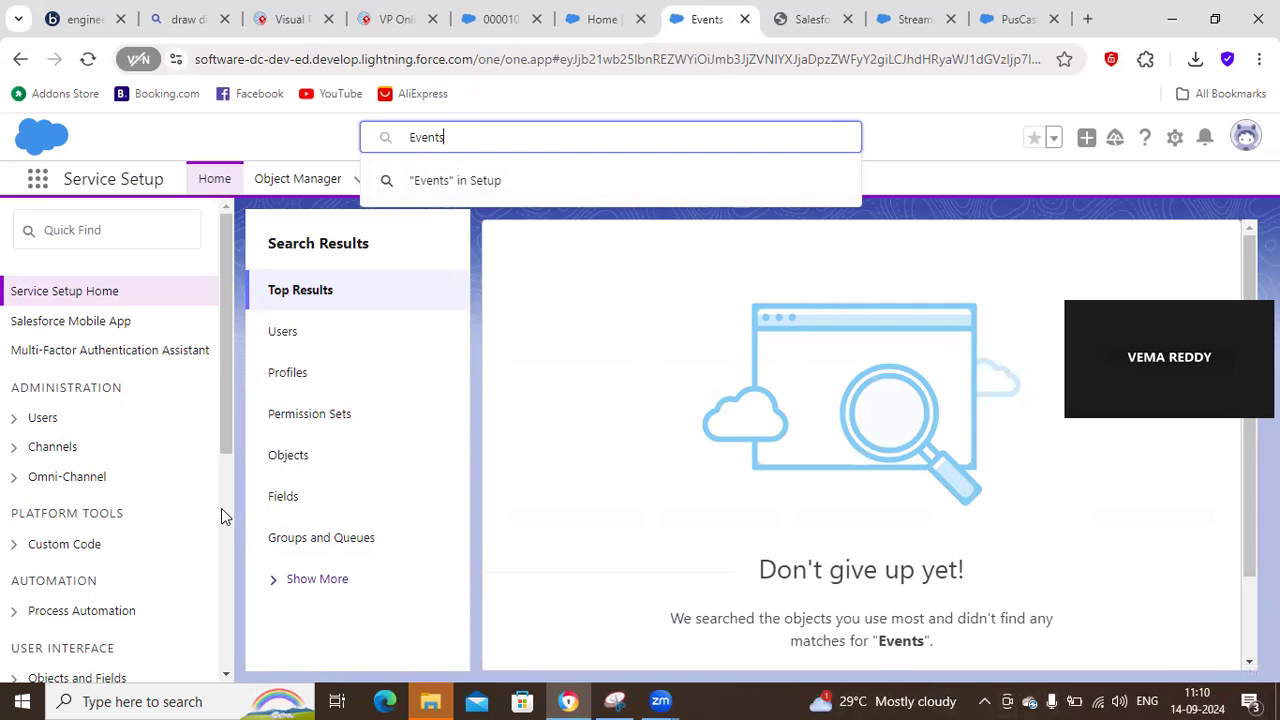
scroll(221, 508, "down", 5)
left_click_drag(223, 604, 257, 280)
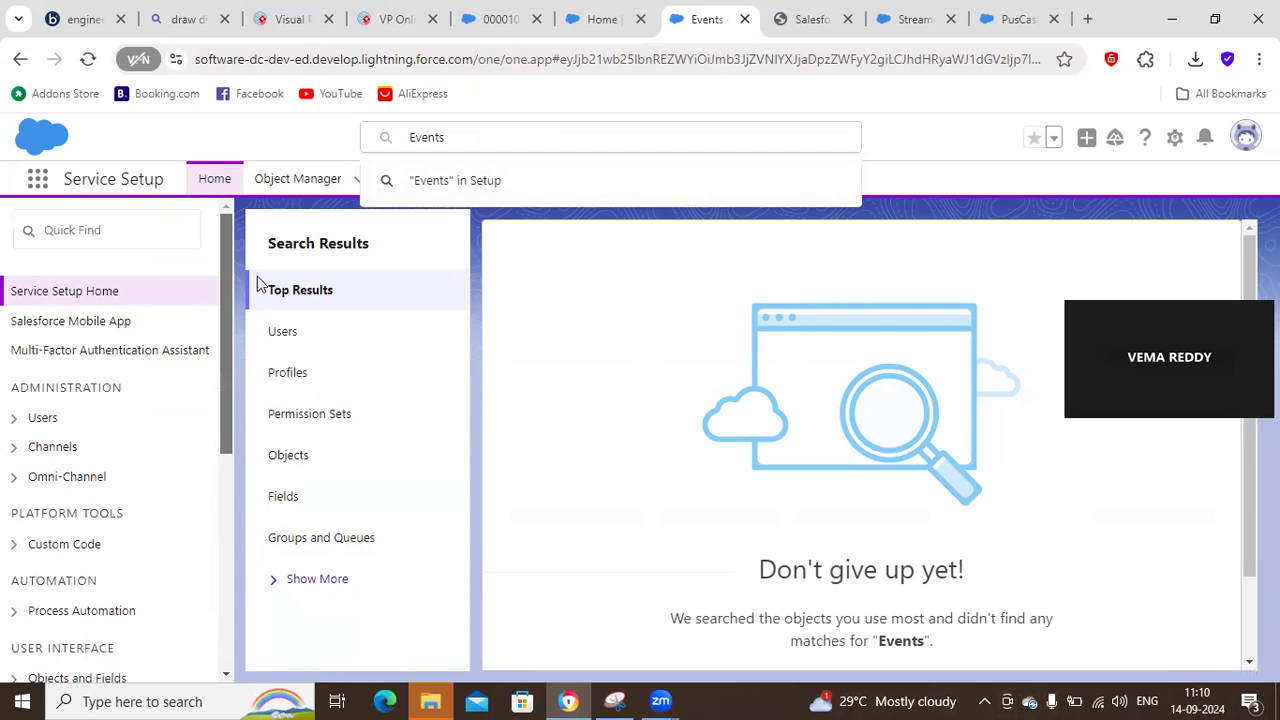
Open the full Setup in place of Service Setup.
left_click(1245, 140)
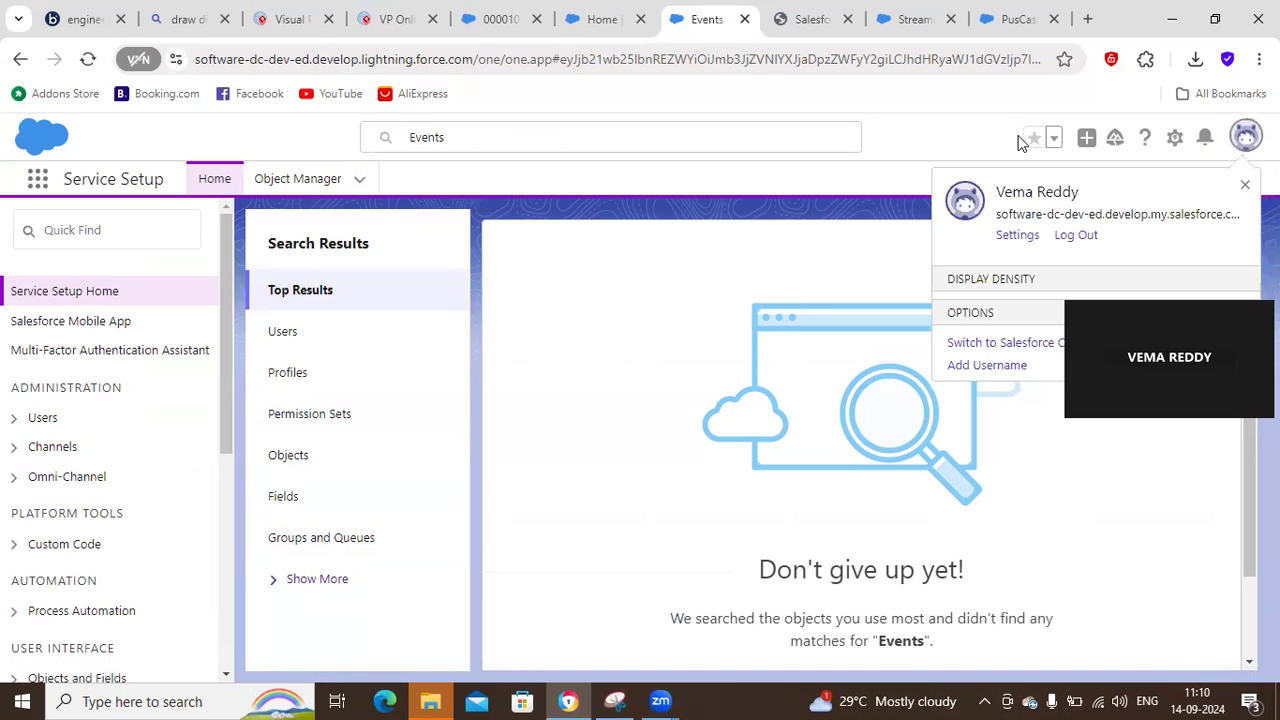
left_click(1175, 137)
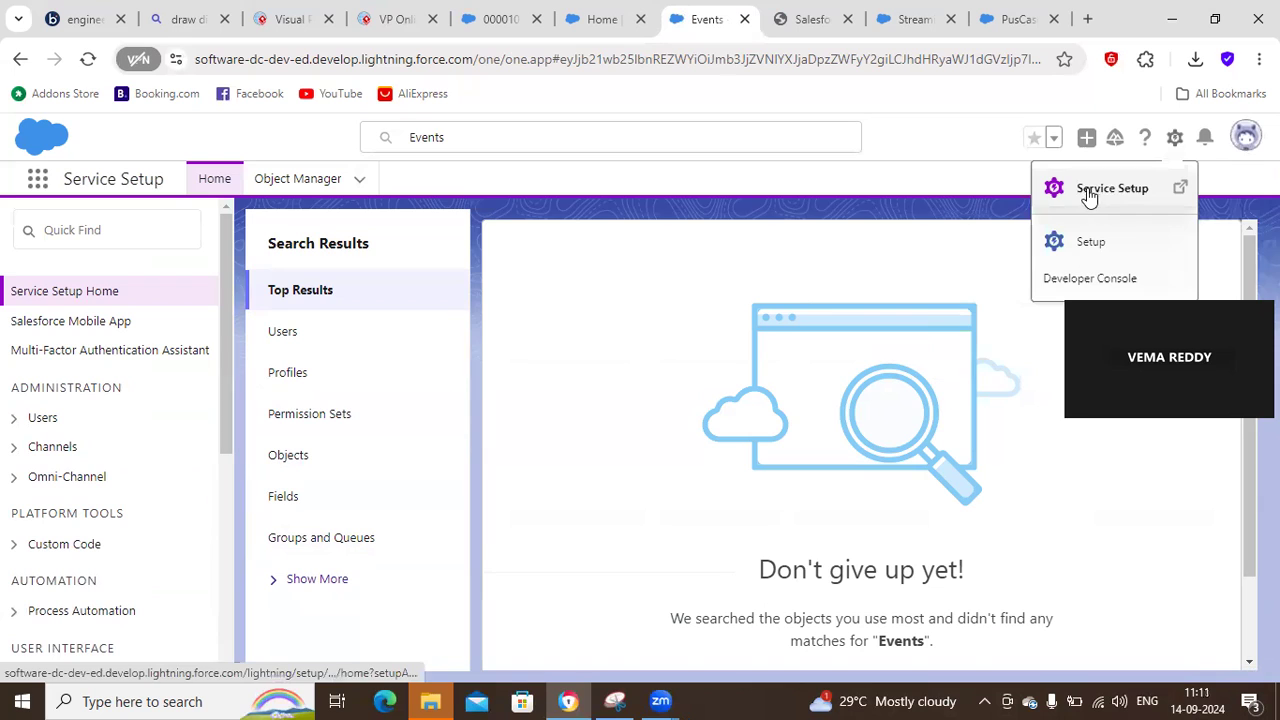
left_click(1089, 240)
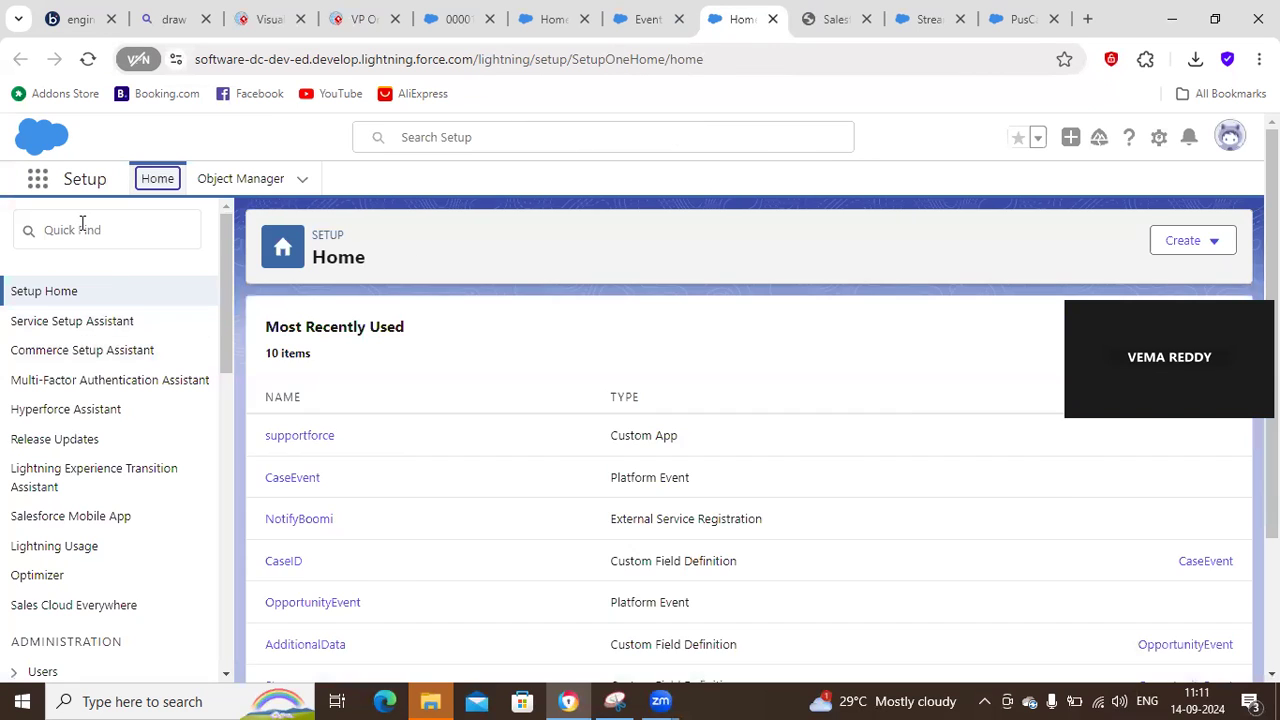
Search the setup tree for "platf" and open the Platform Events page under Integrations.
left_click(78, 231)
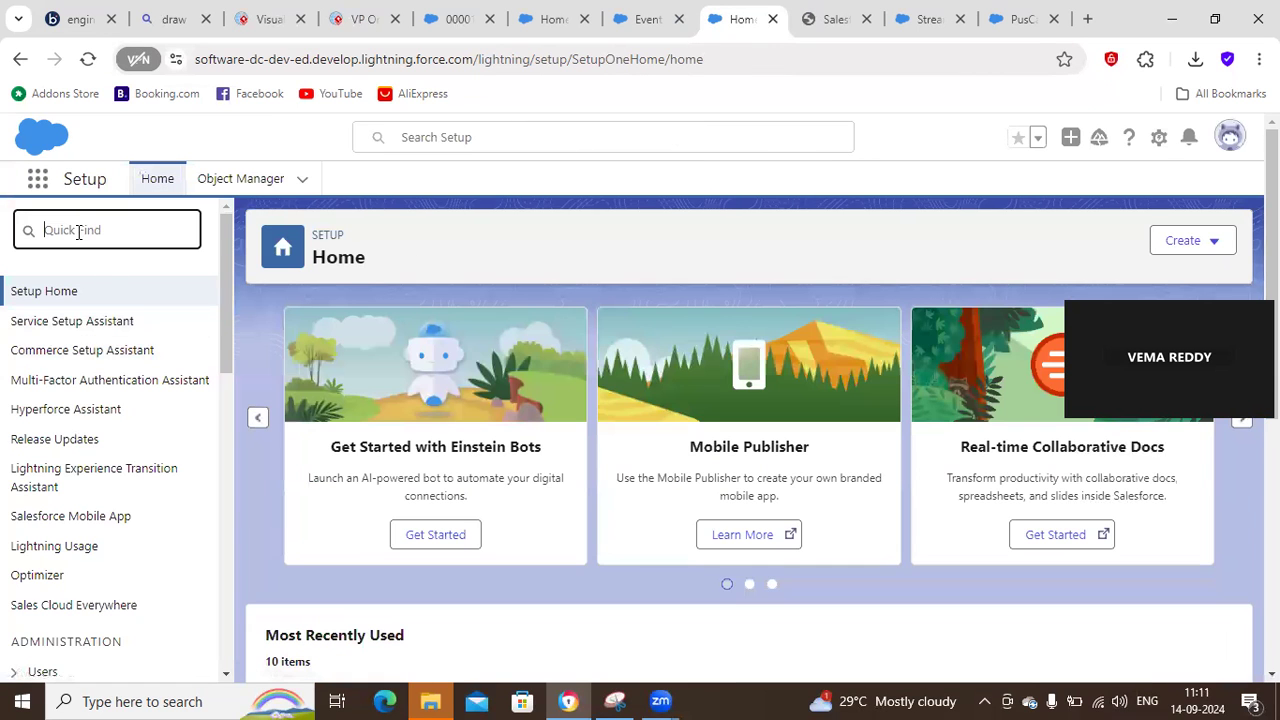
type("pl")
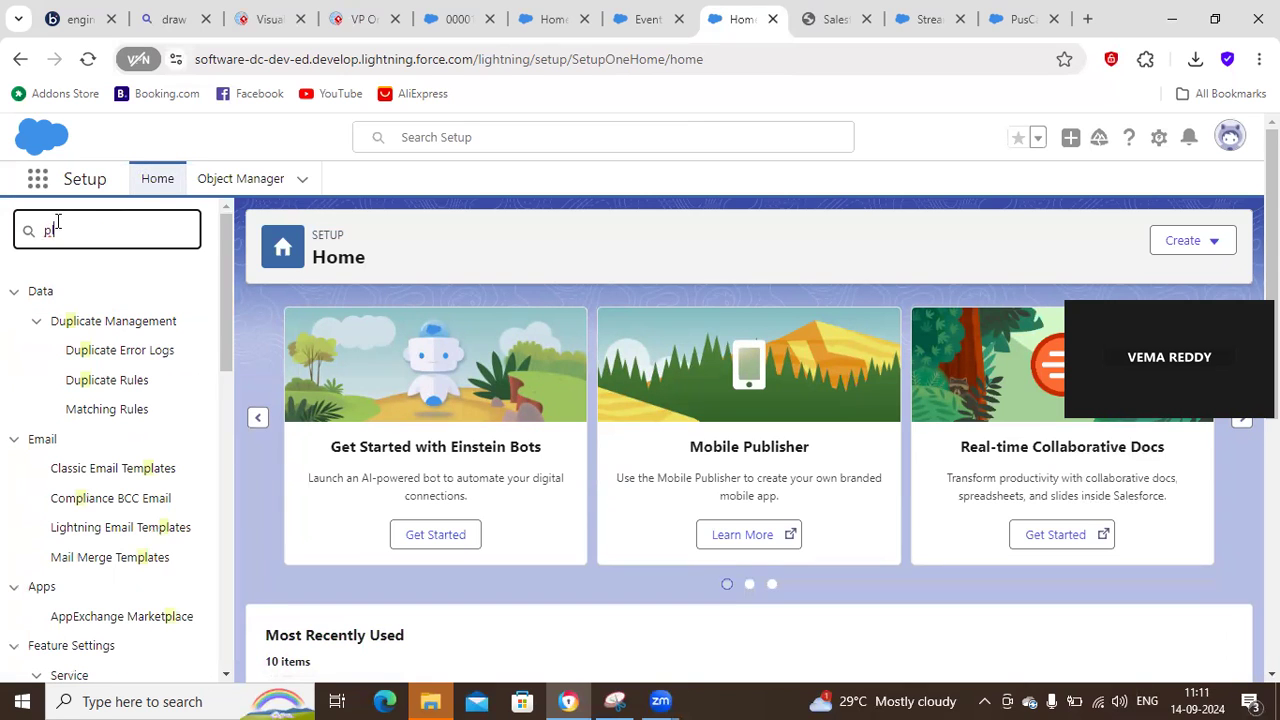
type("at")
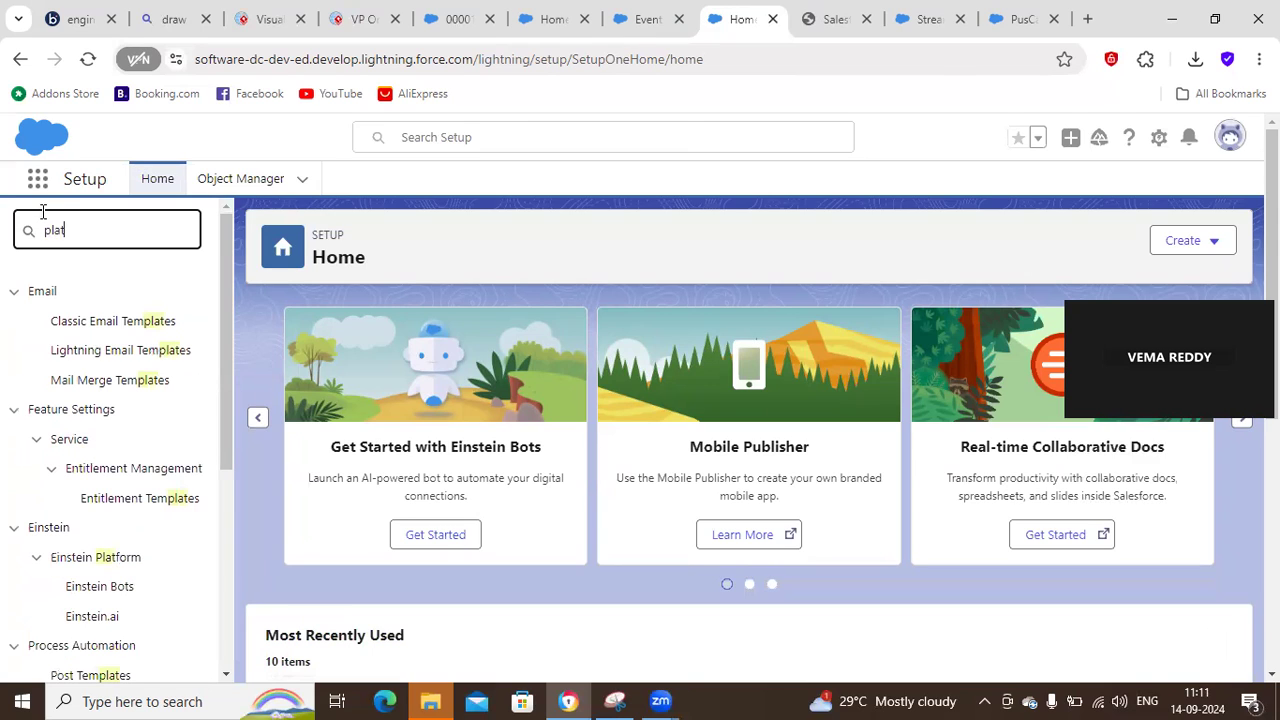
type("f")
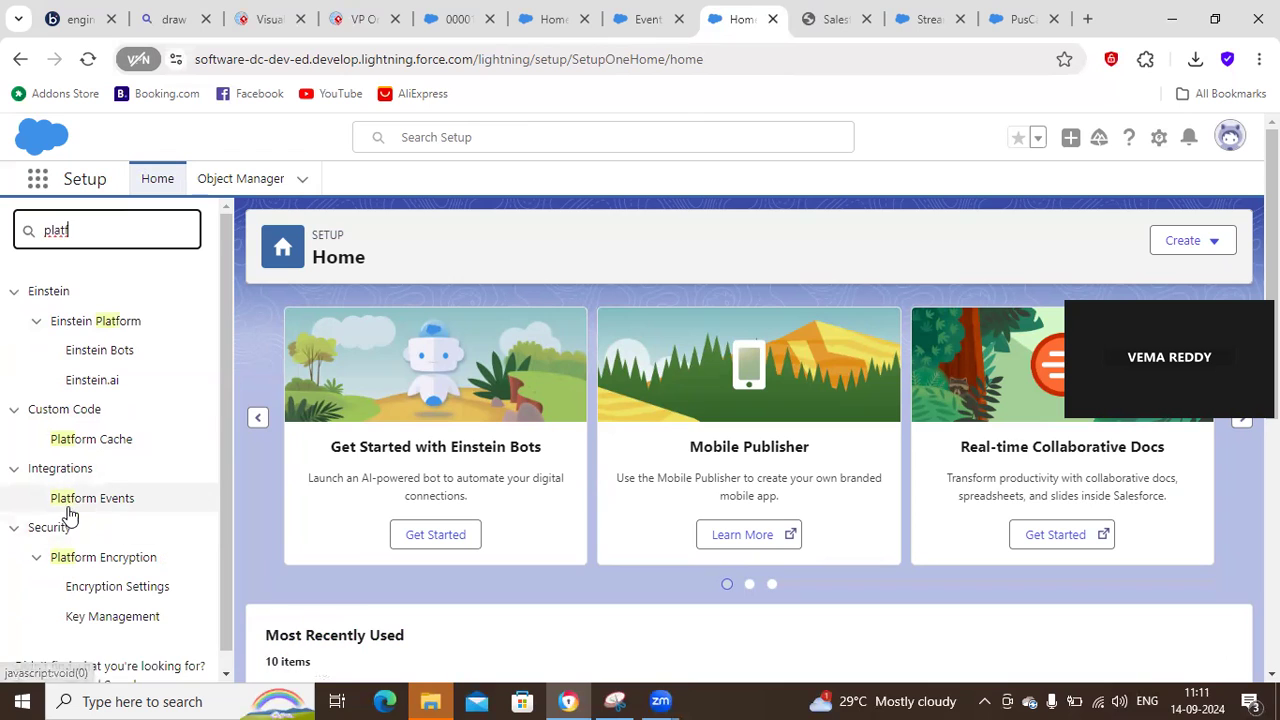
left_click(78, 506)
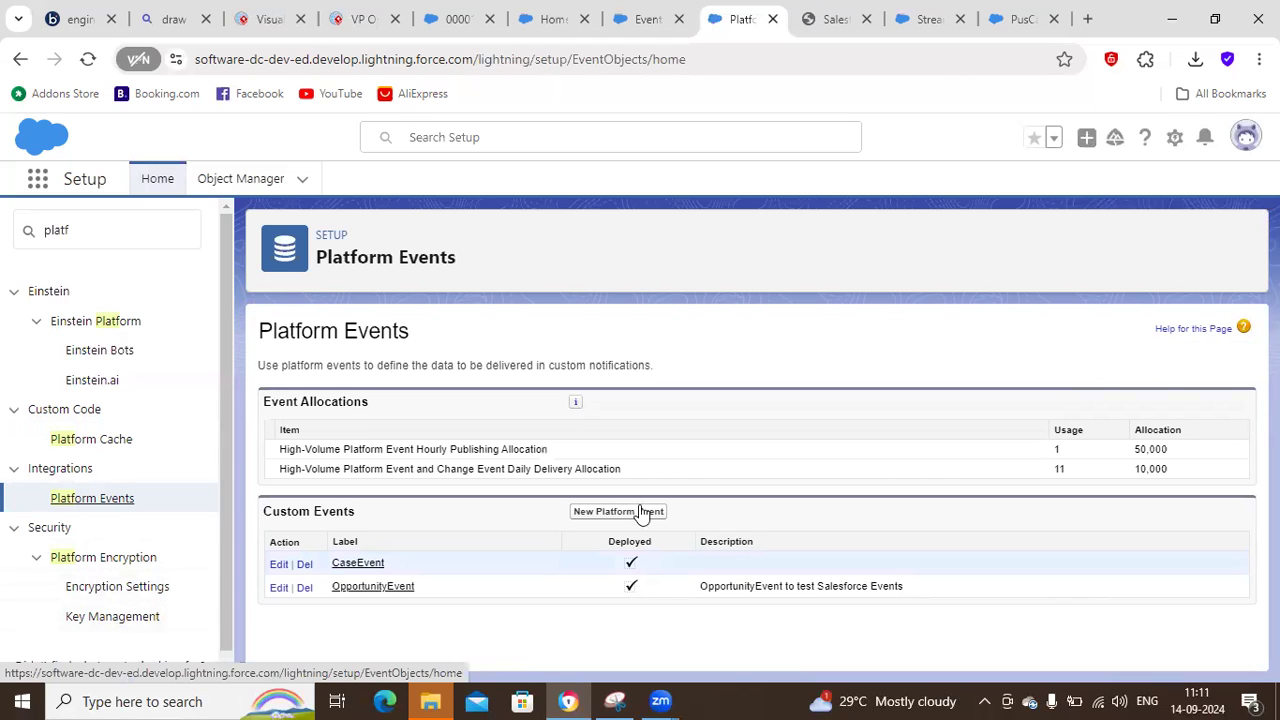
Start a new platform event, review its definition fields and Publish Behavior options, and cancel the form.
left_click(592, 515)
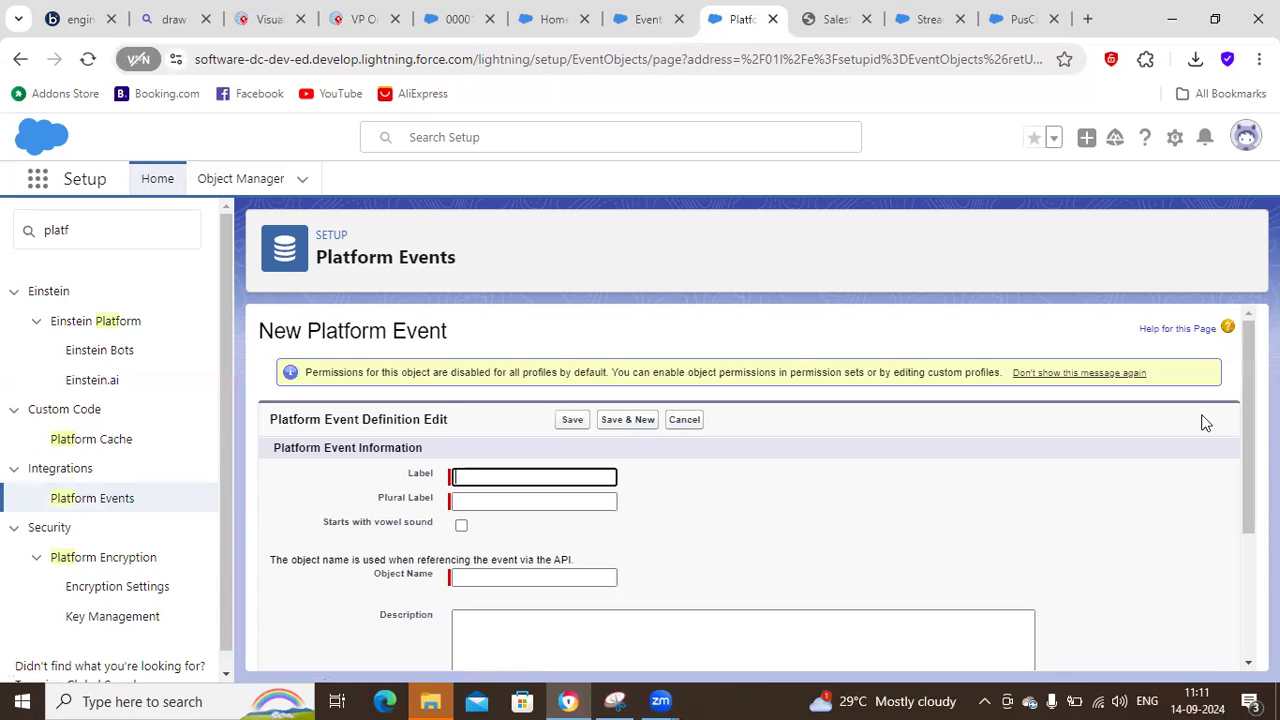
scroll(1243, 420, "down", 1)
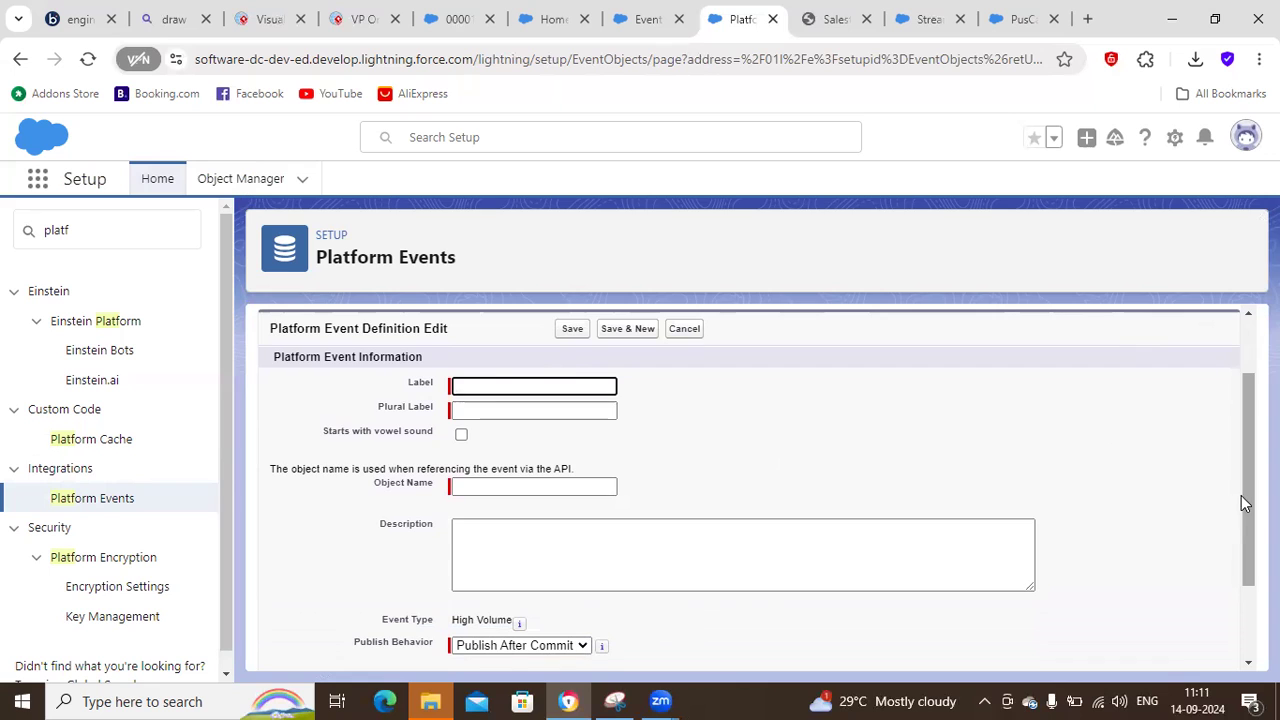
left_click_drag(1243, 495, 1238, 583)
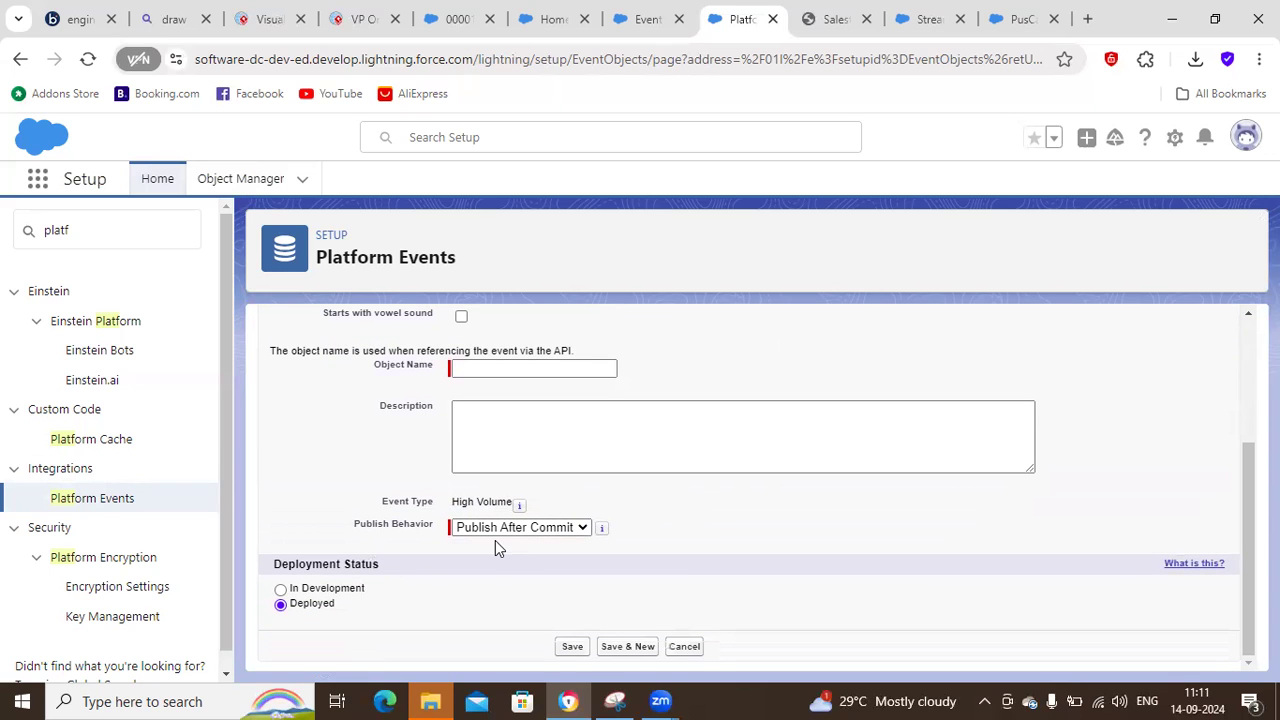
left_click_drag(1246, 500, 1246, 366)
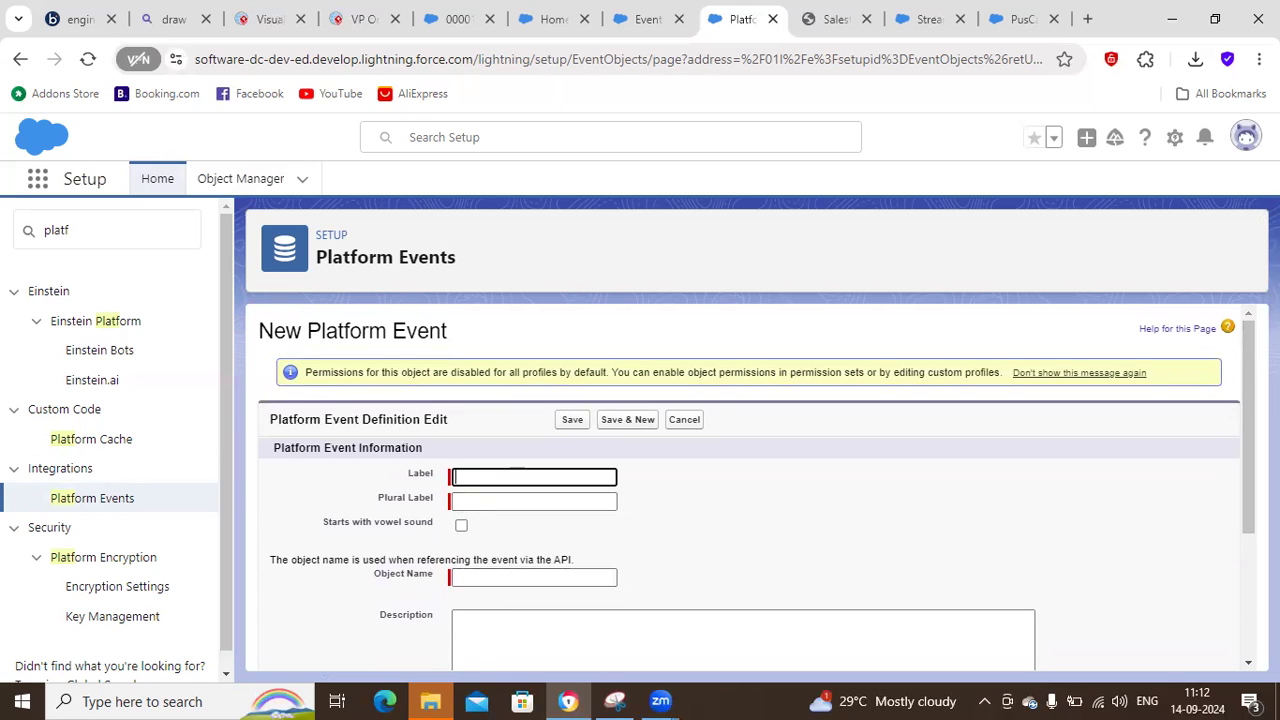
scroll(1233, 503, "down", 2)
scroll(1233, 503, "down", 1)
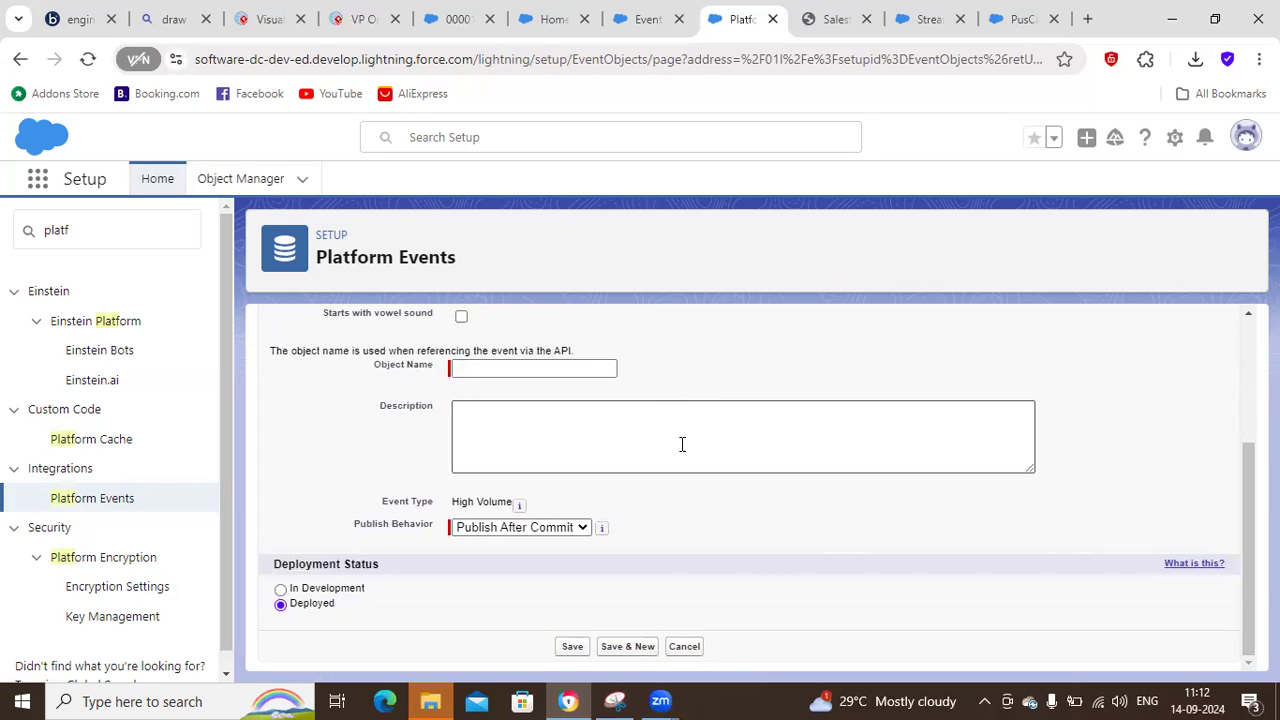
left_click(520, 527)
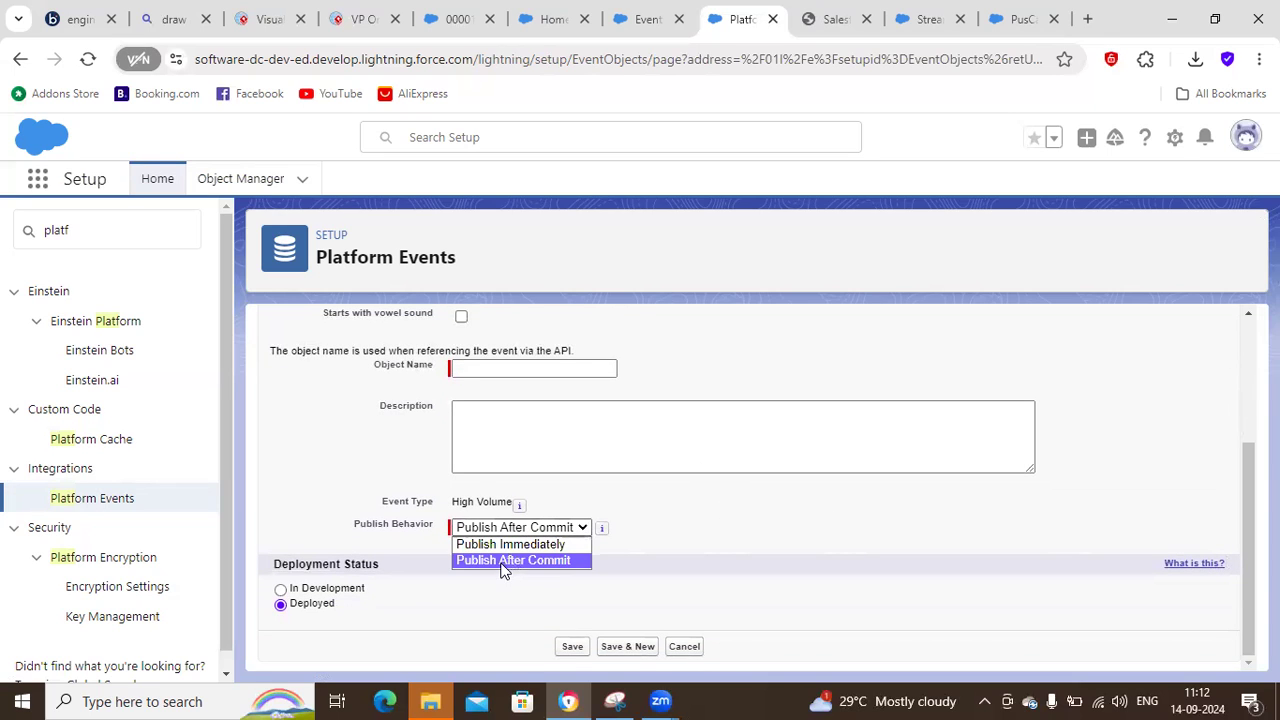
left_click(375, 612)
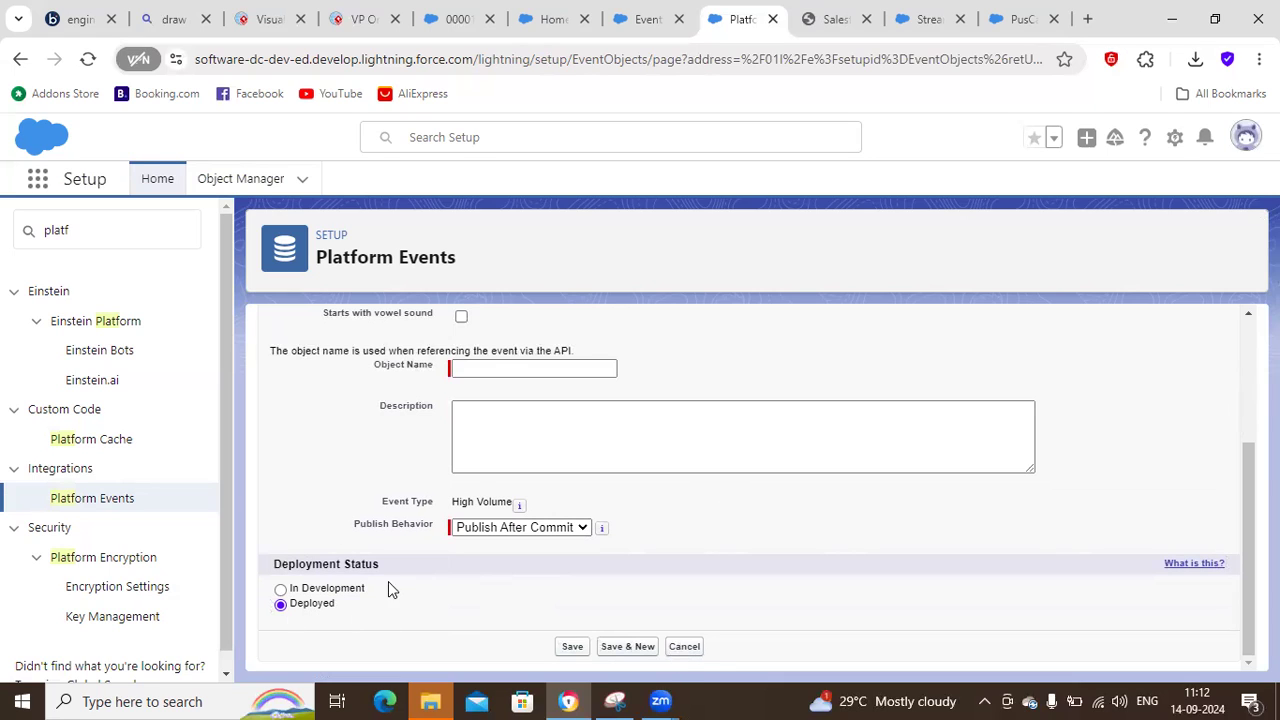
left_click(684, 647)
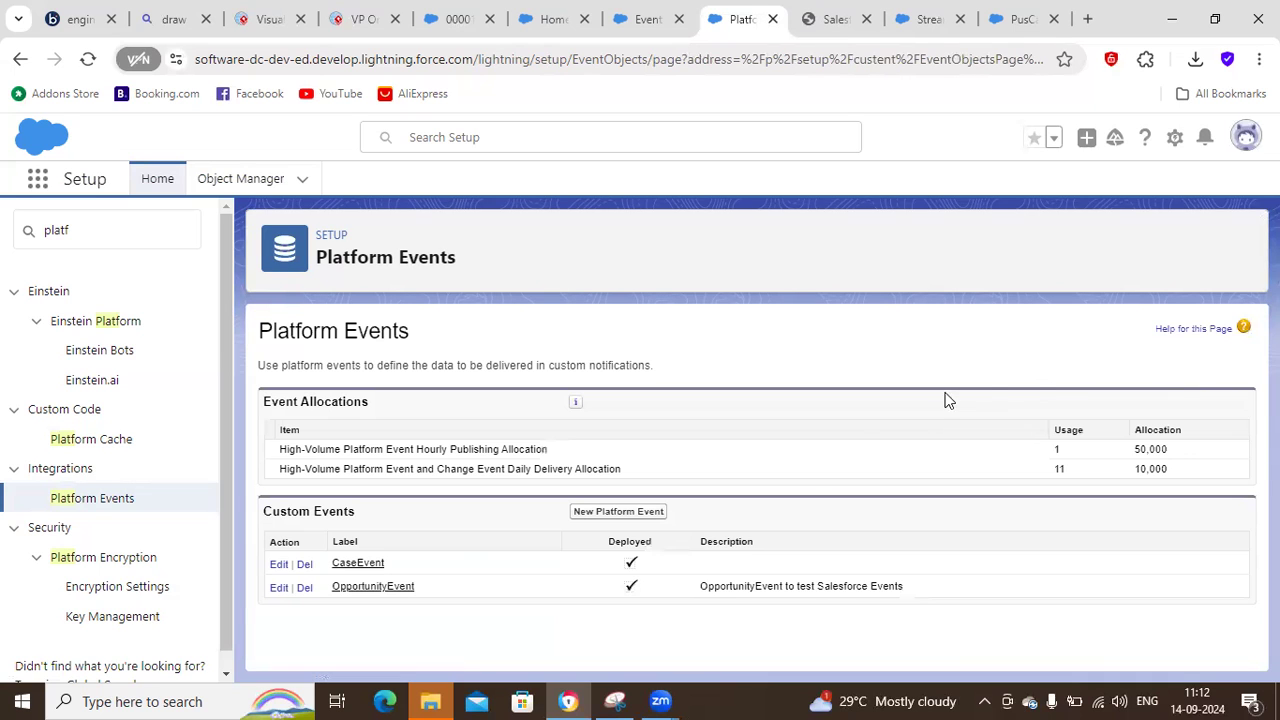
Open the CaseEvent definition, review the data types offered for a new custom field, and cancel the field creation.
left_click(345, 566)
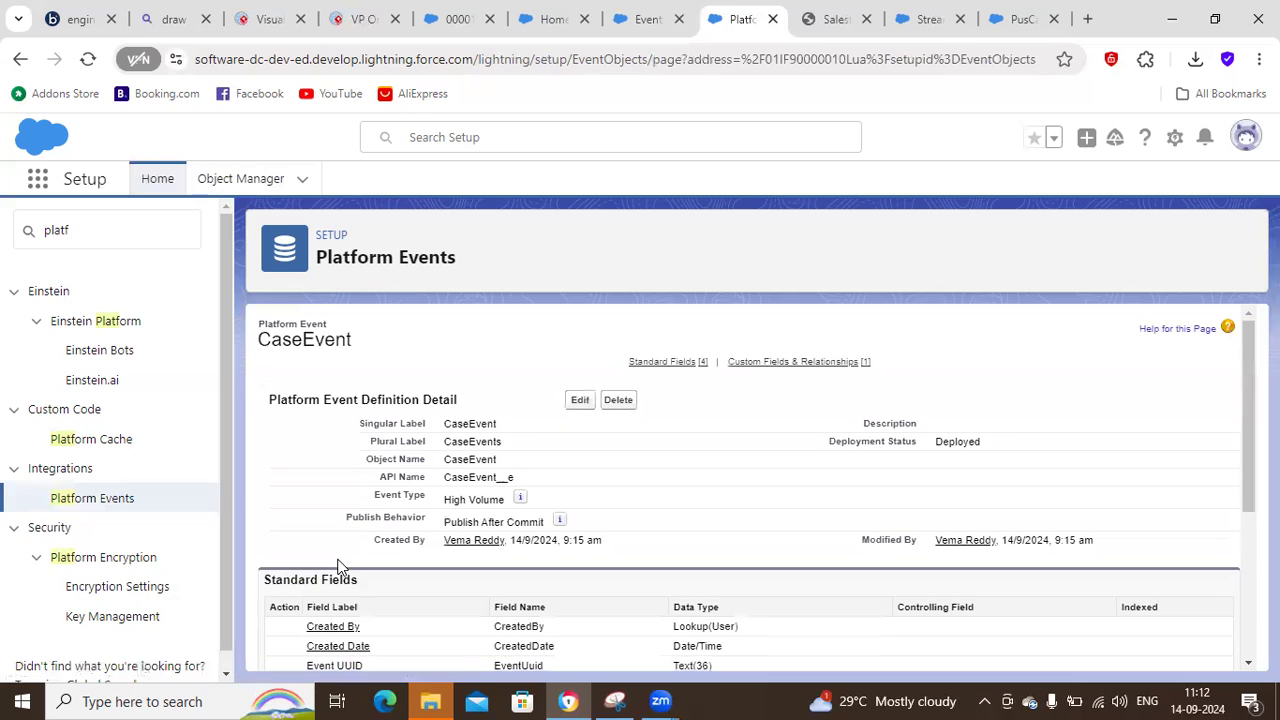
left_click_drag(1245, 376, 1235, 493)
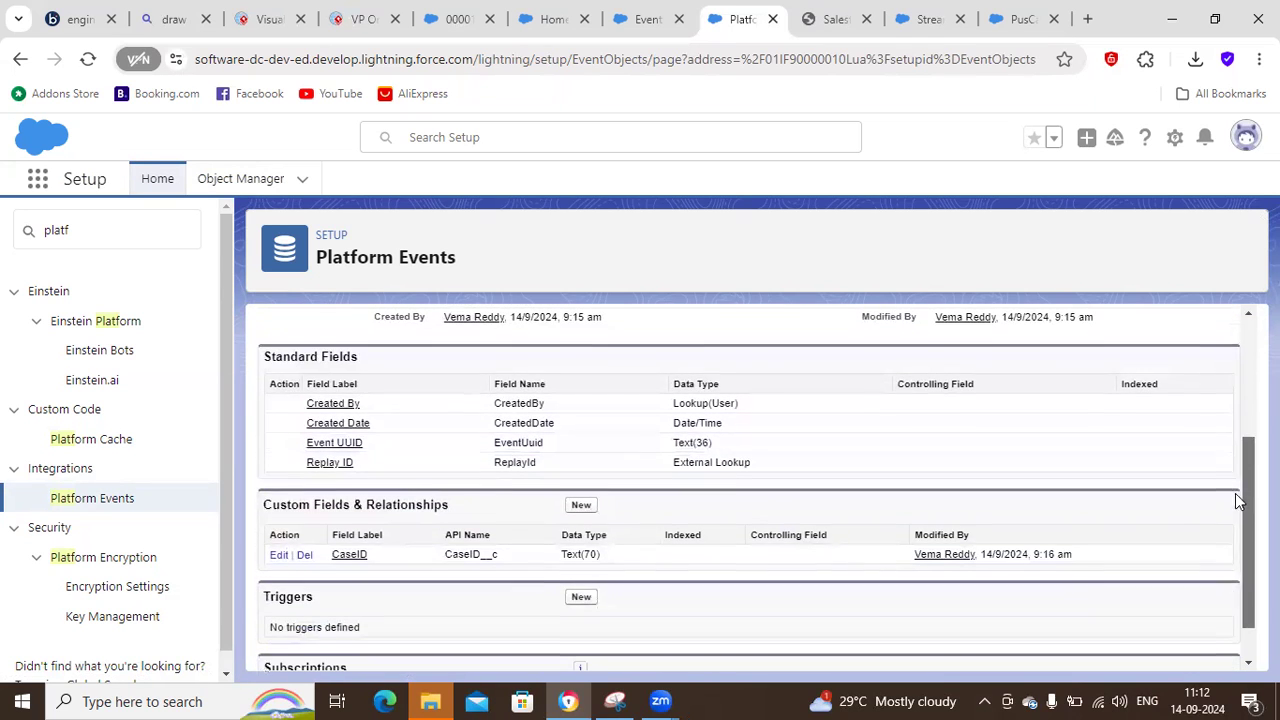
left_click(577, 507)
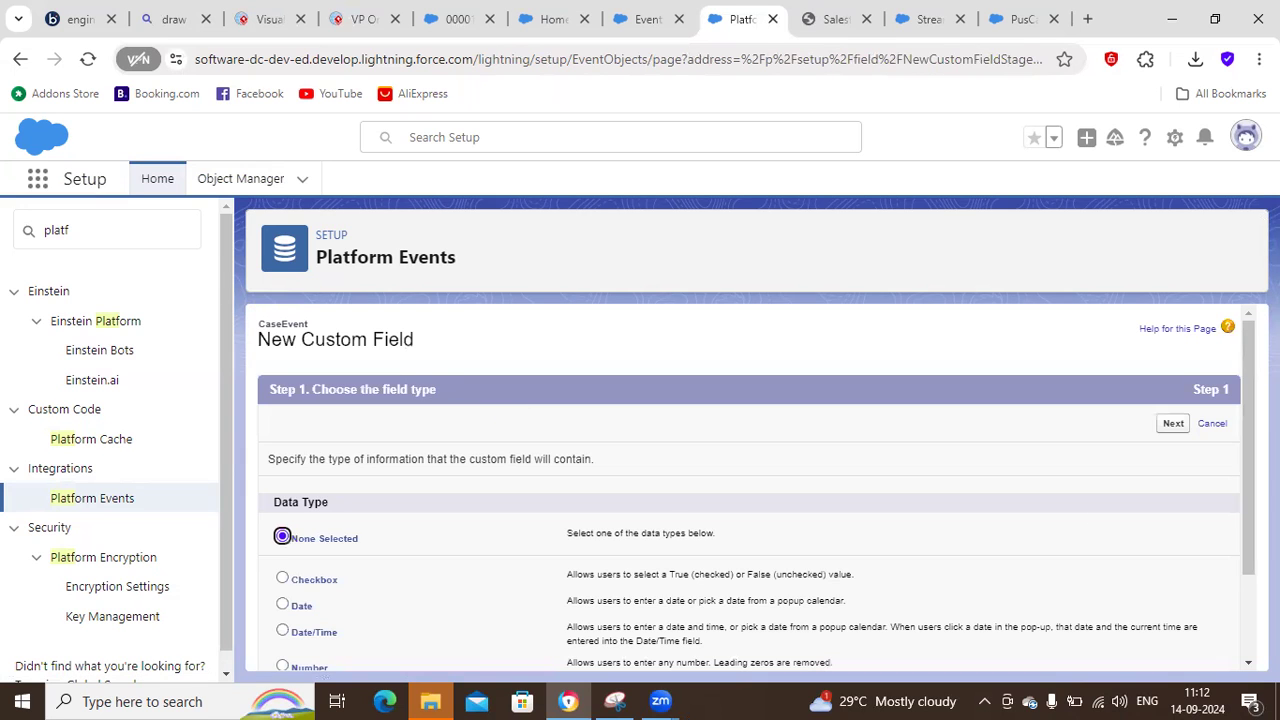
left_click_drag(1248, 448, 1247, 489)
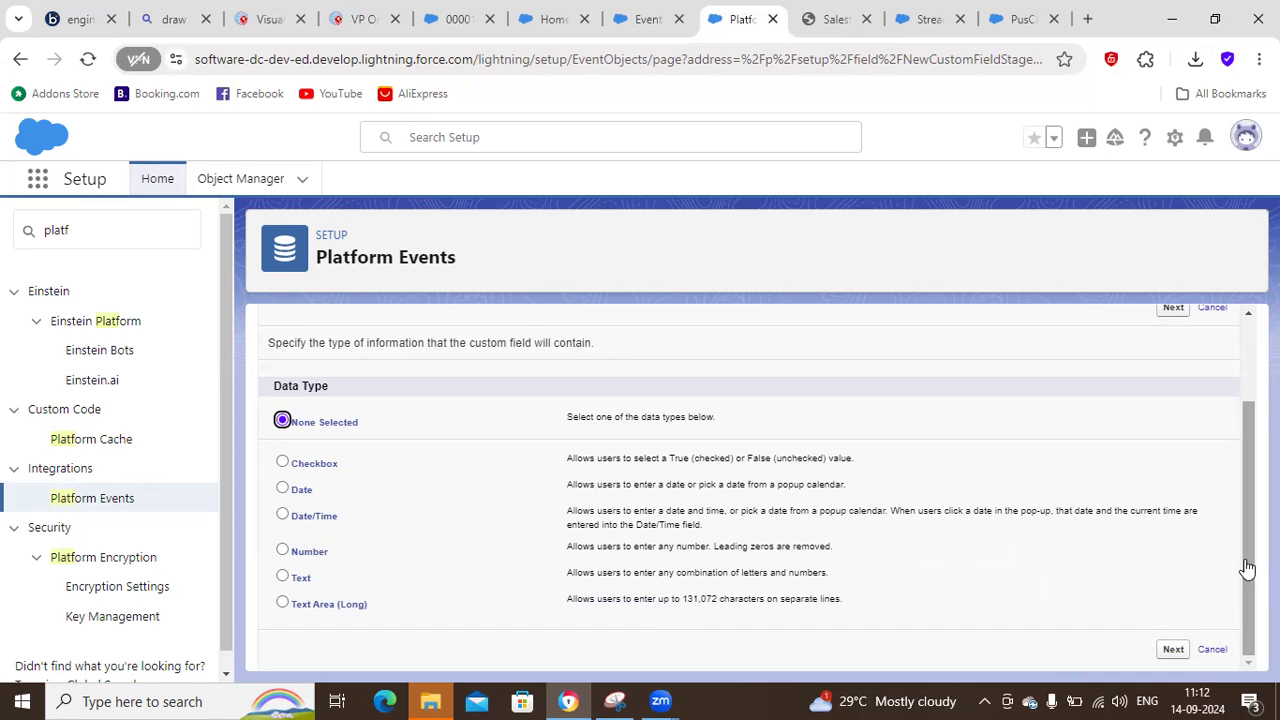
left_click(1213, 650)
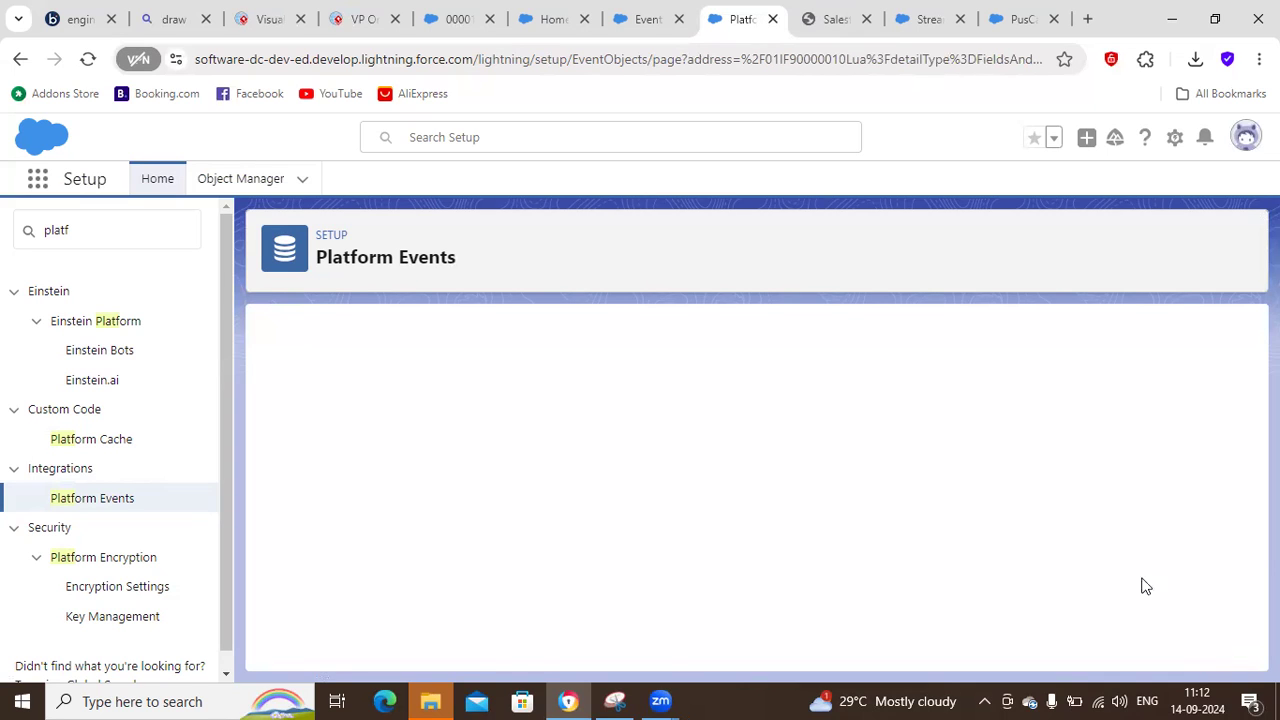
Open CaseEvent's CaseID custom field, review its edit form down to the text length, and cancel the edit.
scroll(503, 568, "down", 2)
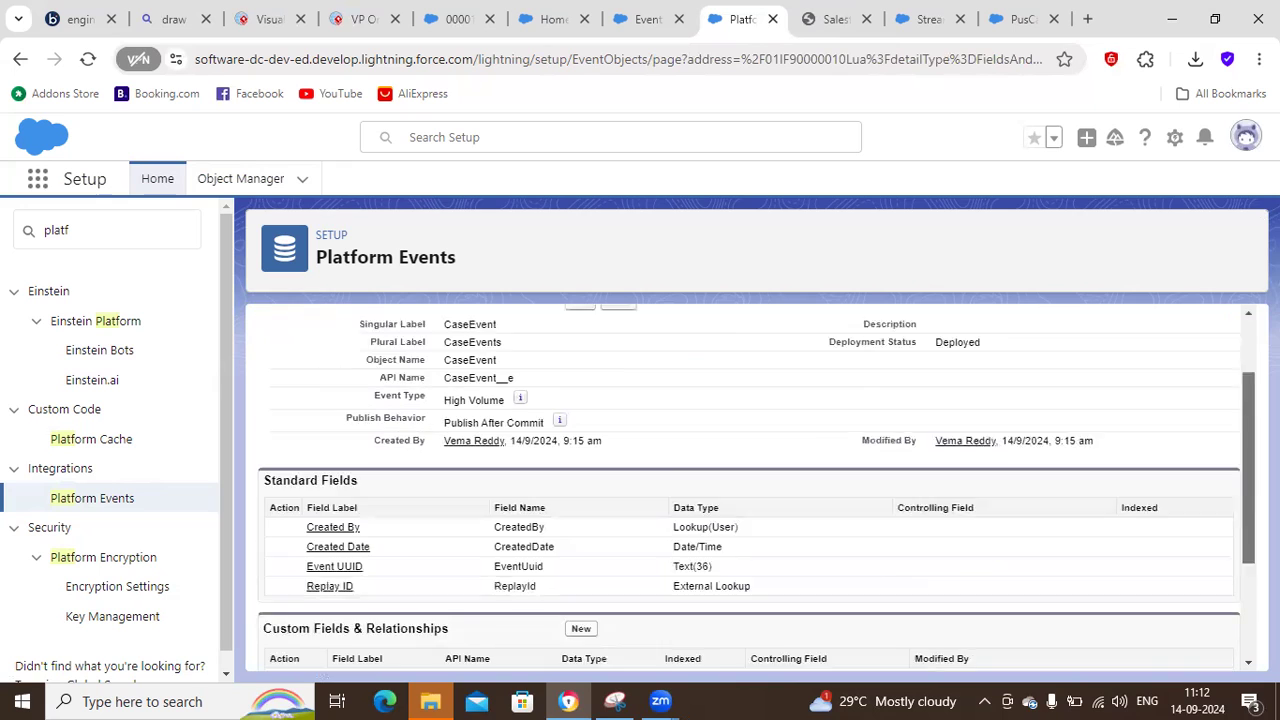
left_click(352, 580)
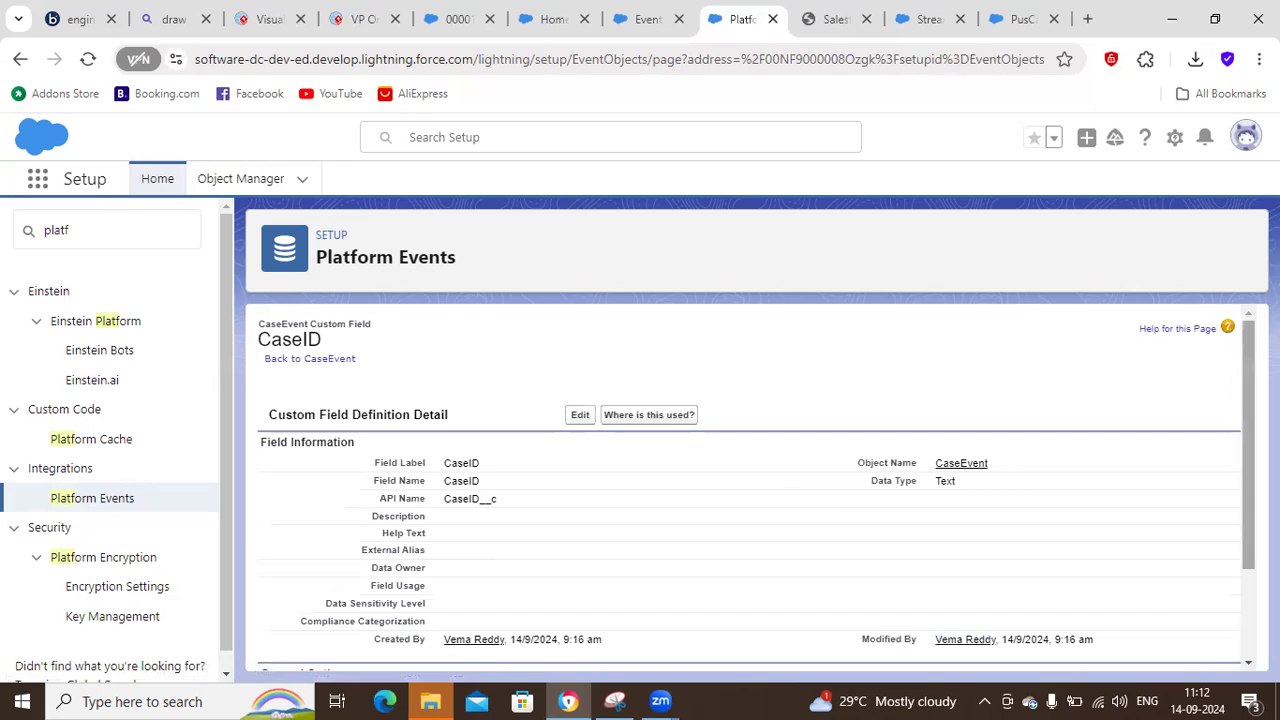
scroll(467, 394, "down", 1)
left_click(580, 365)
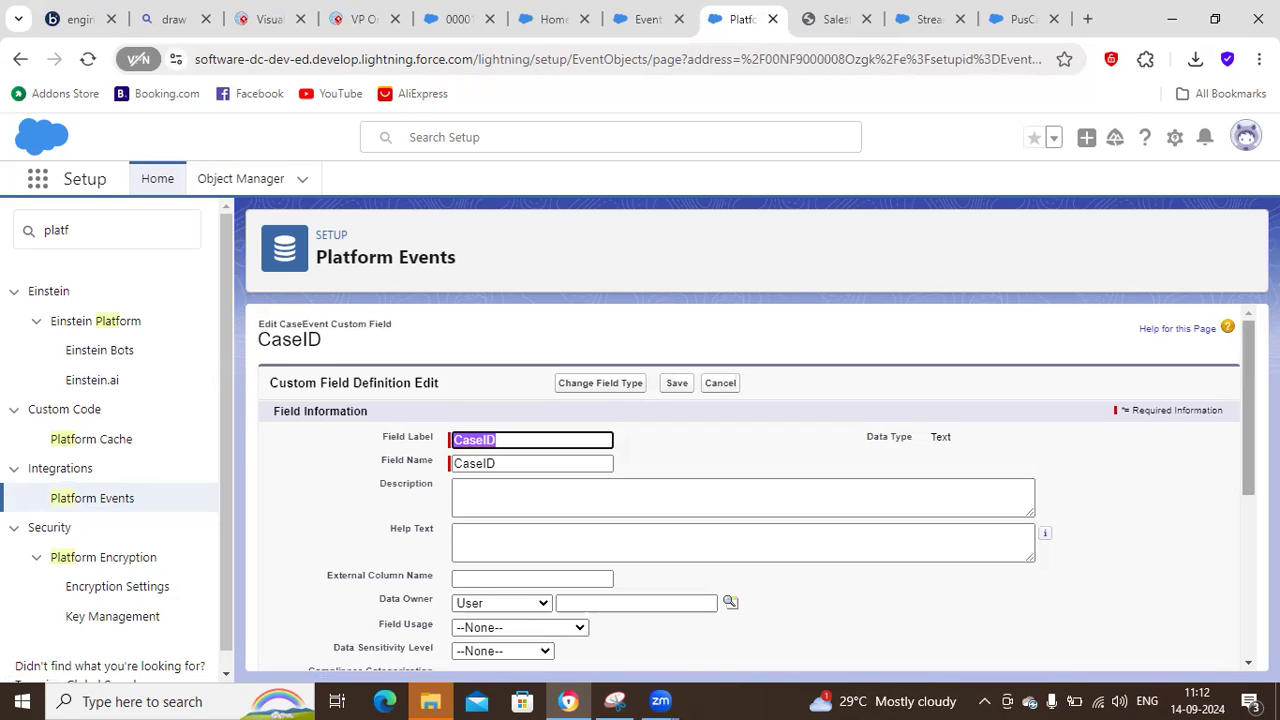
scroll(1134, 414, "down", 1)
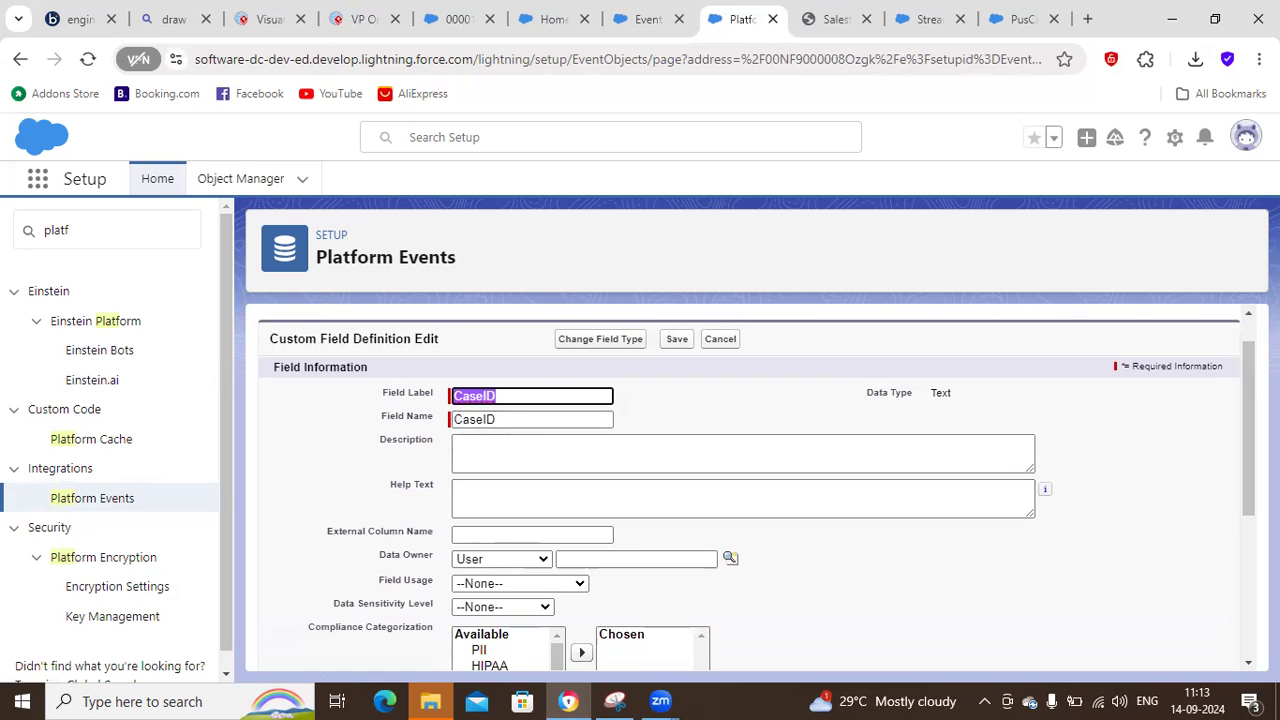
scroll(1243, 460, "down", 3)
scroll(1240, 483, "down", 3)
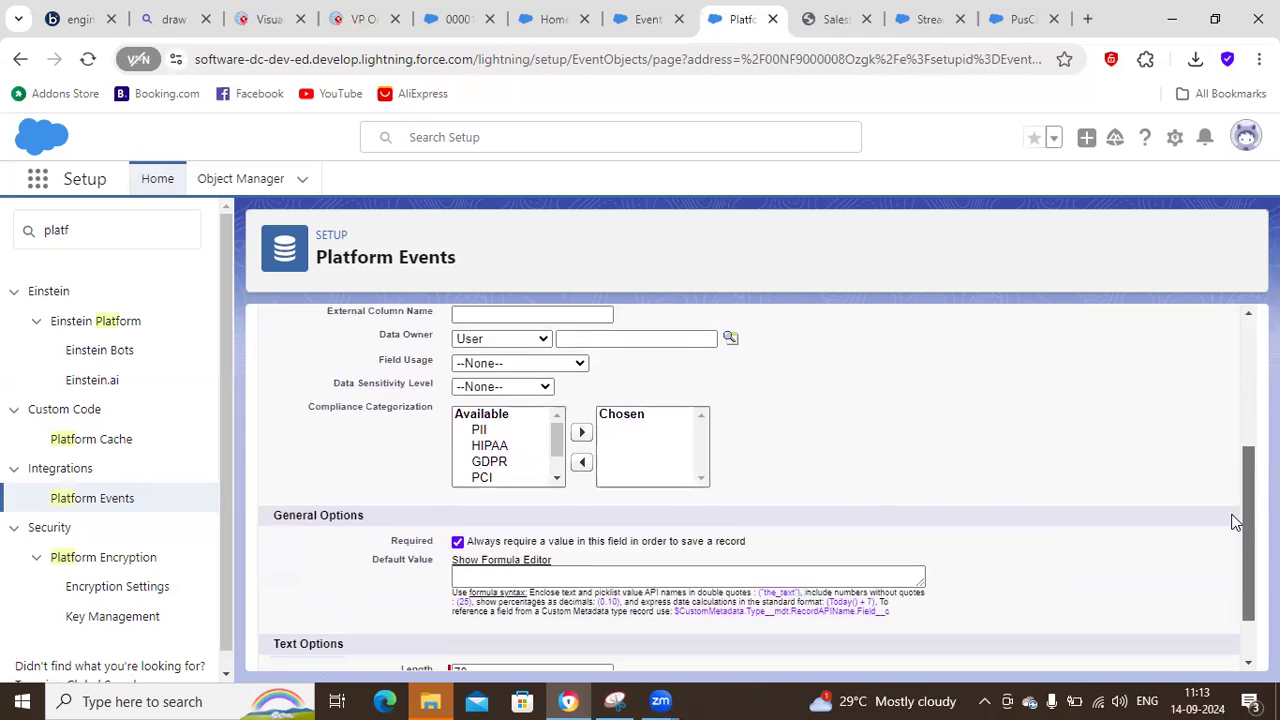
left_click(532, 600)
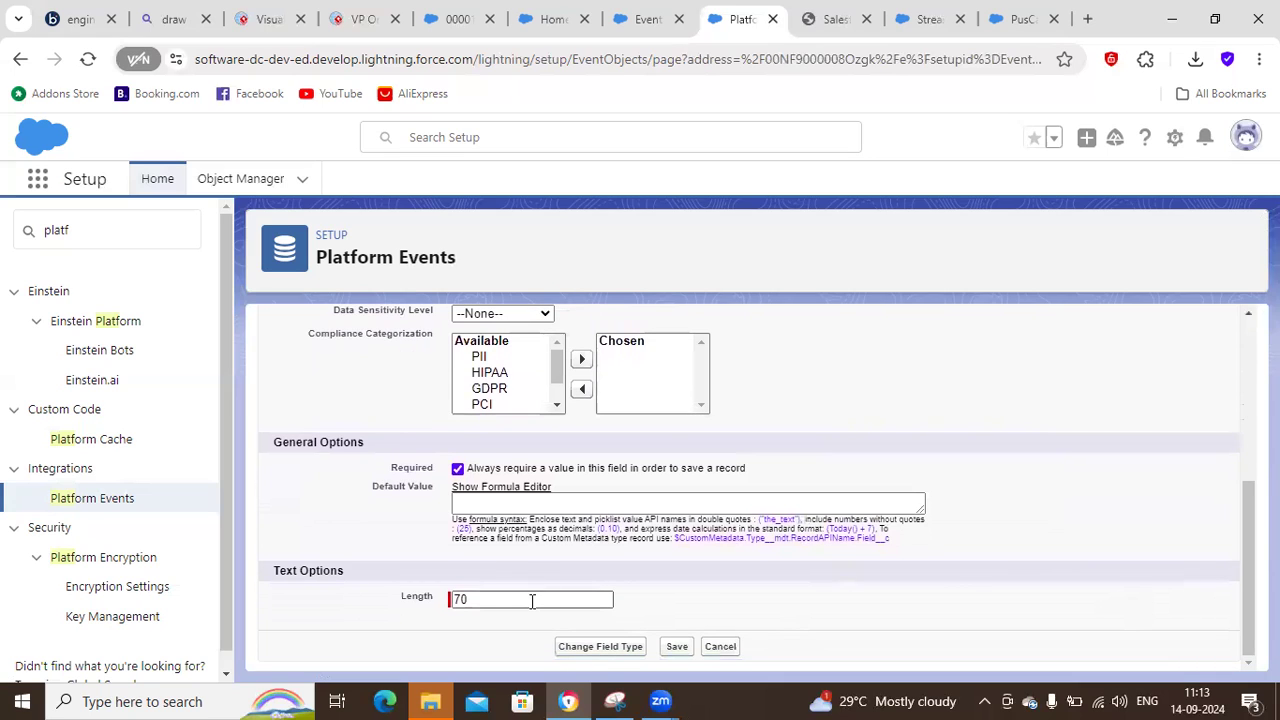
left_click(719, 648)
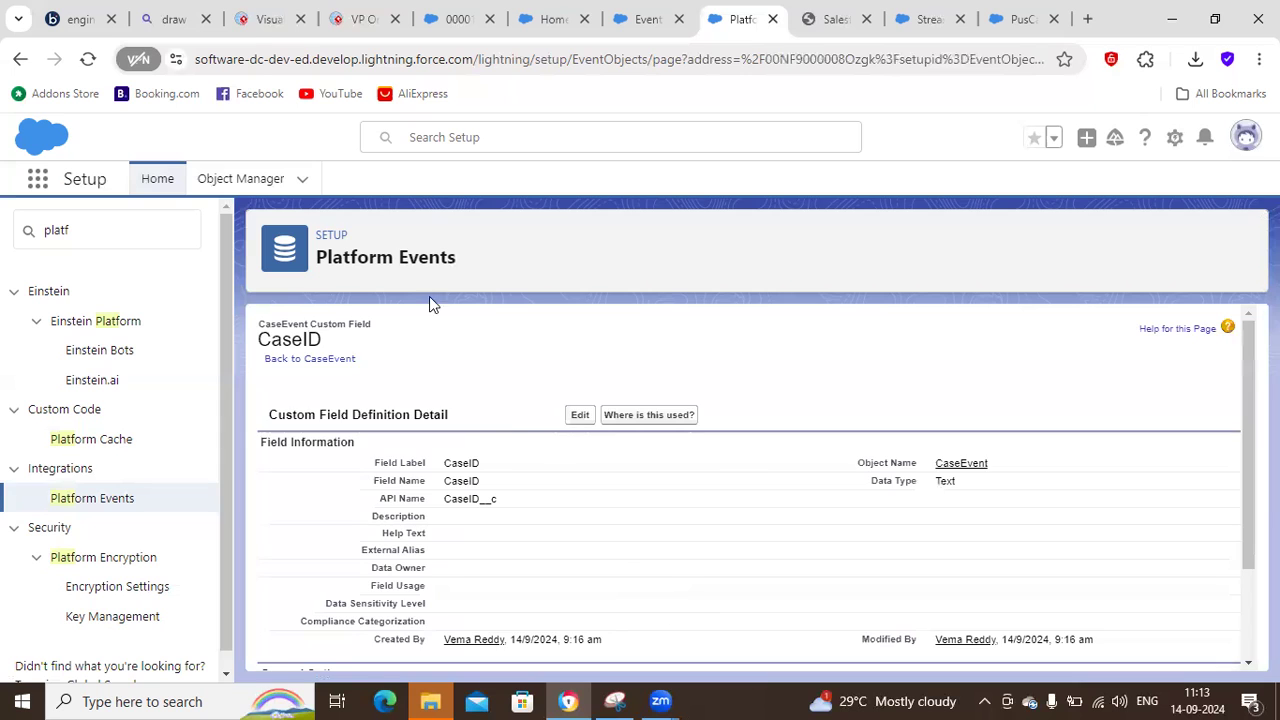
Close the Visual Paradigm Online dashboard page and show the Create Flow slide in the presentation.
left_click(262, 20)
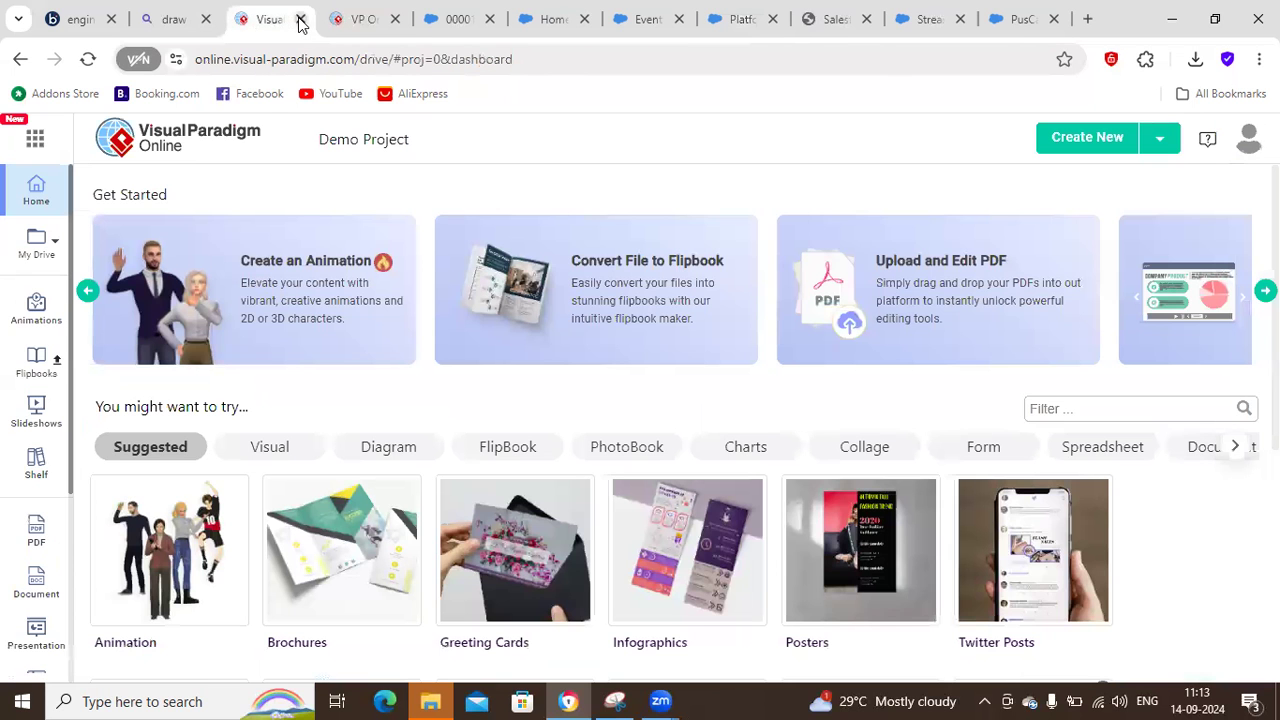
left_click(300, 20)
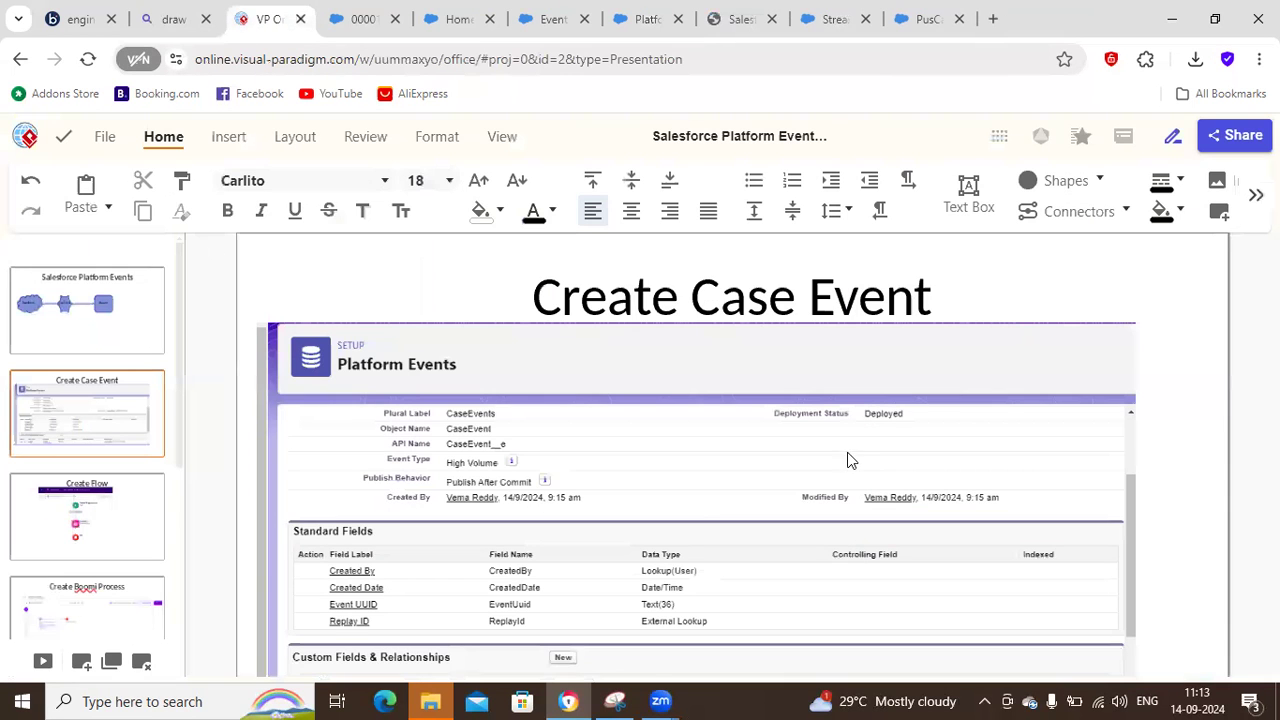
left_click(78, 530)
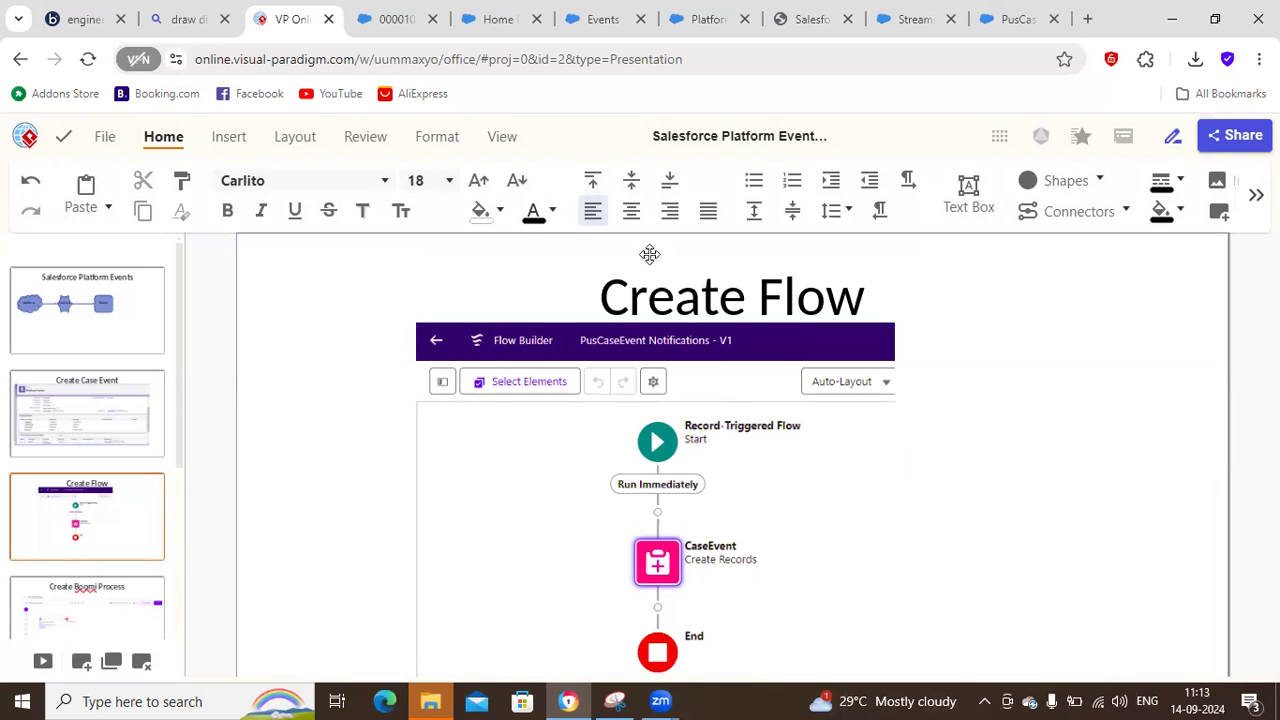
Close the Salesforce case record page and search the Service Setup tree for "flow".
left_click(397, 20)
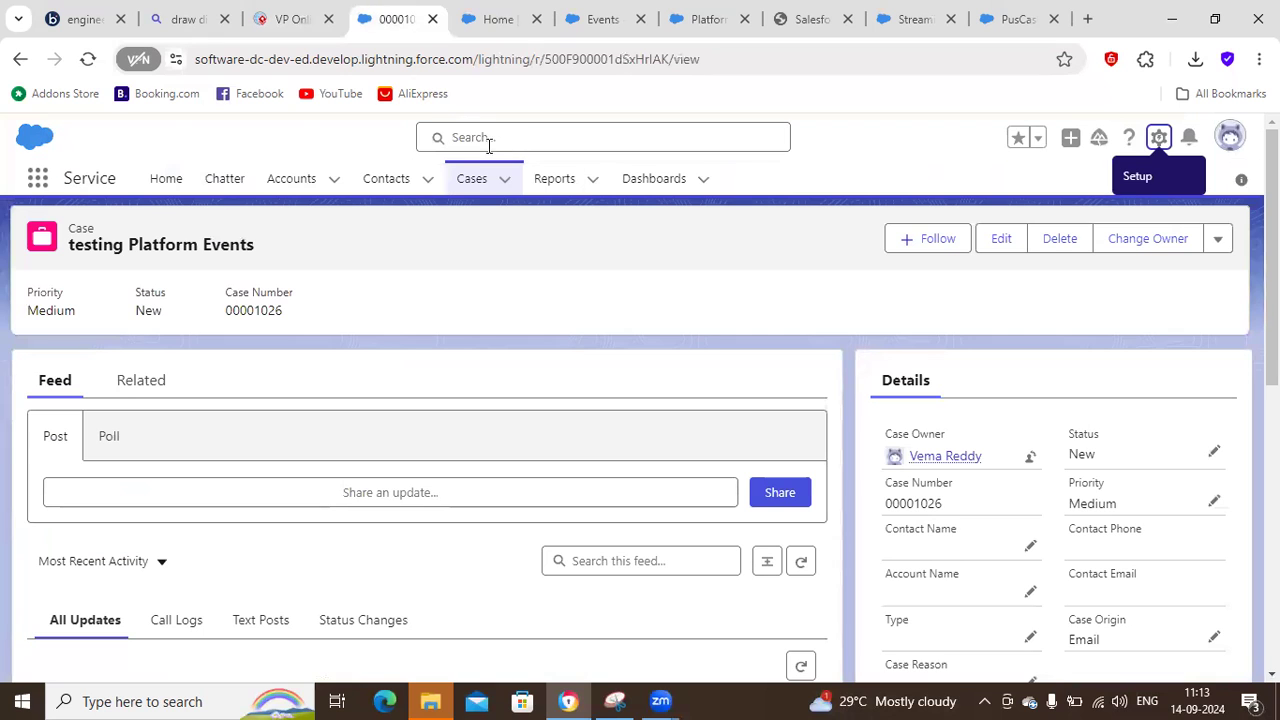
left_click(432, 20)
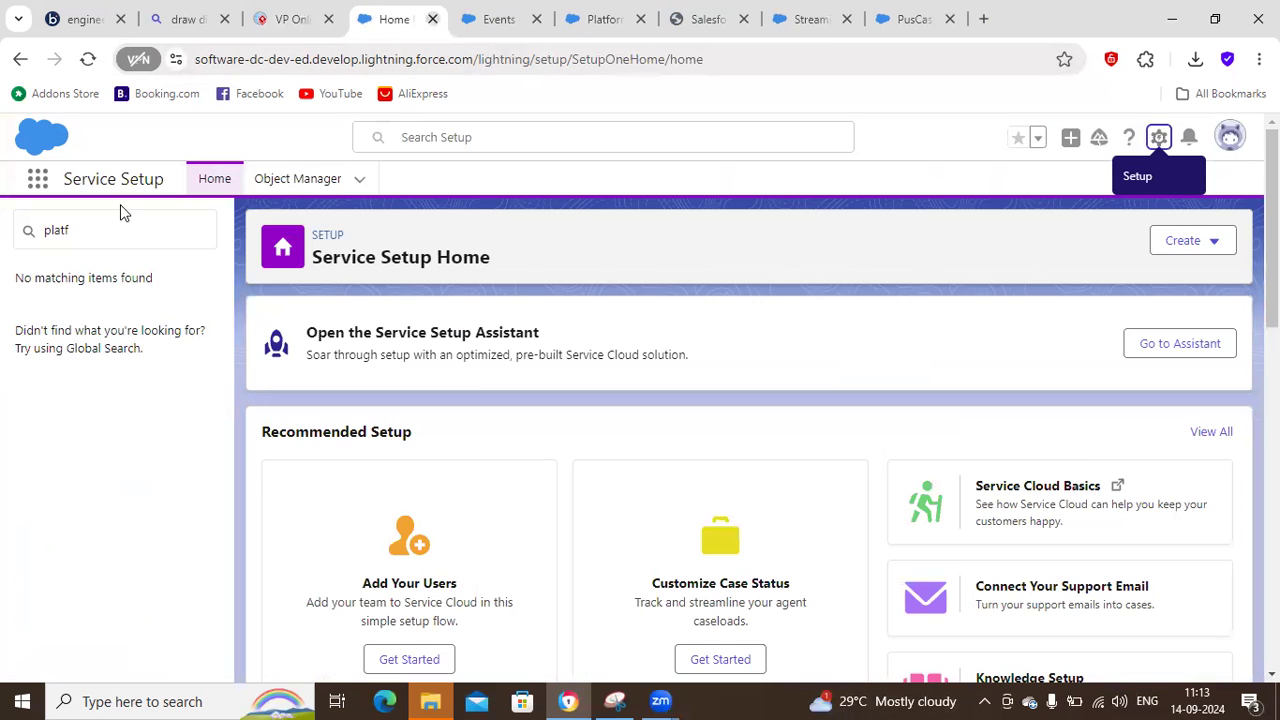
left_click(33, 234)
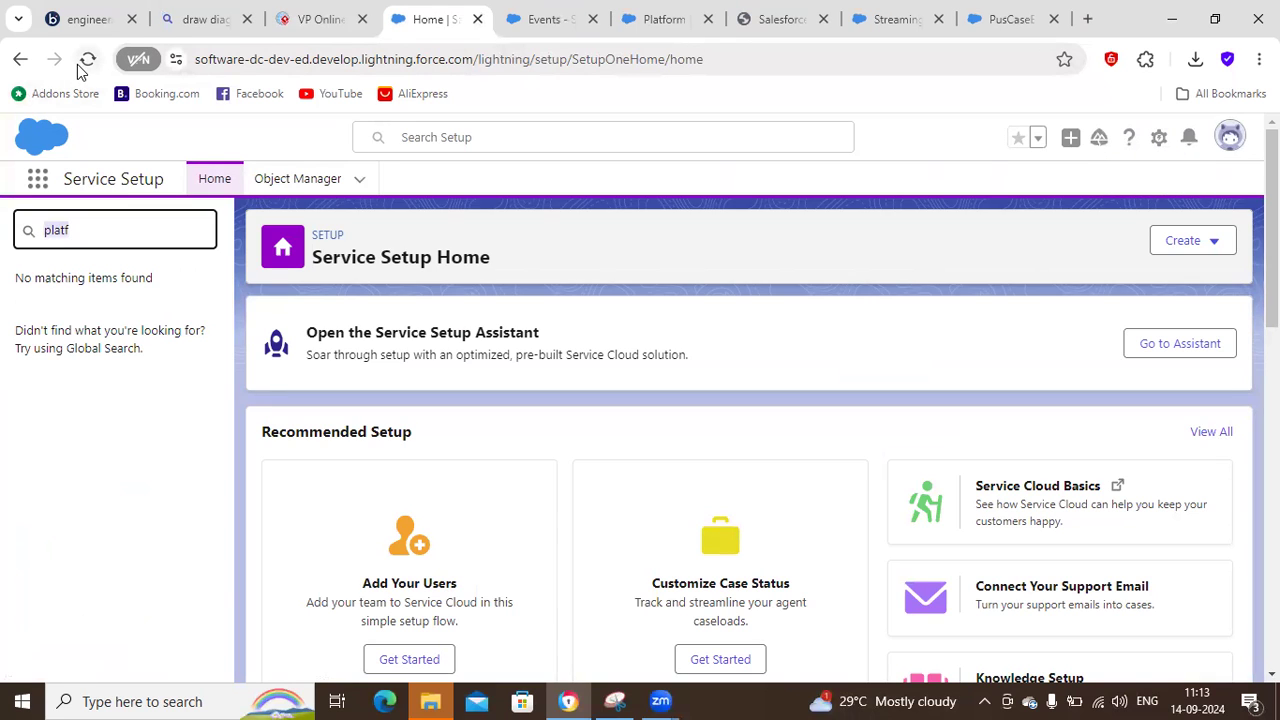
type("flow")
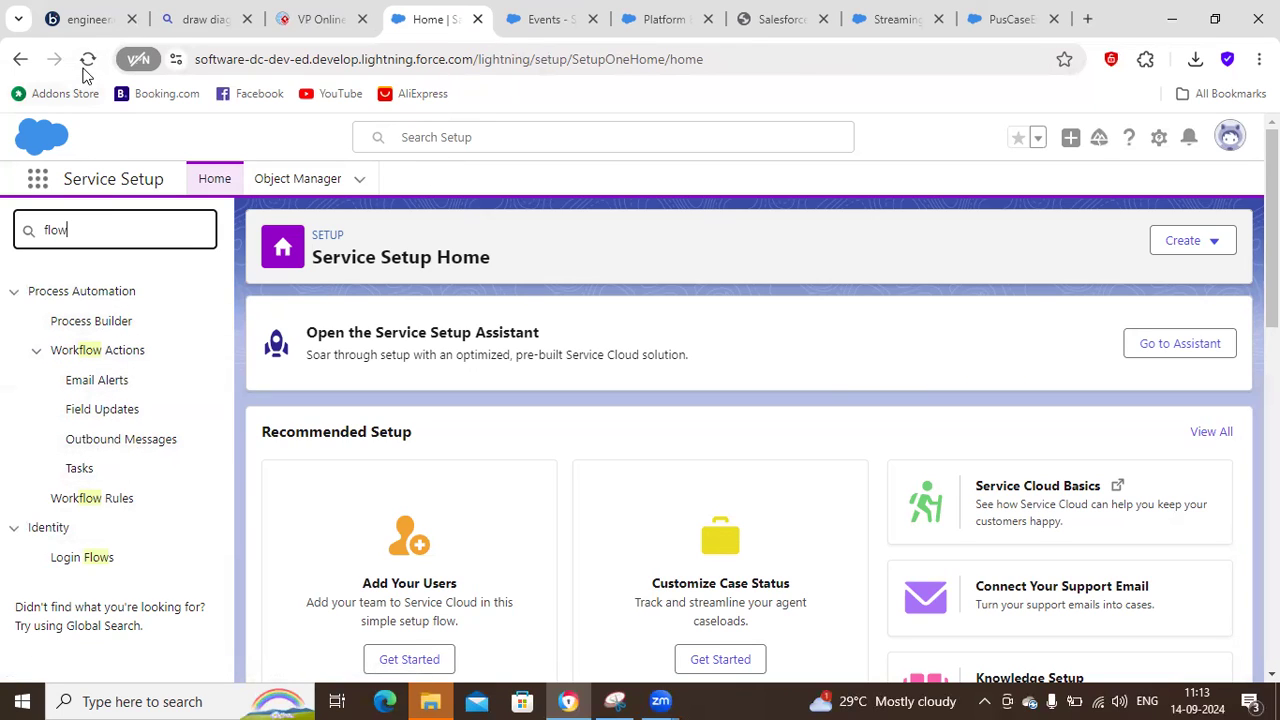
Close the Service Setup Home page and search the setup tree beside the Events search results for "flow".
left_click(477, 19)
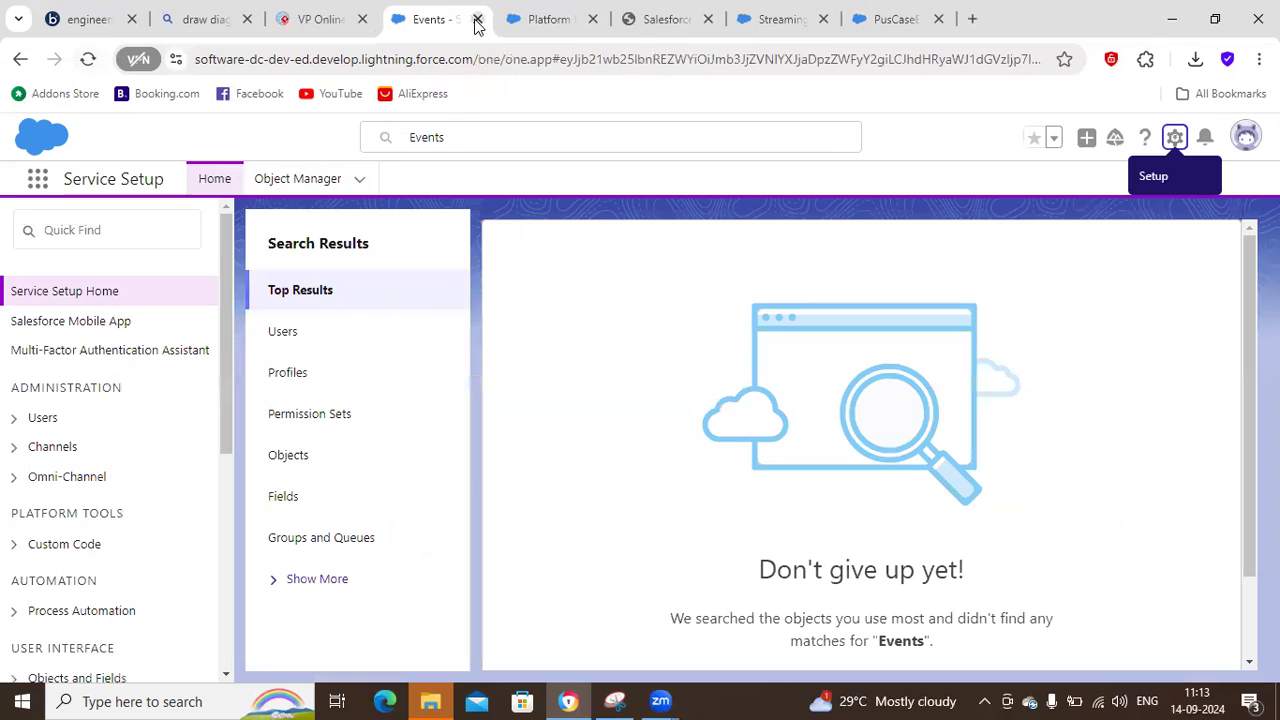
left_click(86, 231)
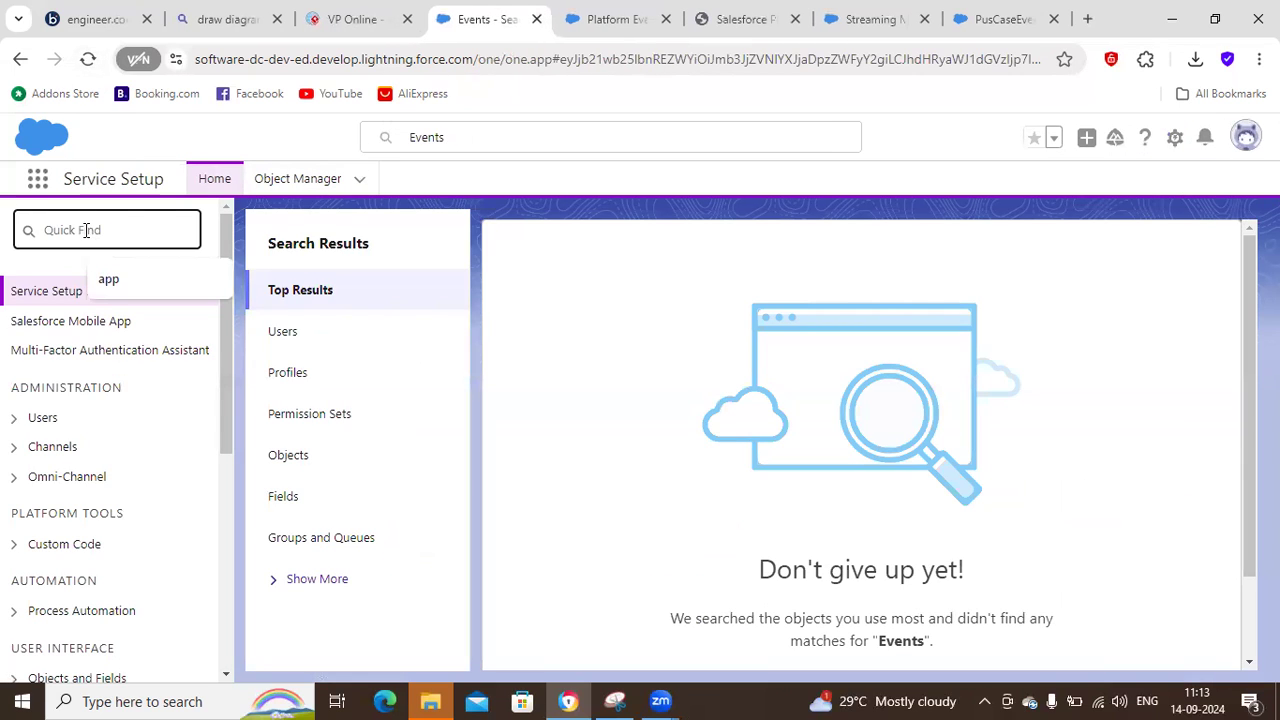
type("flow")
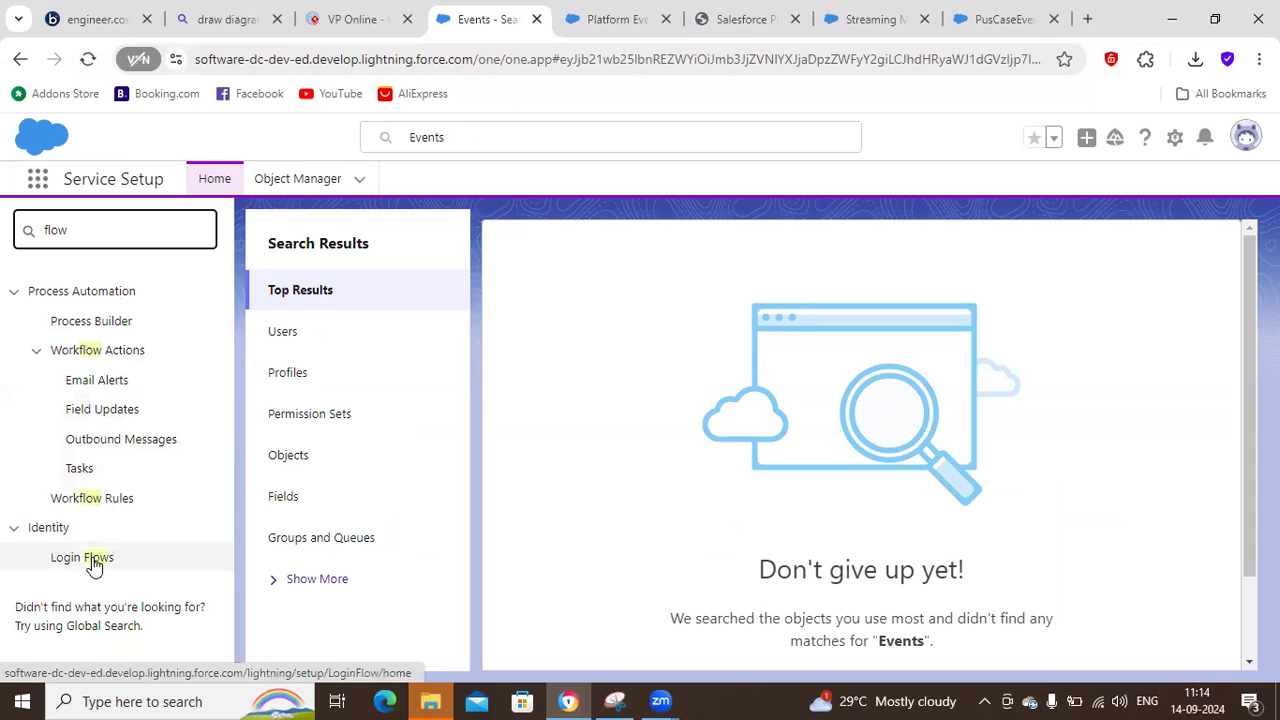
Close the Events search results page, search the Setup tree for "flow" and open the Flows page.
left_click(537, 19)
left_click(90, 234)
type("flow")
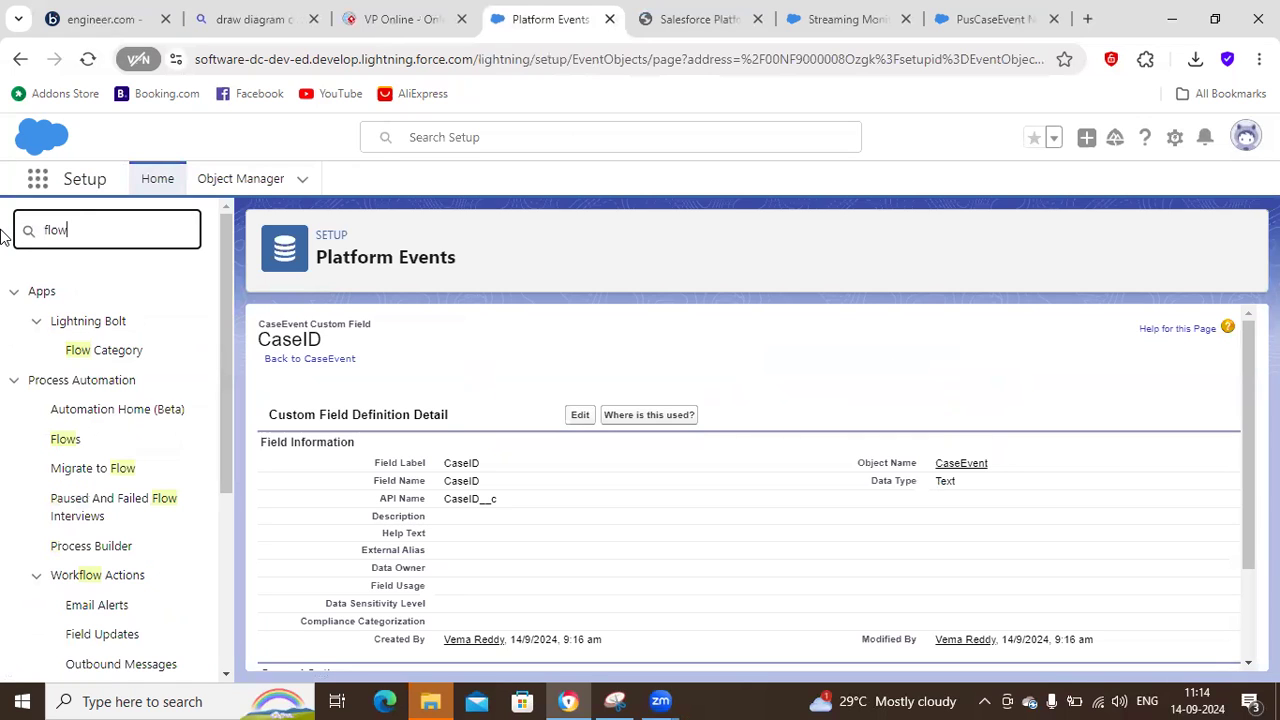
left_click(67, 443)
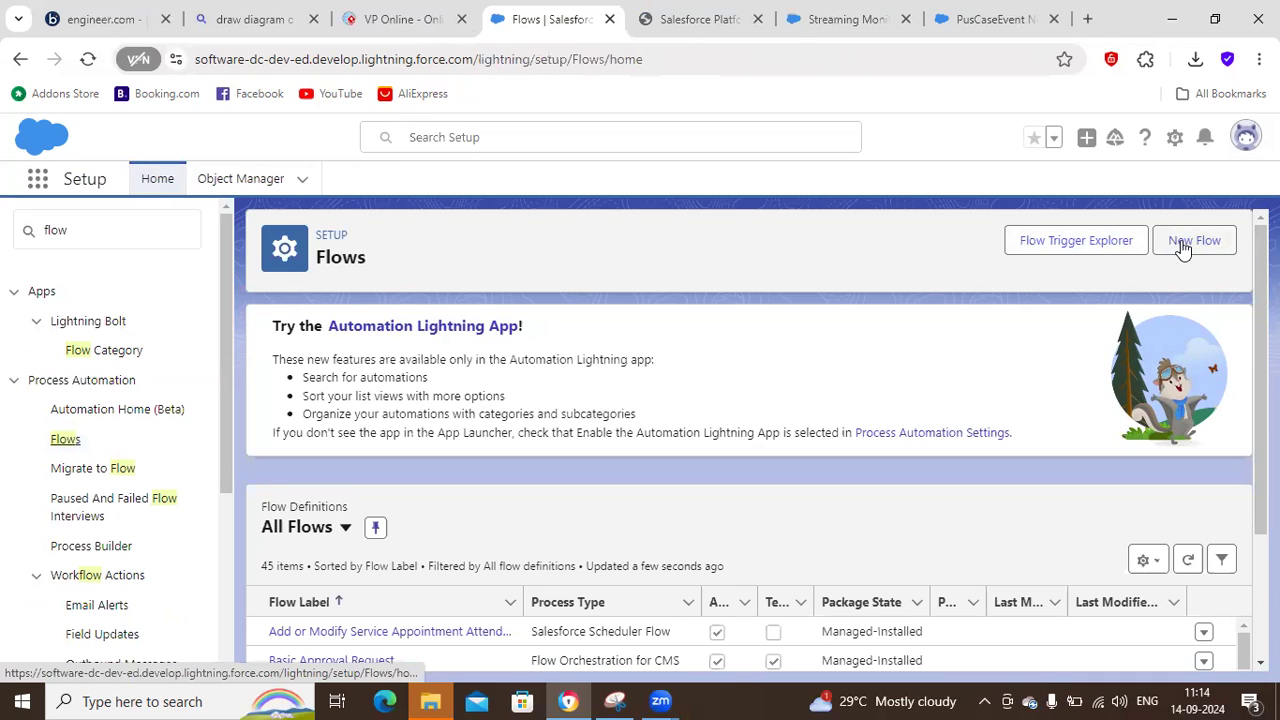
left_click(1183, 246)
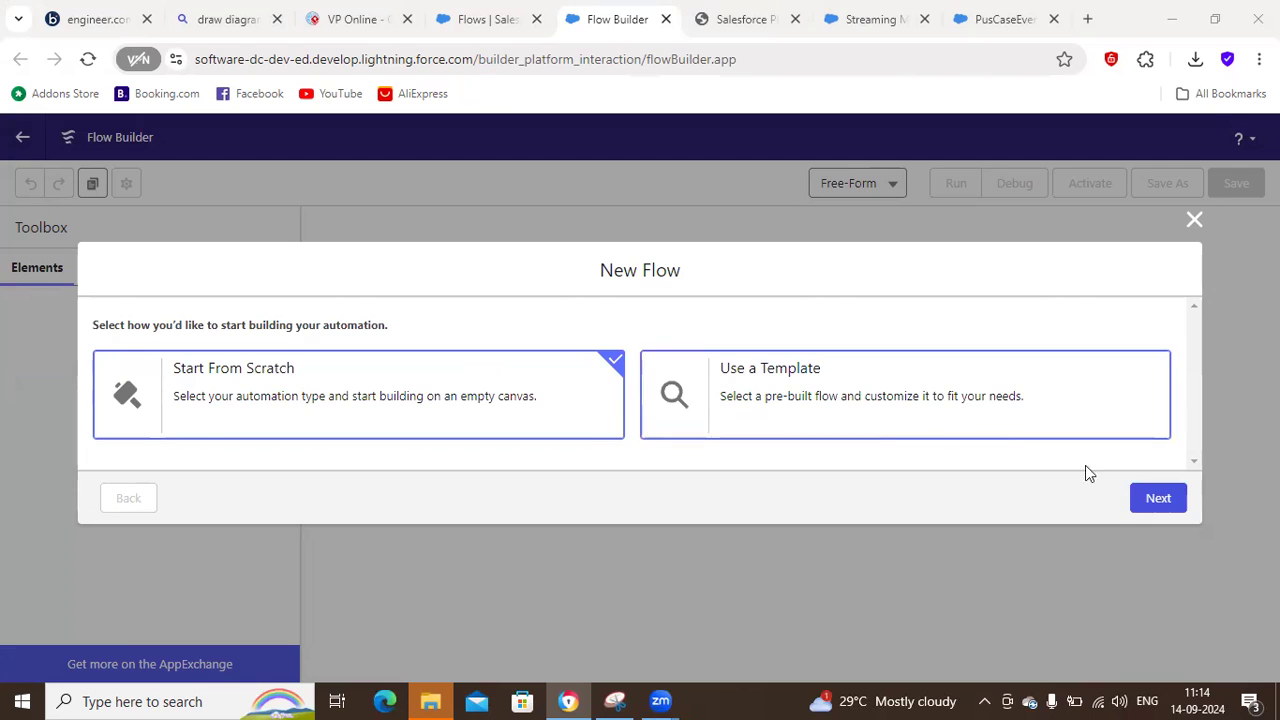
left_click(1143, 503)
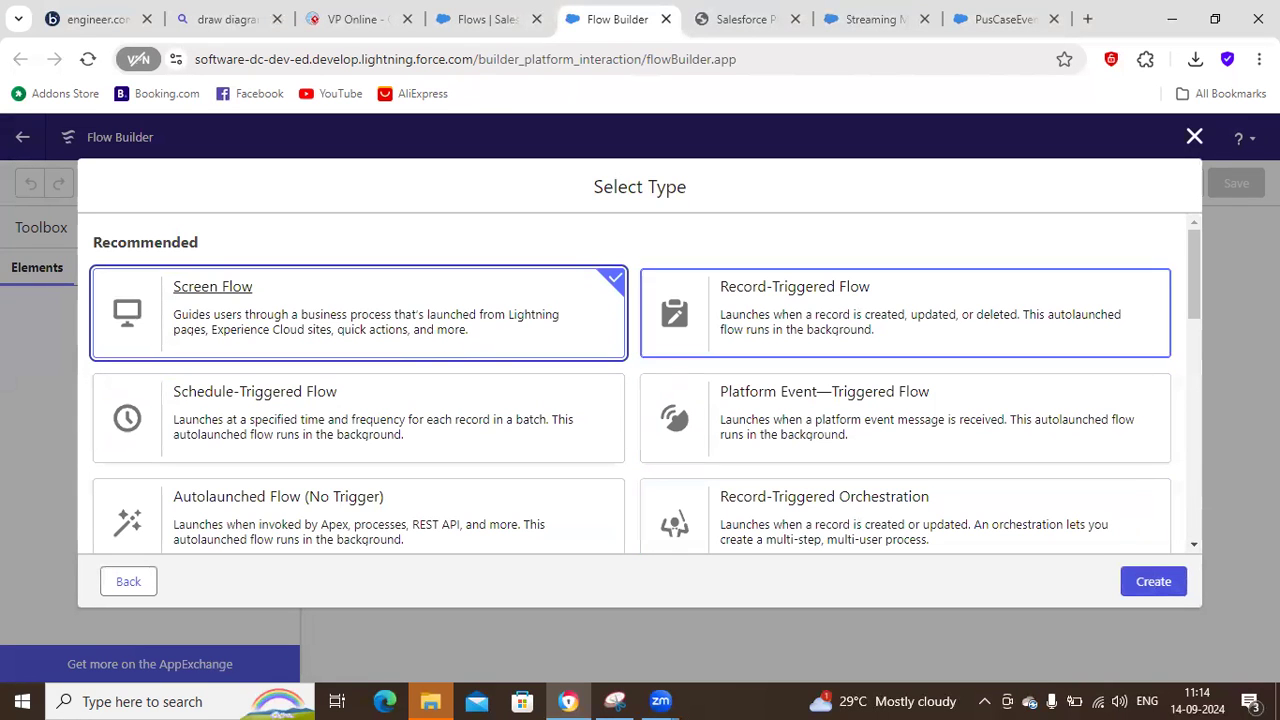
mouse_move(1196, 257)
left_mouse_down()
mouse_move(1196, 281)
mouse_move(1198, 257)
left_mouse_up()
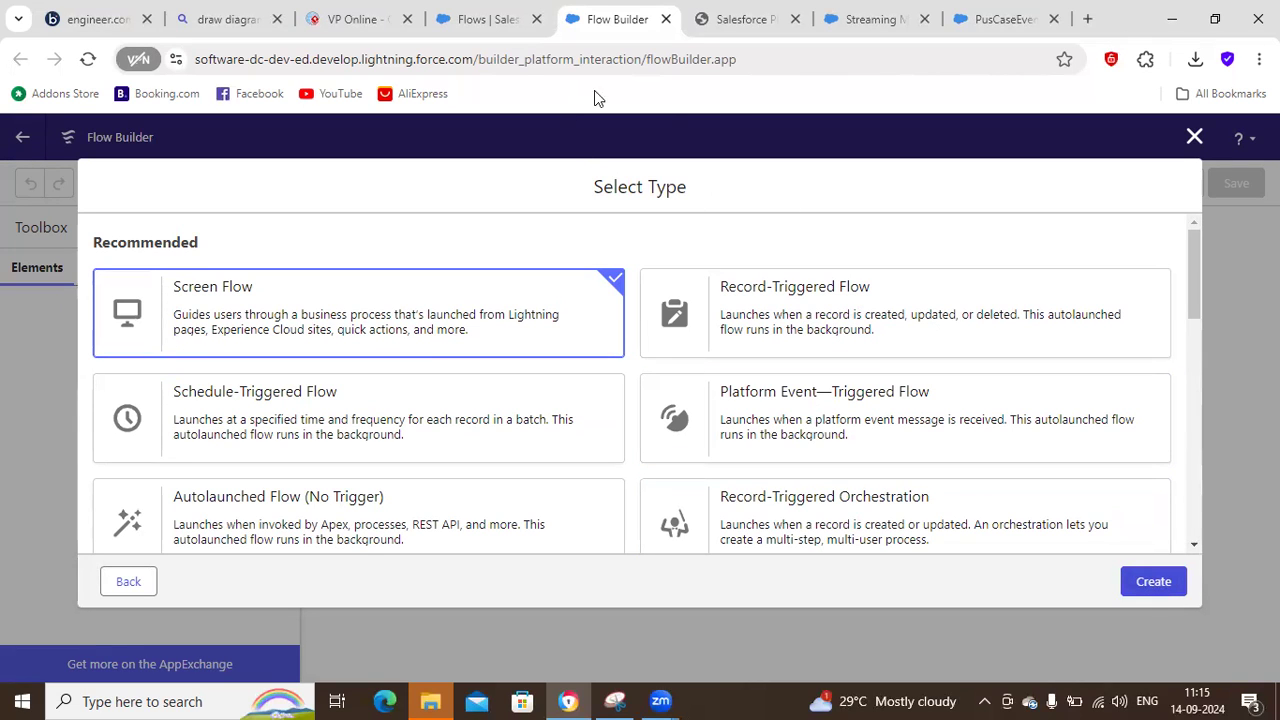
left_click(1150, 580)
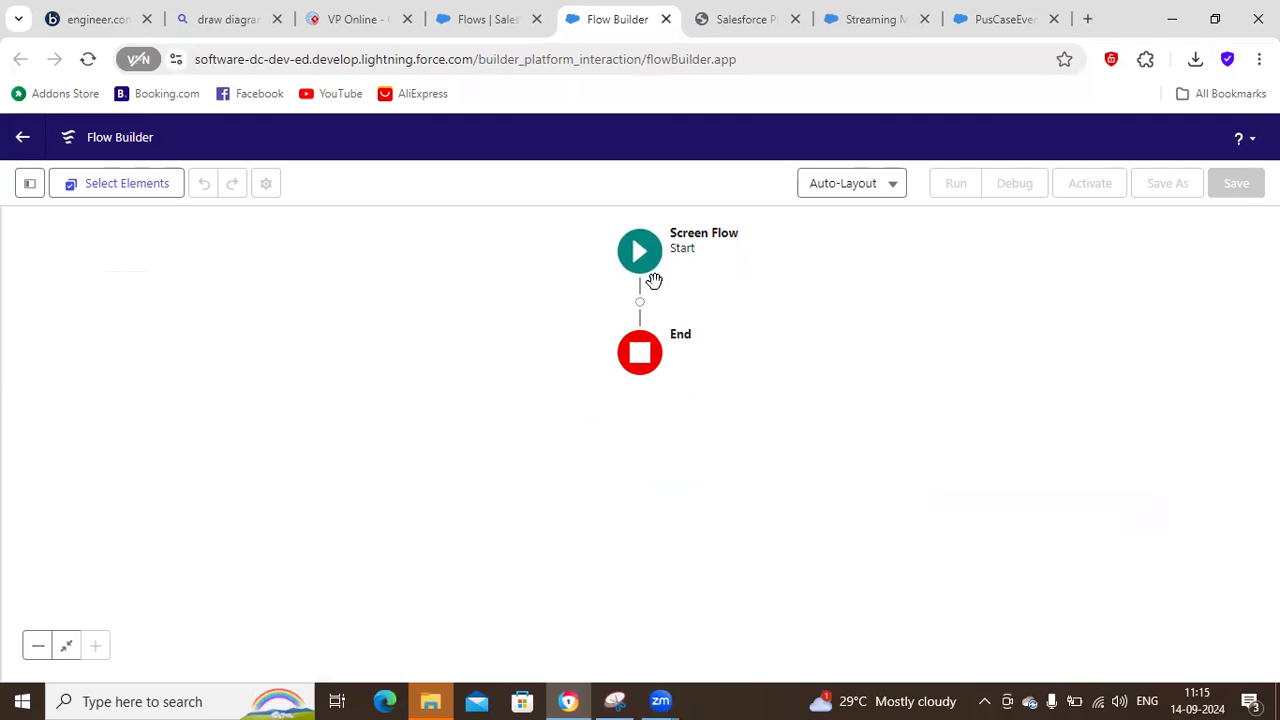
left_click(636, 259)
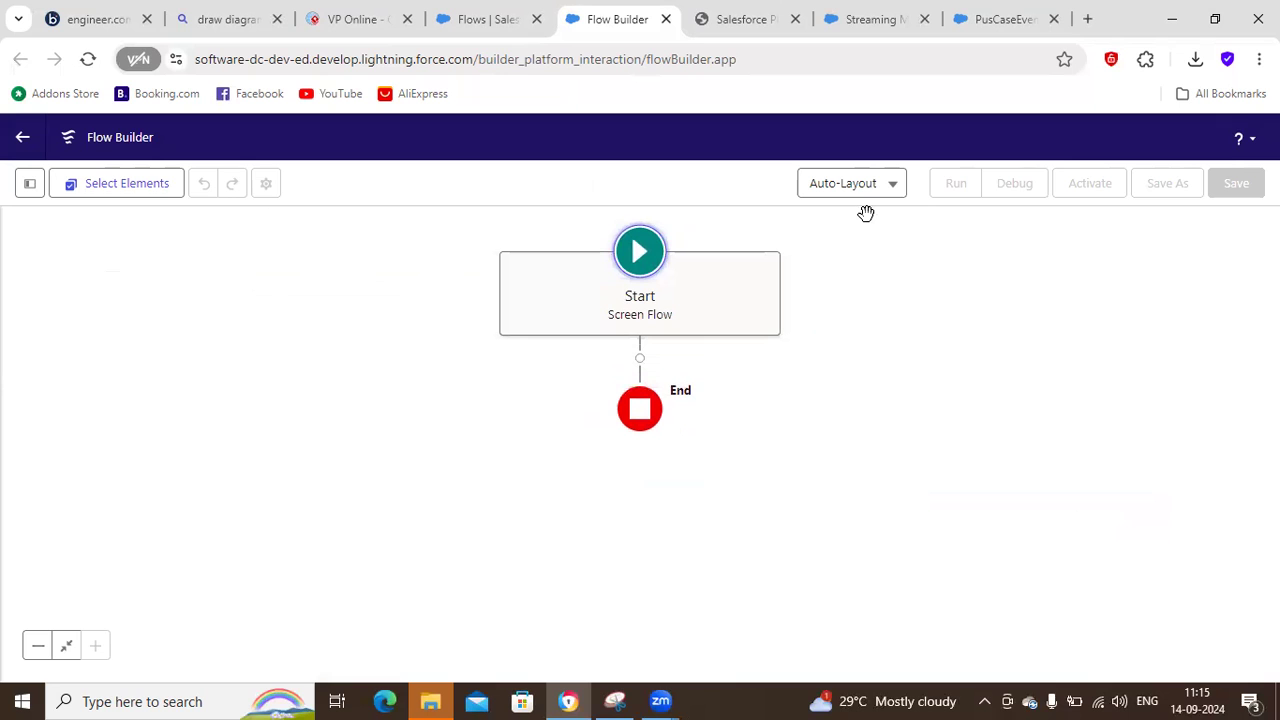
left_click(666, 19)
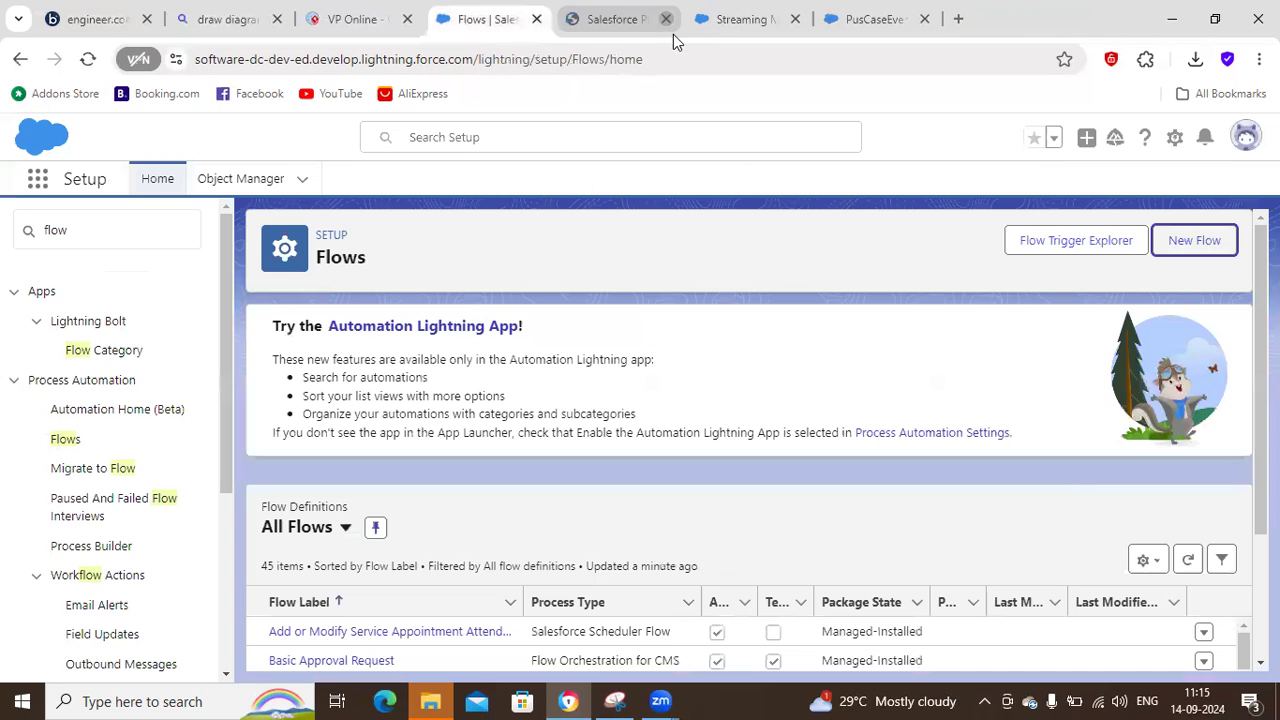
Create a new Record-Triggered Flow from scratch.
left_click(1172, 244)
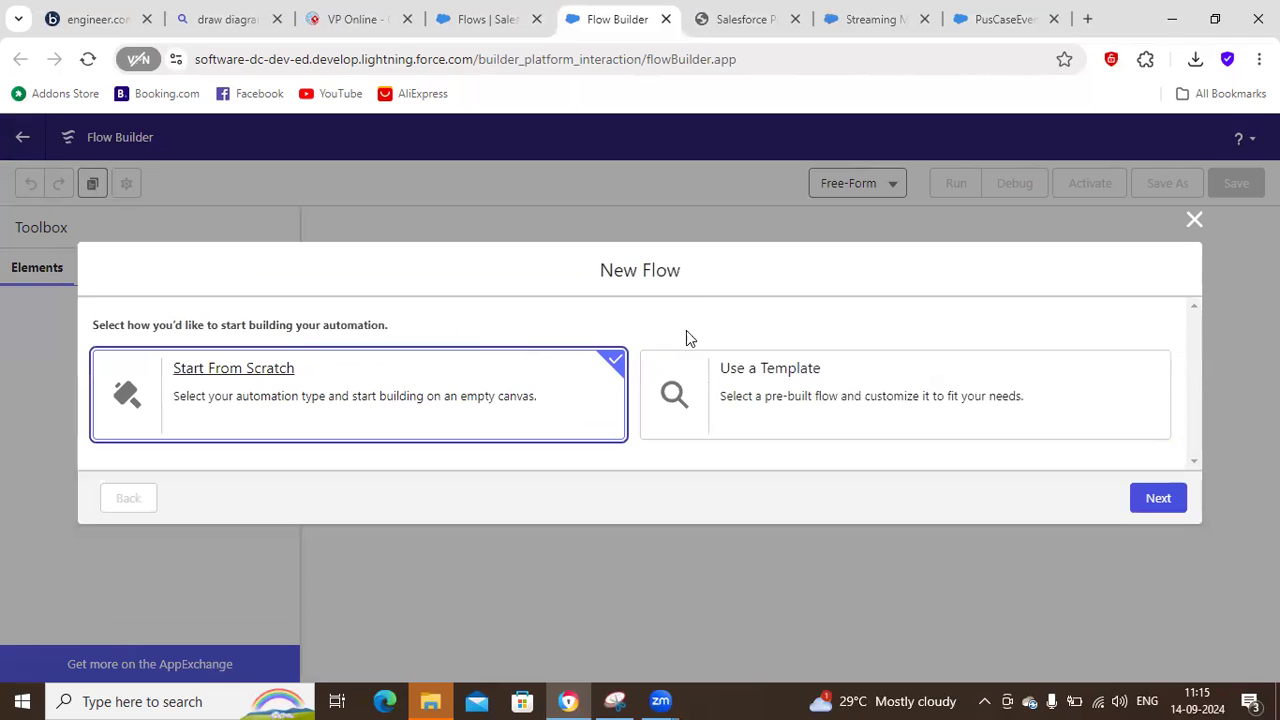
left_click(1156, 498)
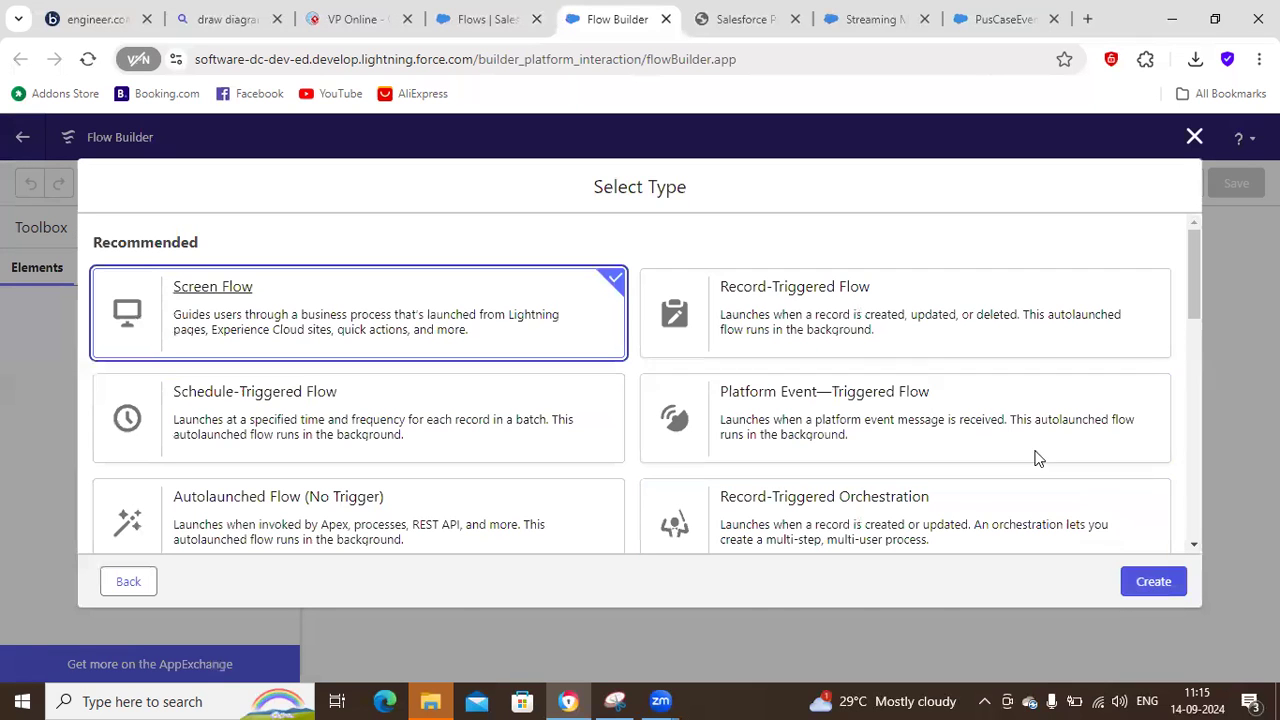
left_click(828, 322)
left_click(1142, 590)
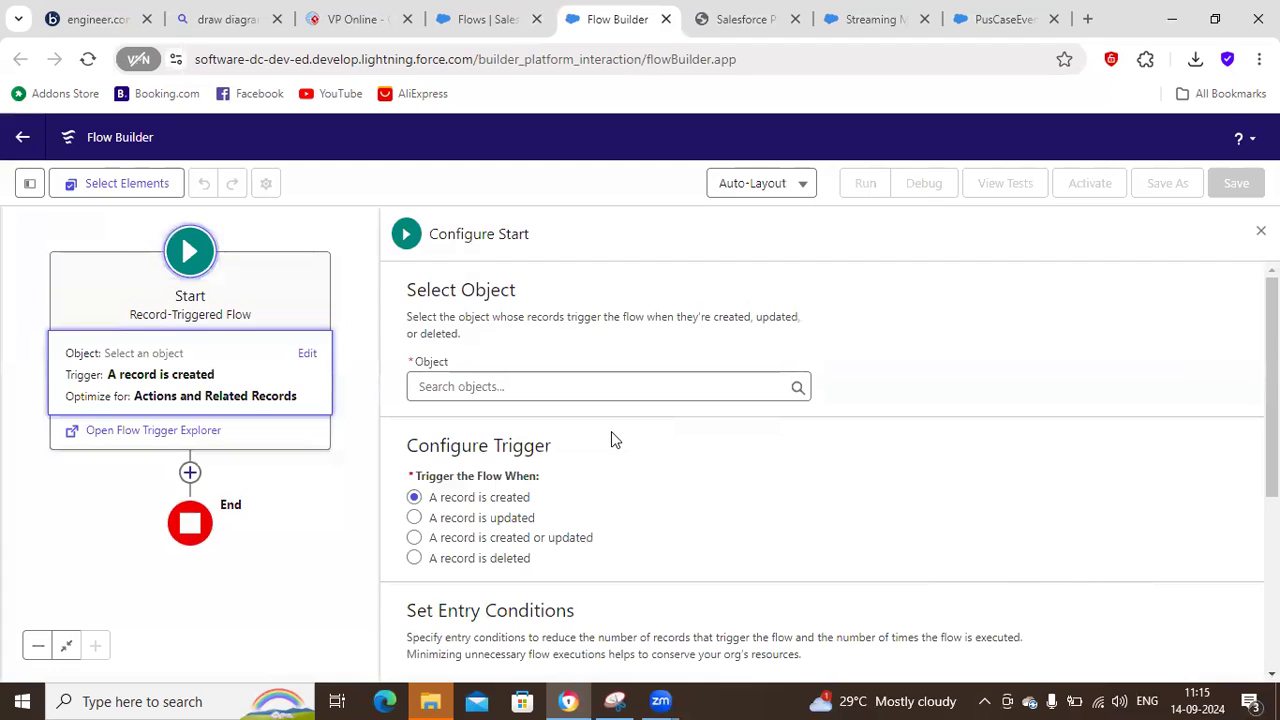
Set the flow's triggering object to Case and have it trigger when a record is created or updated.
left_click(549, 391)
type("cas")
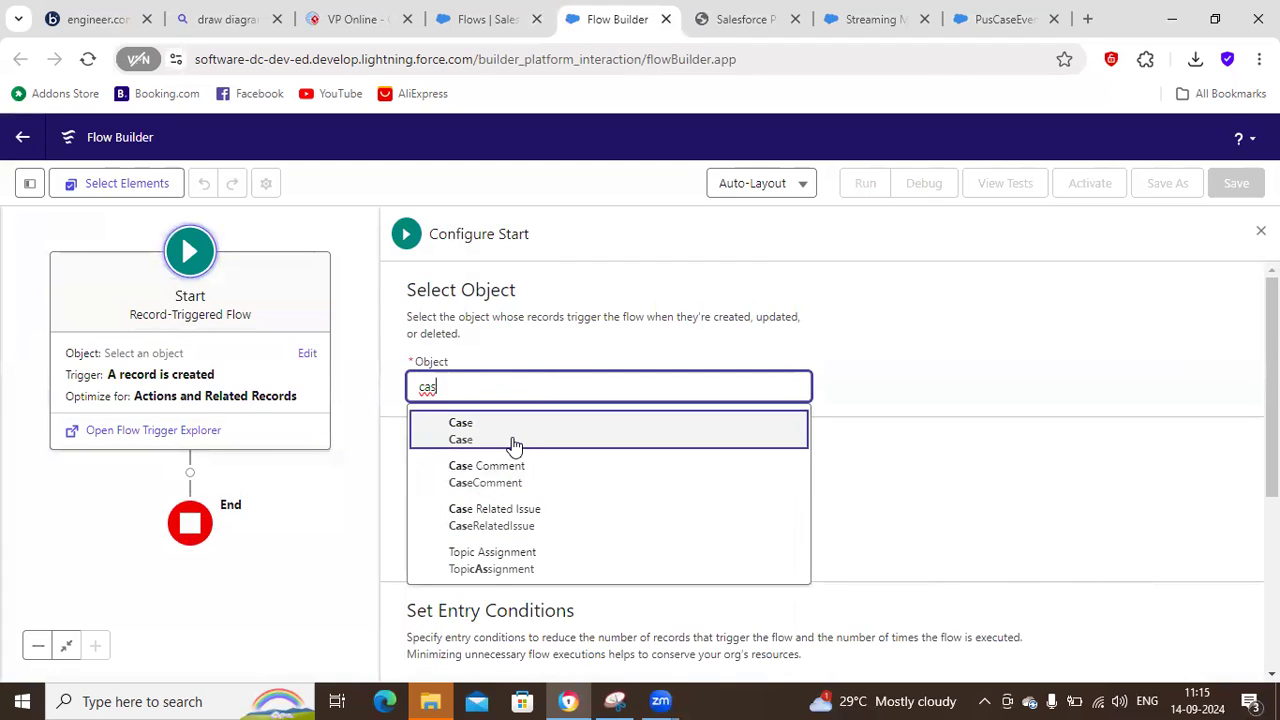
type("e")
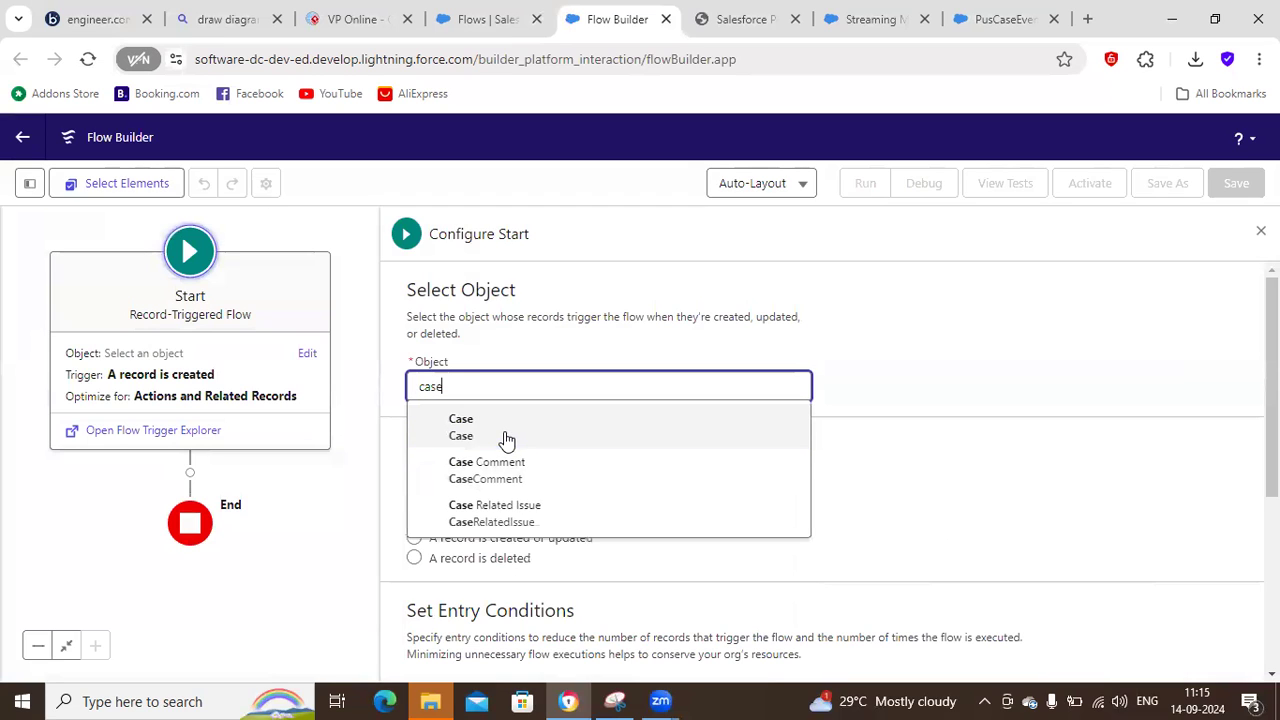
type("E")
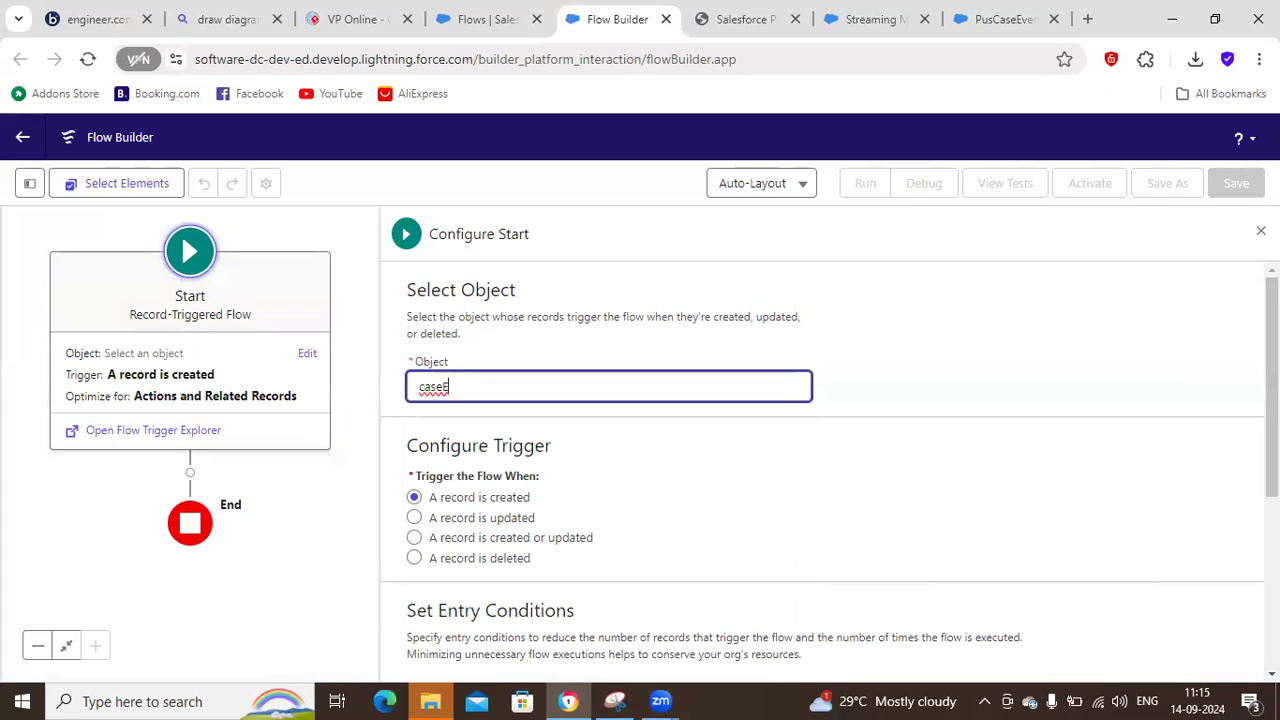
key("BackSpace")
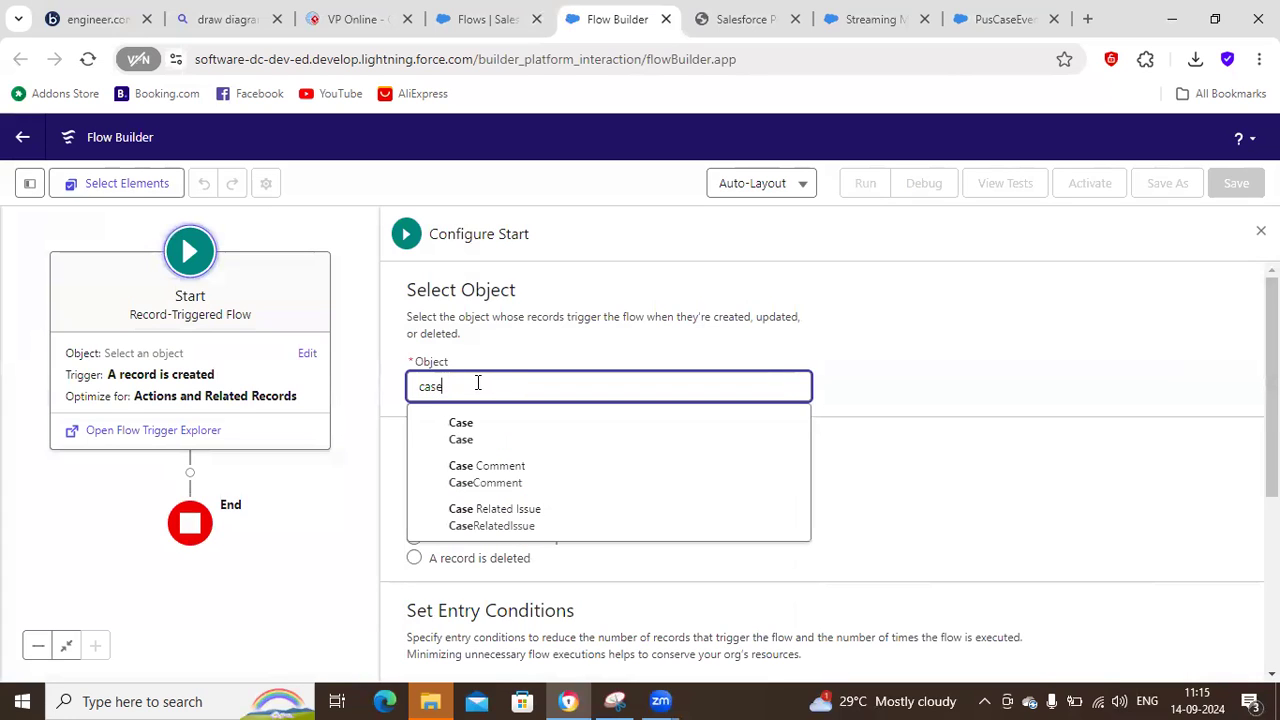
left_click(471, 438)
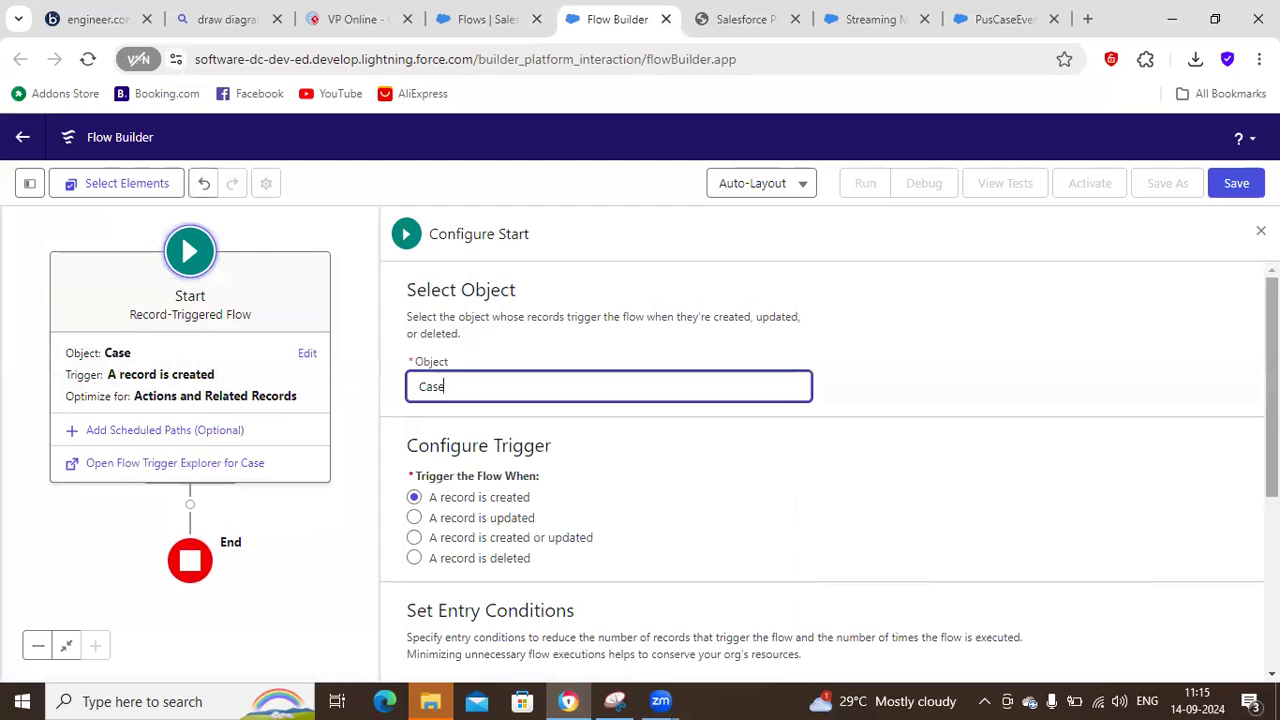
scroll(533, 437, "down", 2)
left_click(473, 396)
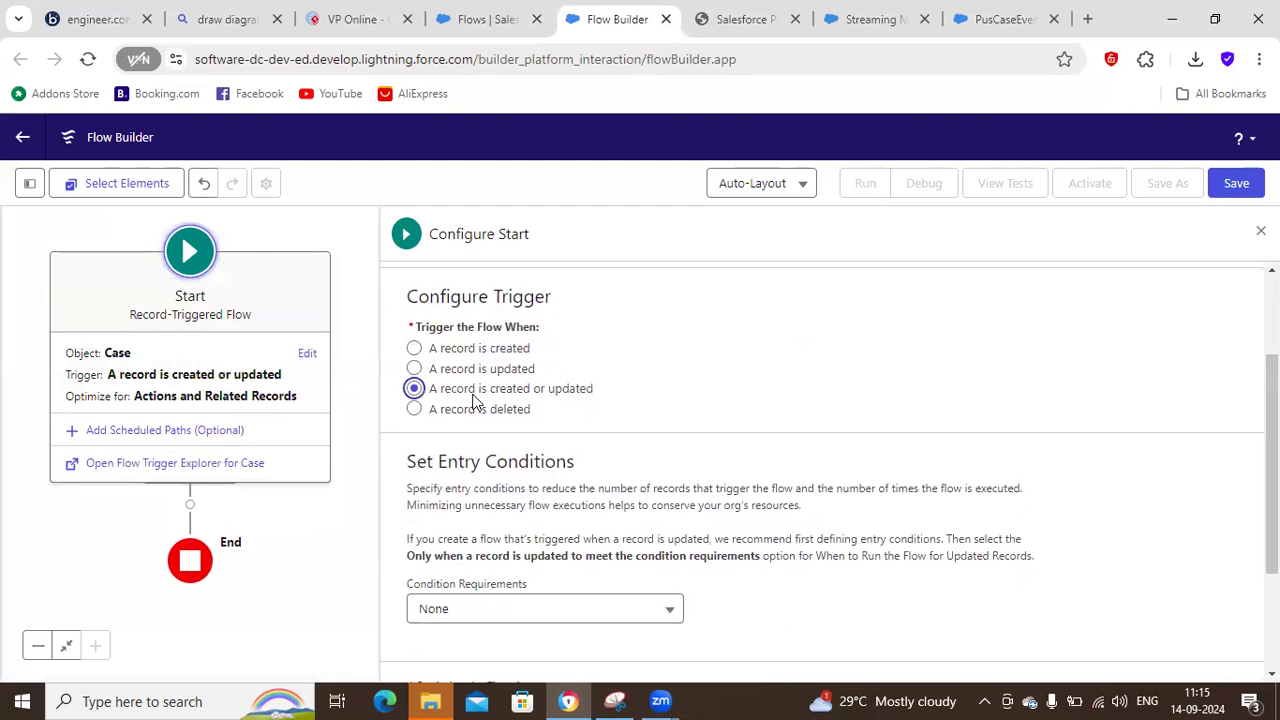
scroll(1272, 460, "down", 2)
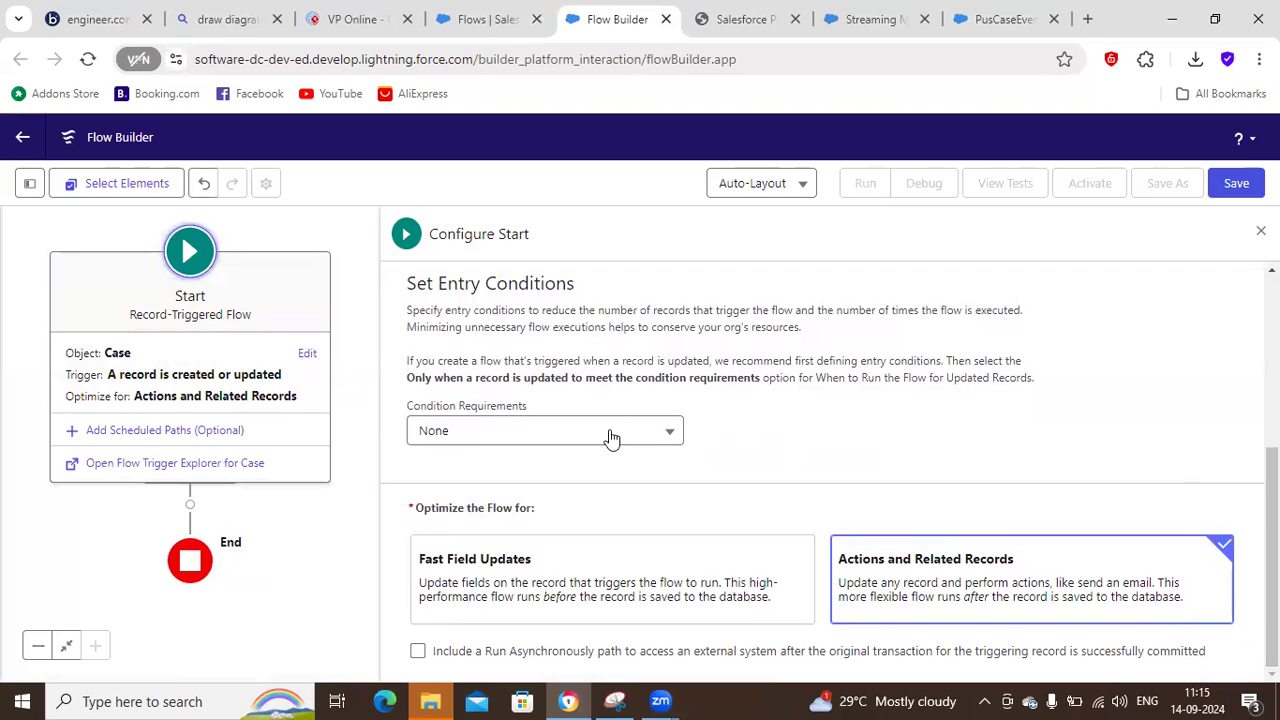
left_click(612, 432)
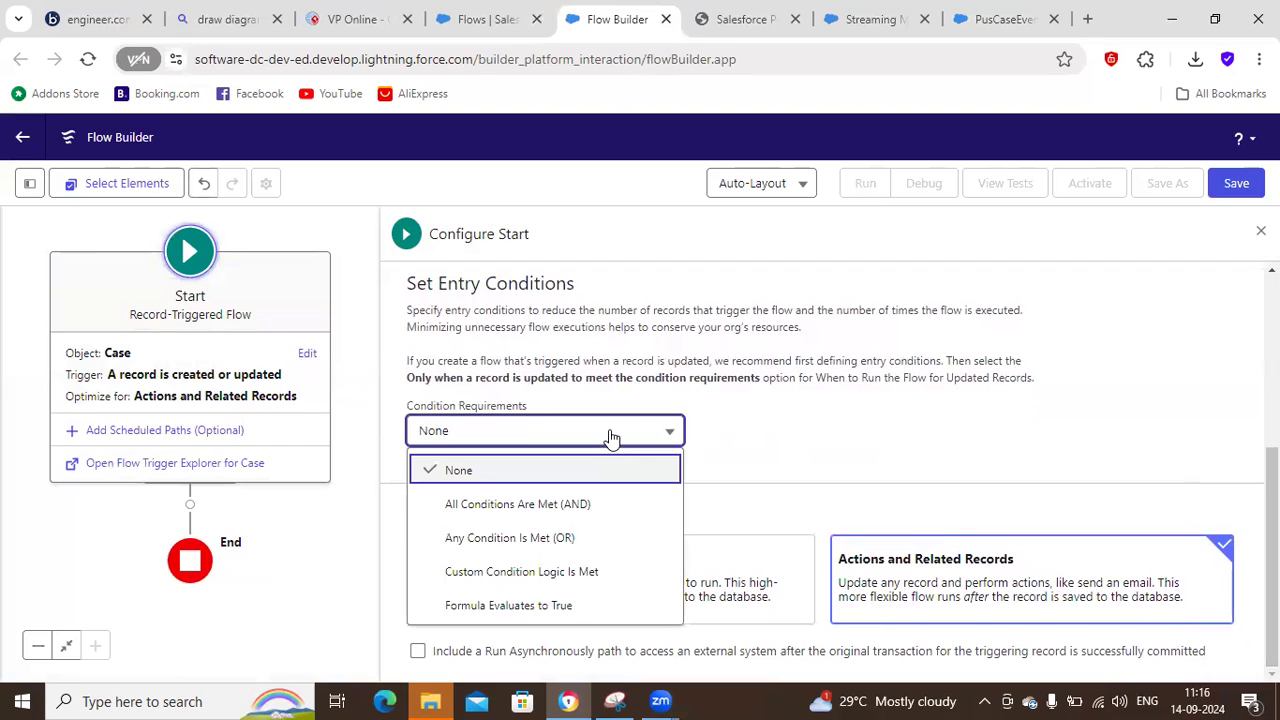
left_click(568, 505)
left_click(714, 504)
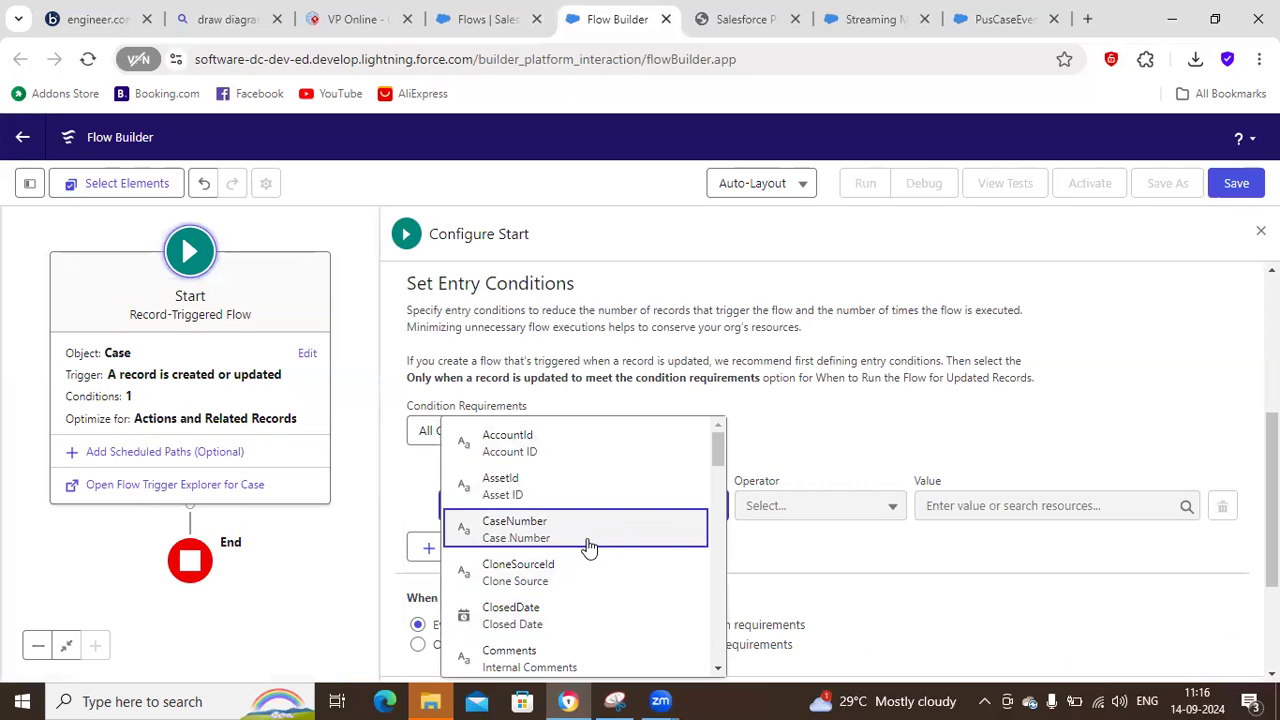
left_click_drag(718, 450, 700, 606)
left_click(521, 461)
left_click(530, 430)
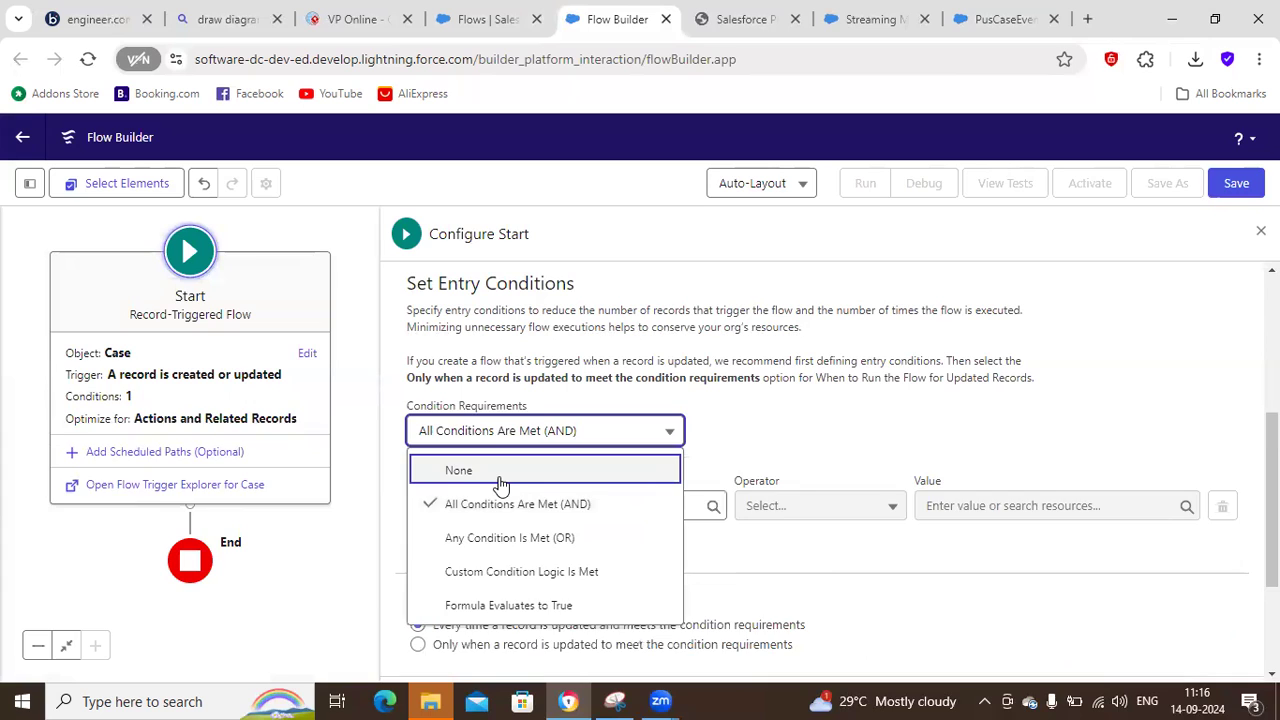
left_click(501, 475)
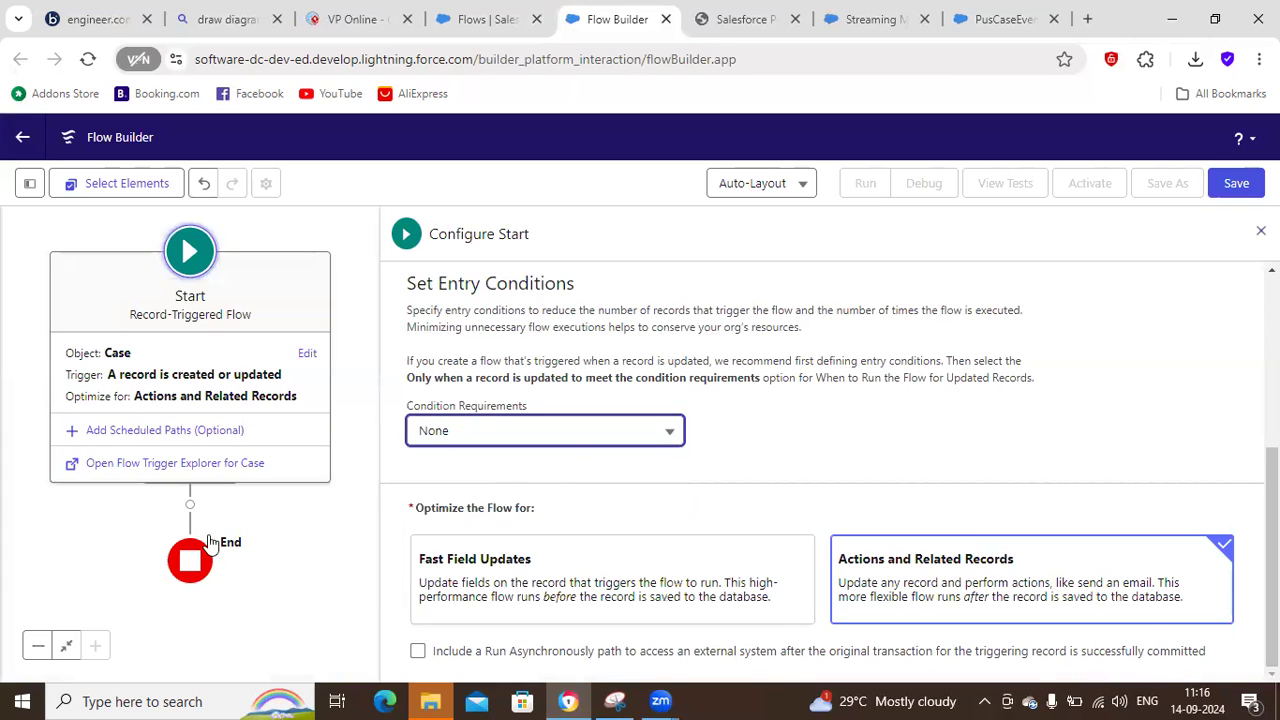
Add a Create Records element between the flow's Run Immediately path and its end.
left_click(190, 504)
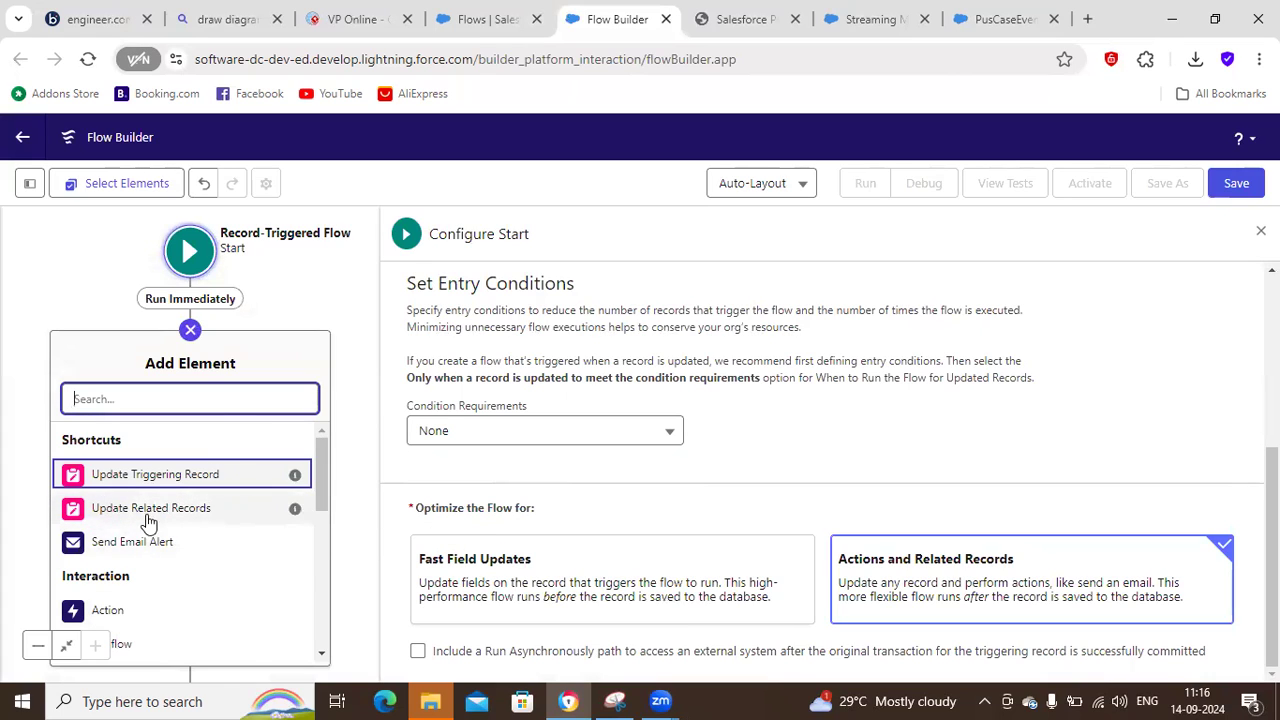
left_click_drag(322, 478, 305, 594)
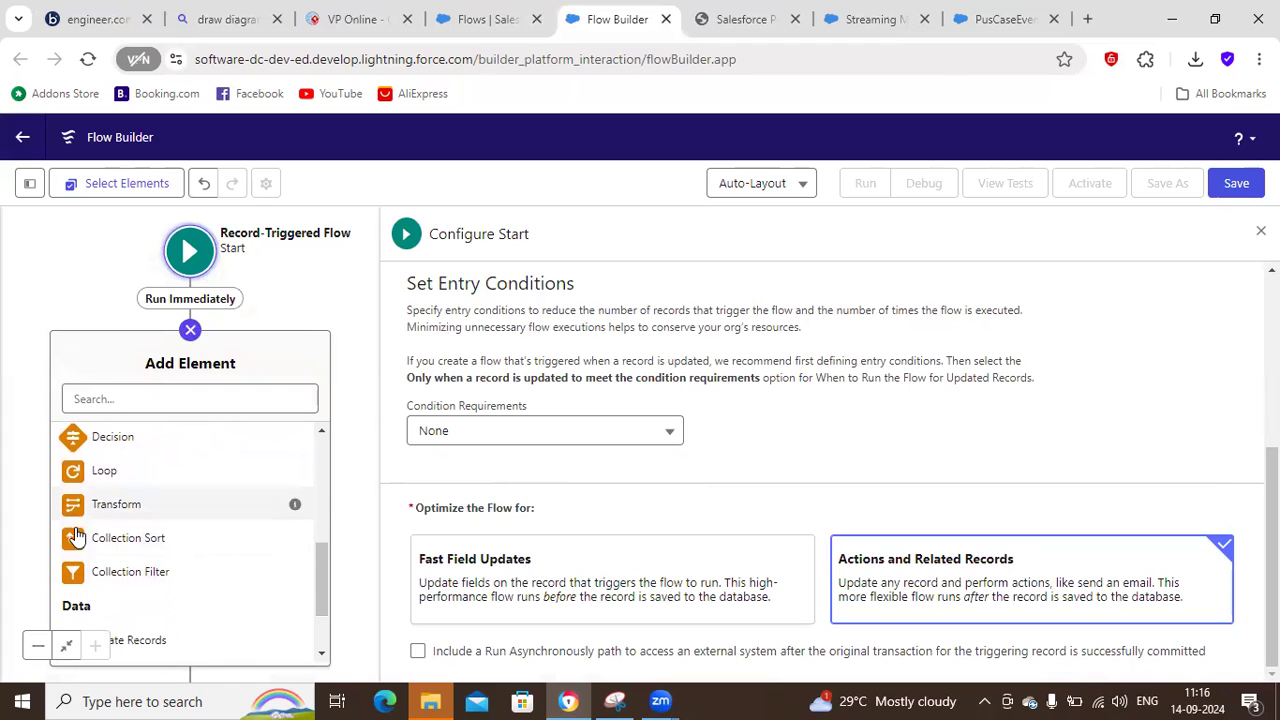
left_click_drag(325, 600, 315, 630)
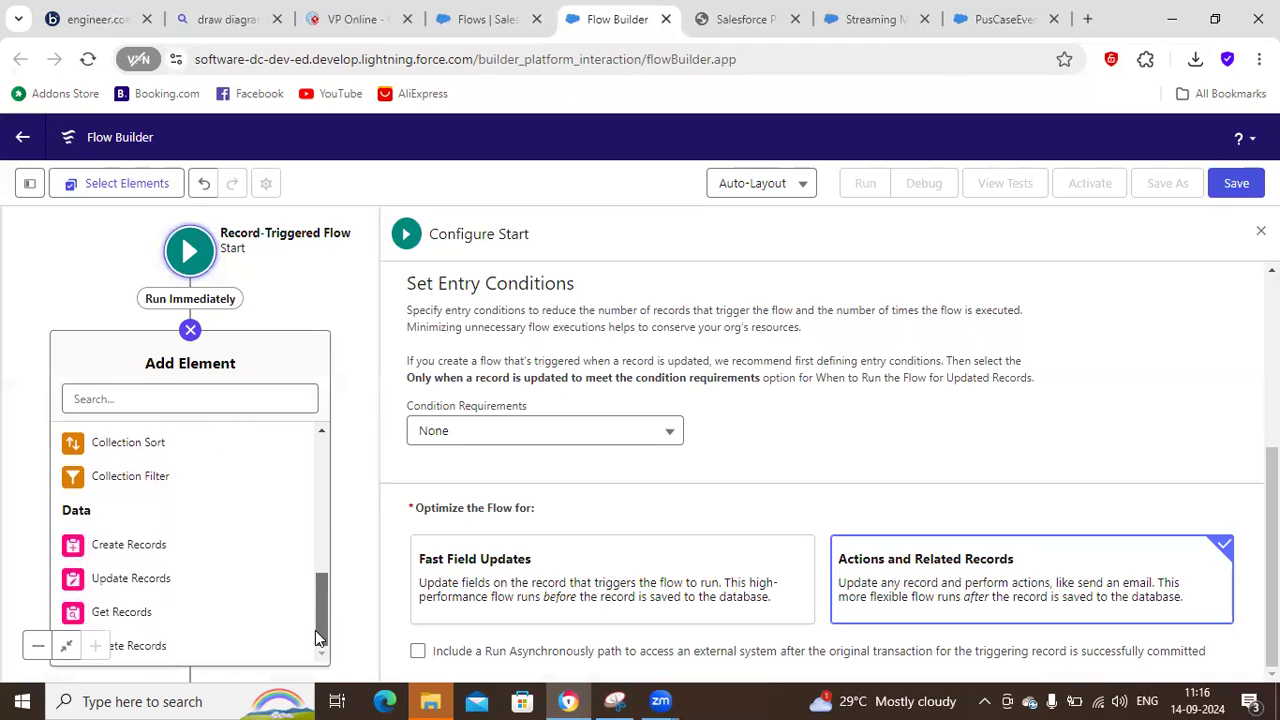
left_click(122, 558)
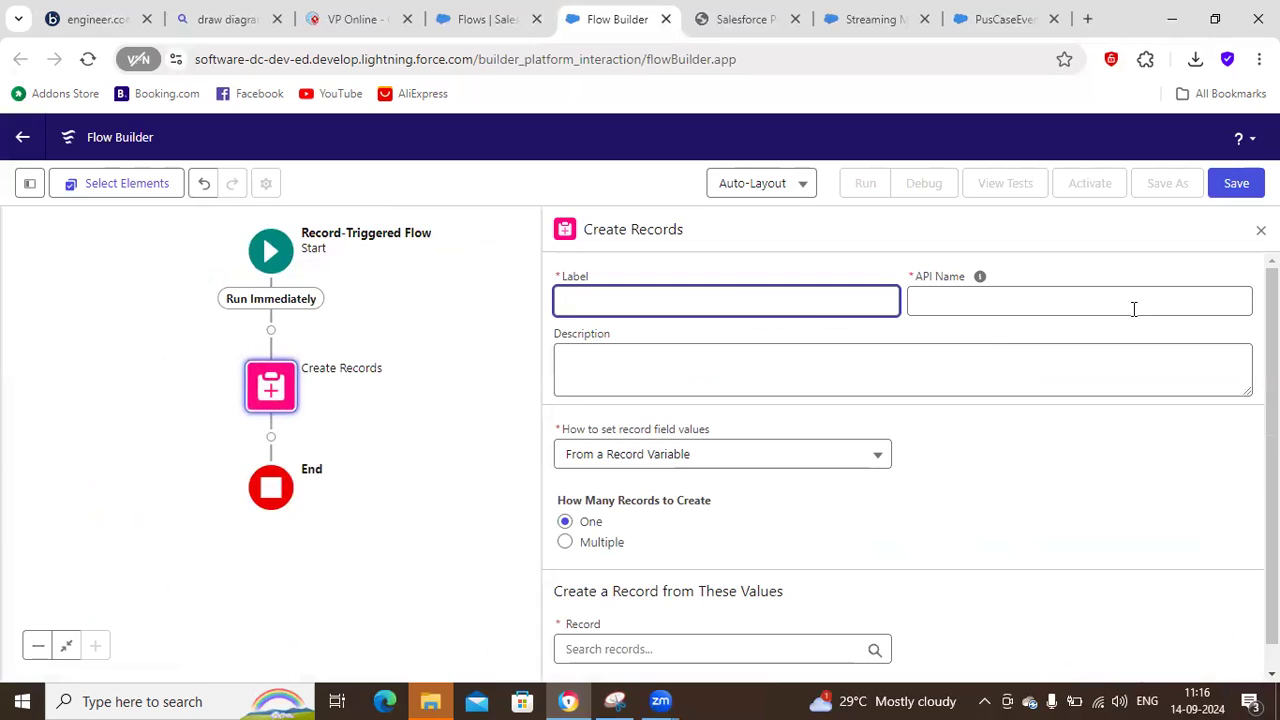
Choose to set the Create Records element's field values manually.
left_click(757, 452)
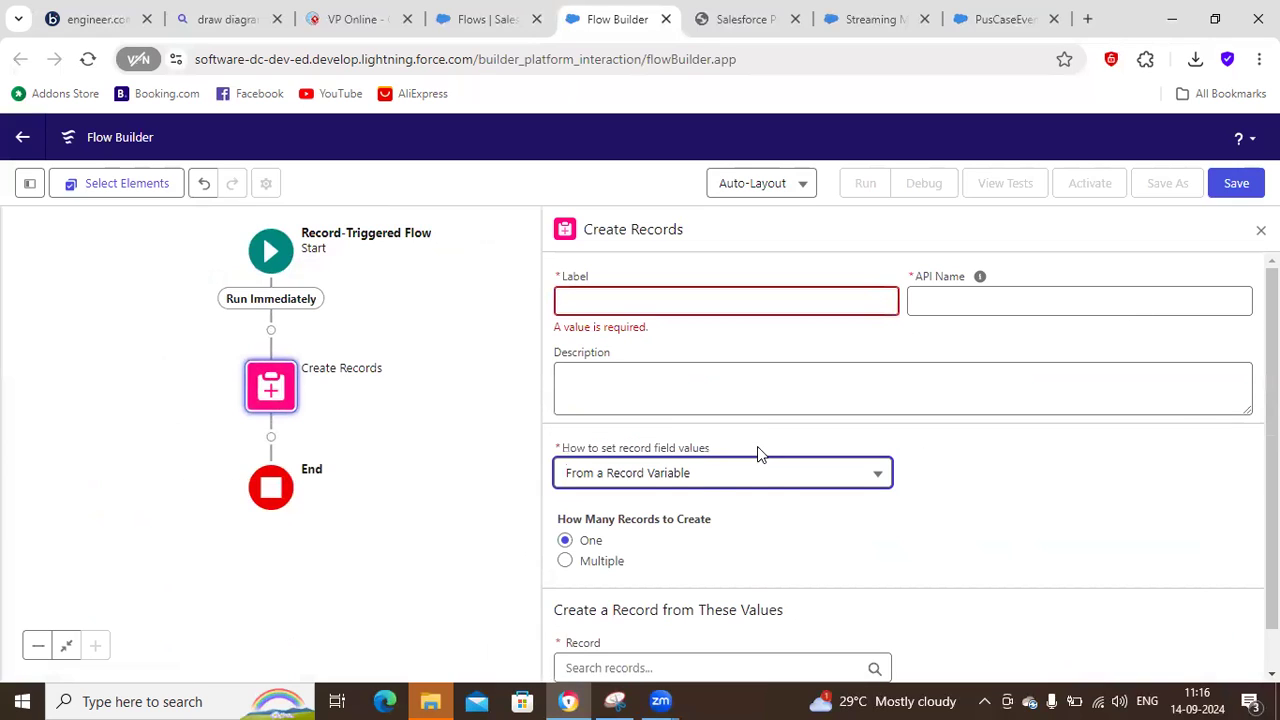
left_click(665, 475)
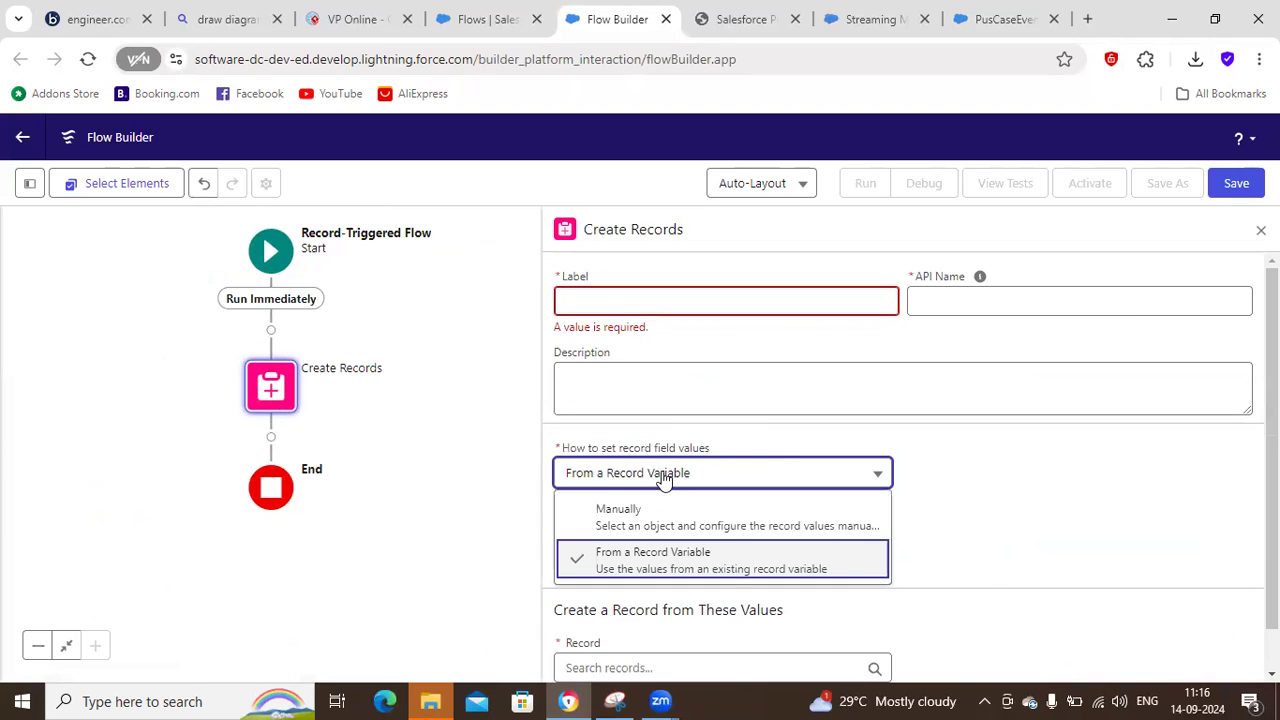
left_click(681, 531)
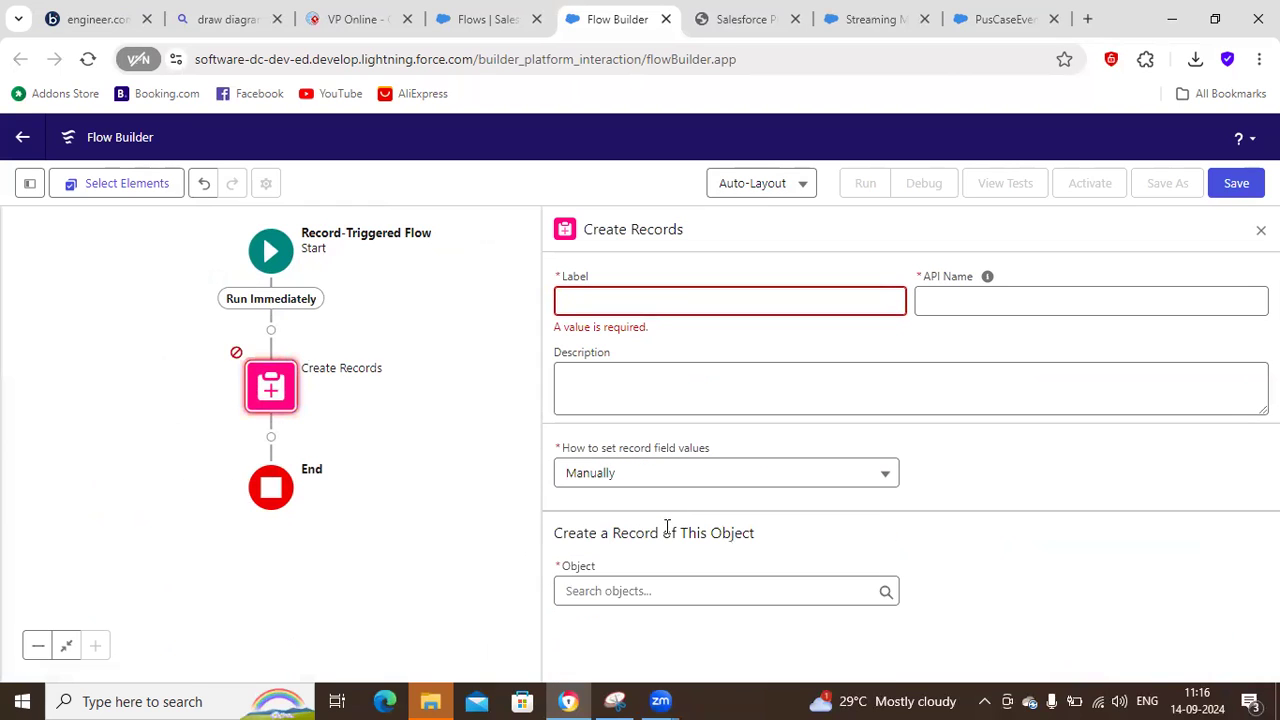
left_click(686, 483)
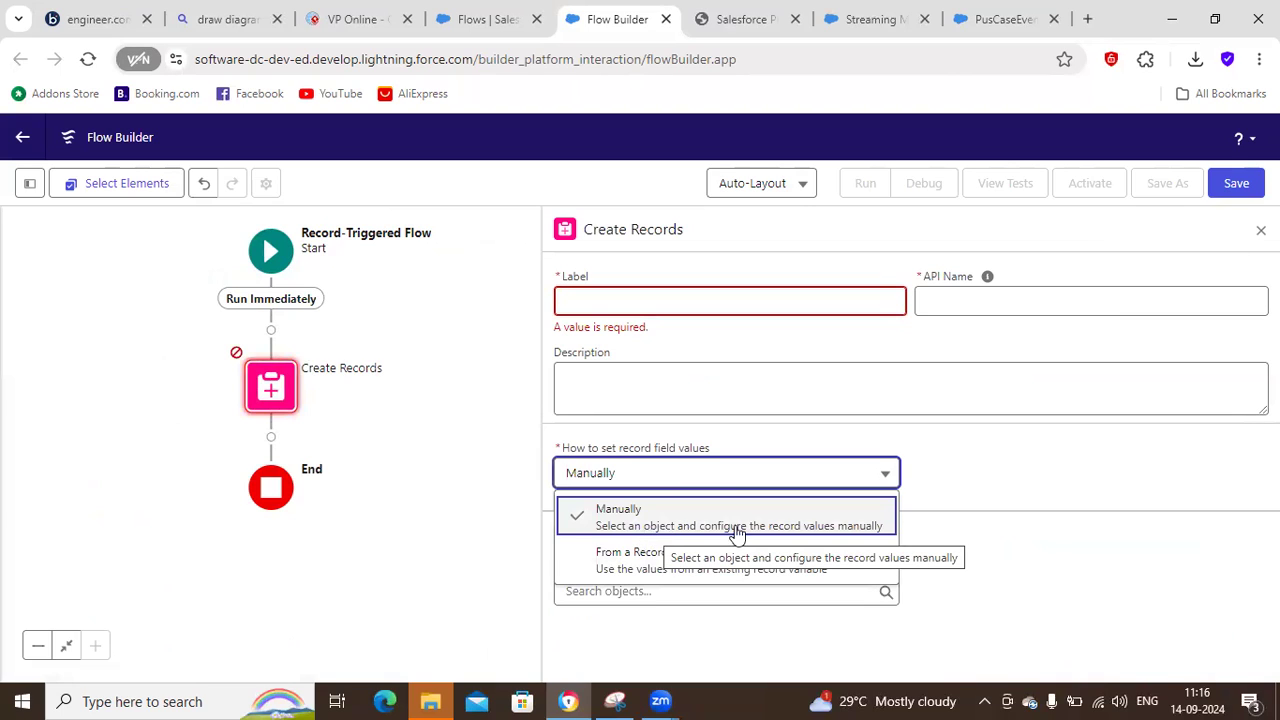
left_click(794, 528)
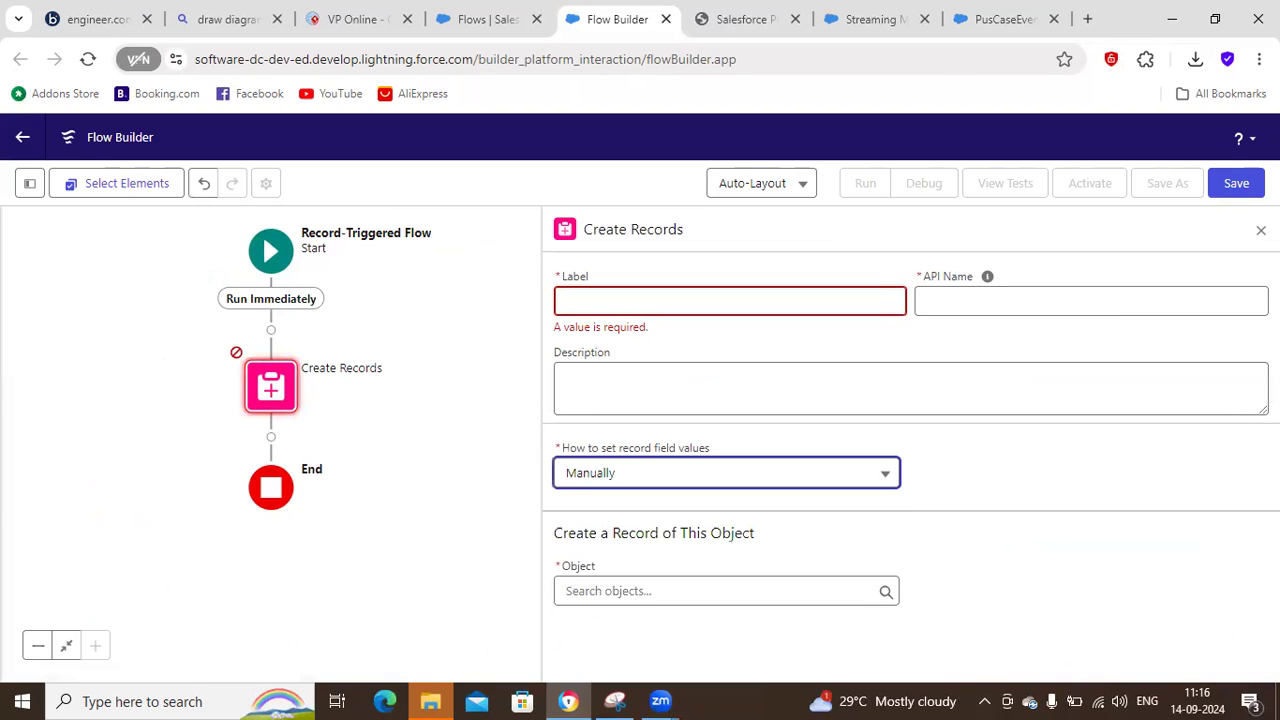
Search the objects for "caseE" and select the CaseEvent platform event as the record to create.
left_click(673, 599)
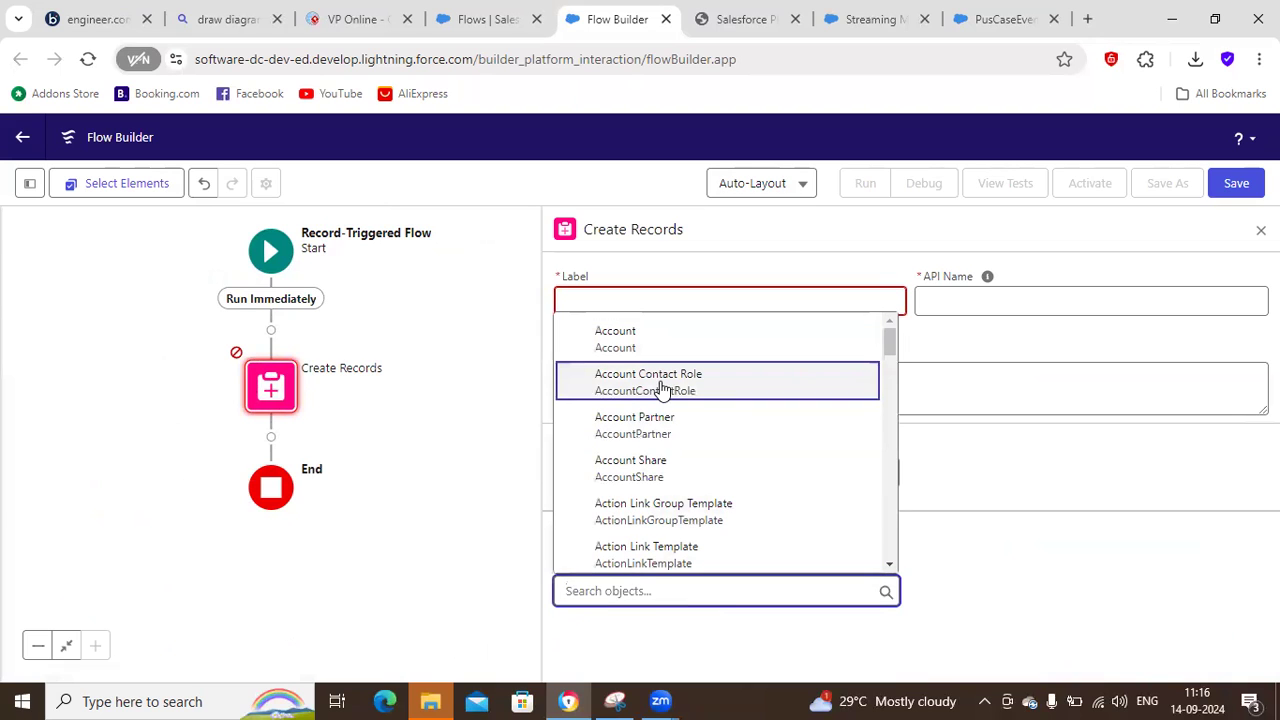
type("case")
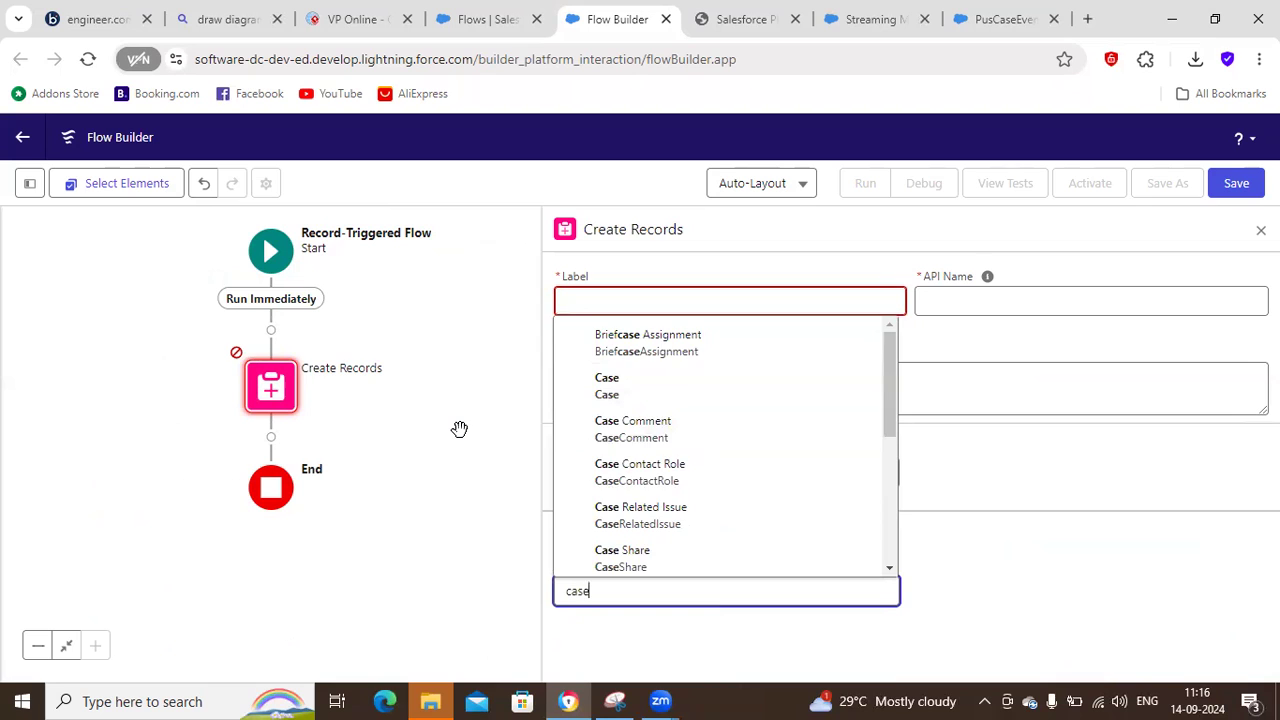
type("E")
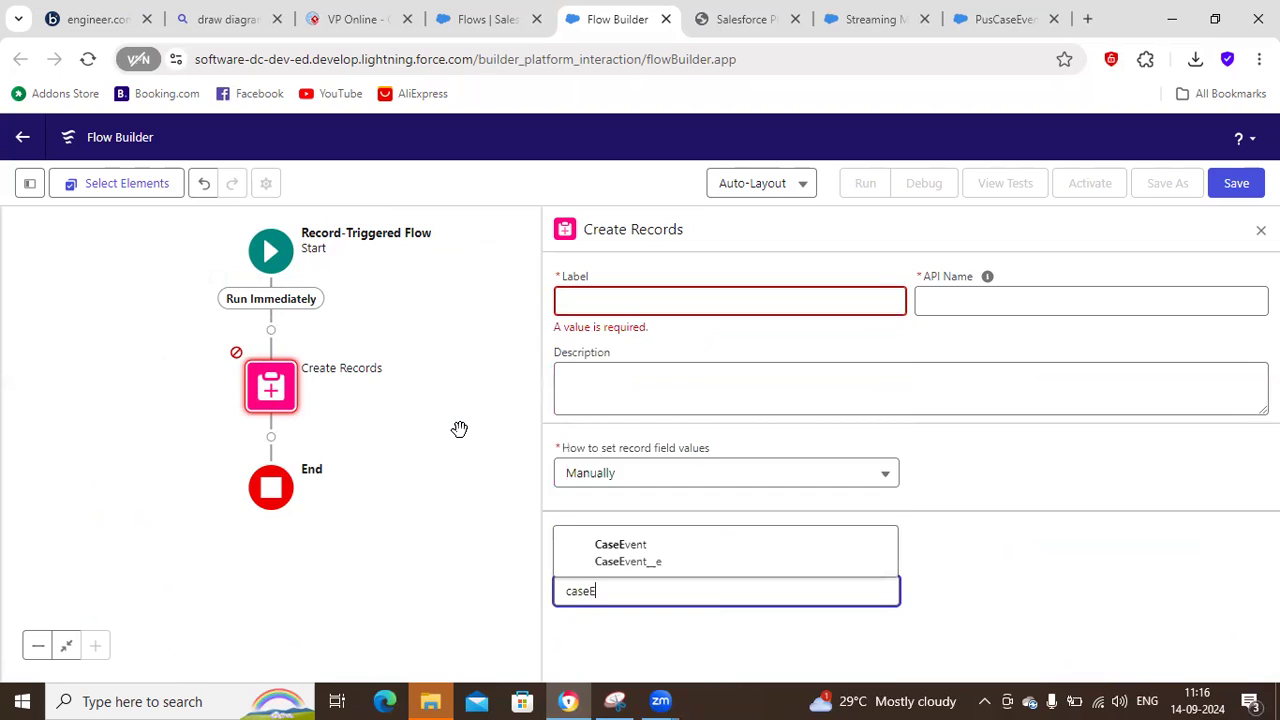
left_click(640, 570)
scroll(956, 615, "down", 2)
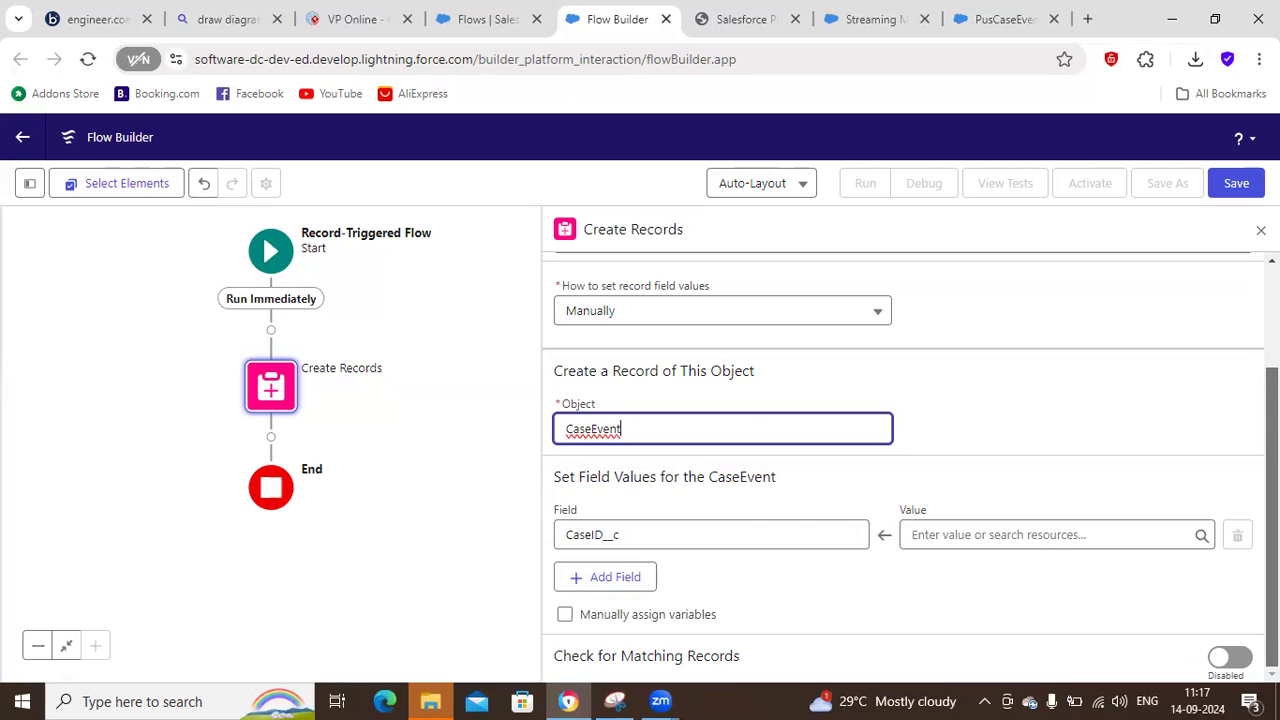
Try to assign the triggering $Record's Case ID as the value of the CaseID__c field.
left_click(780, 534)
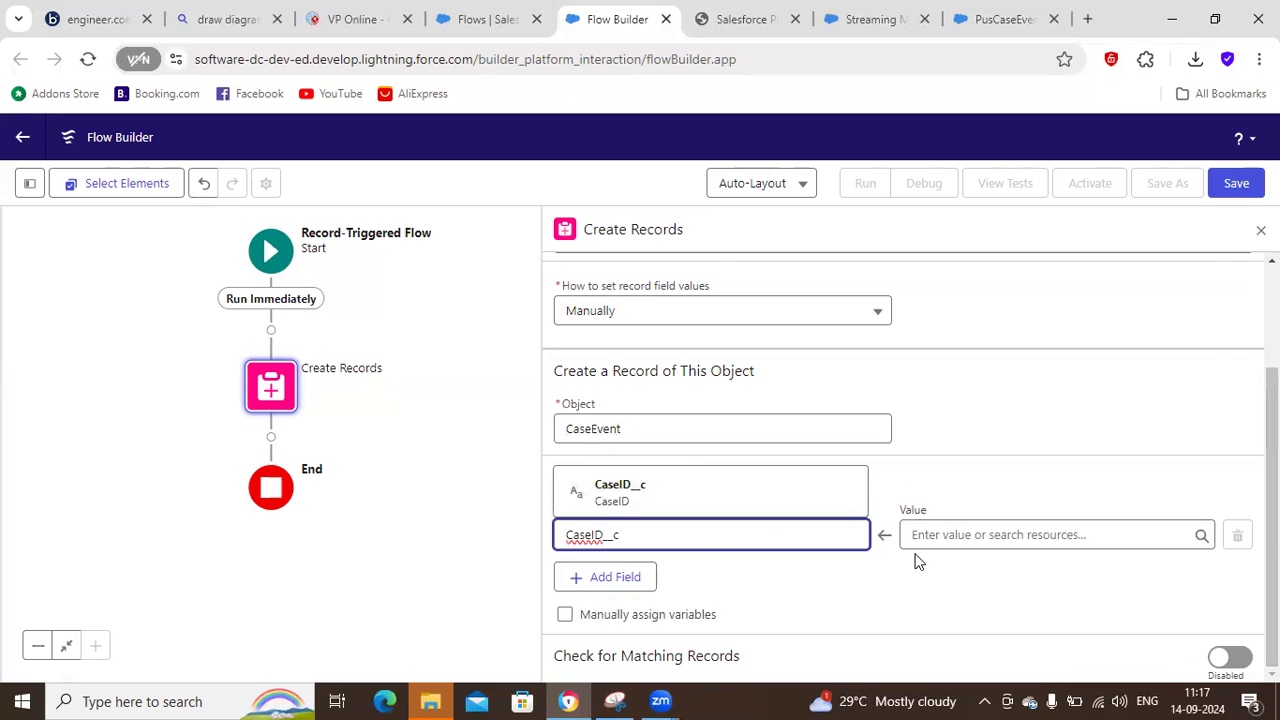
left_click(980, 536)
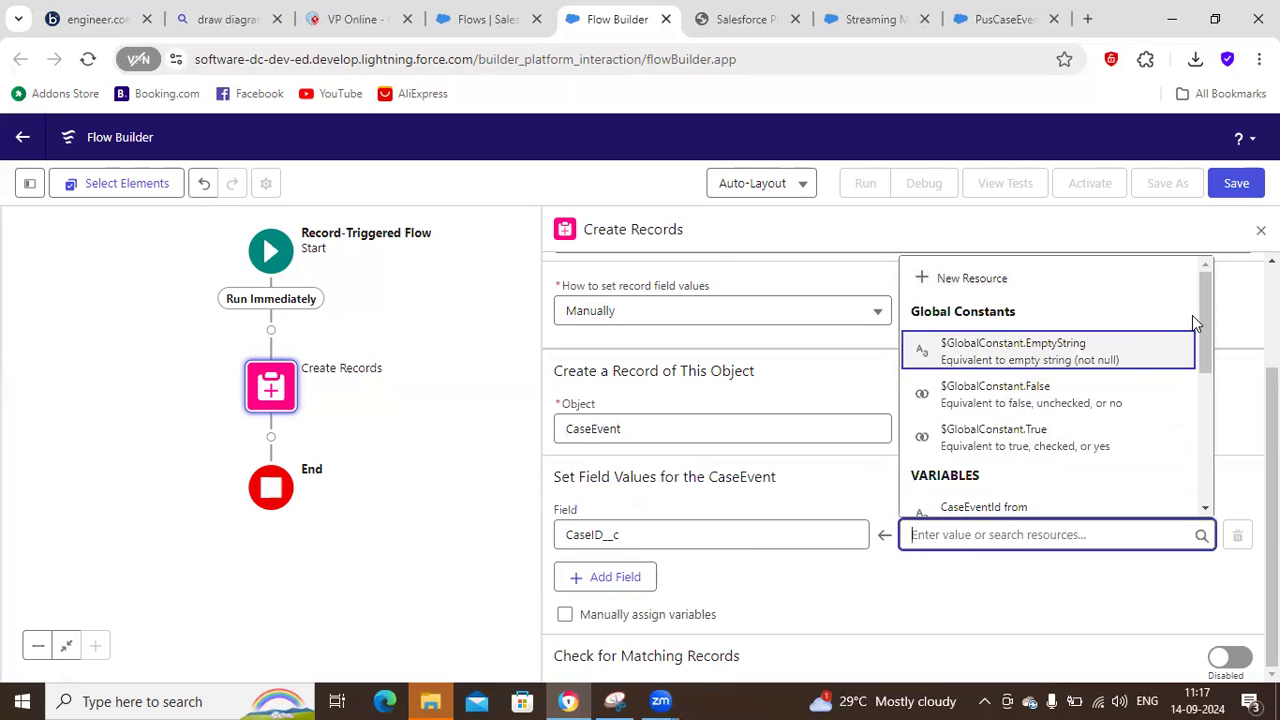
left_click_drag(1205, 317, 1198, 405)
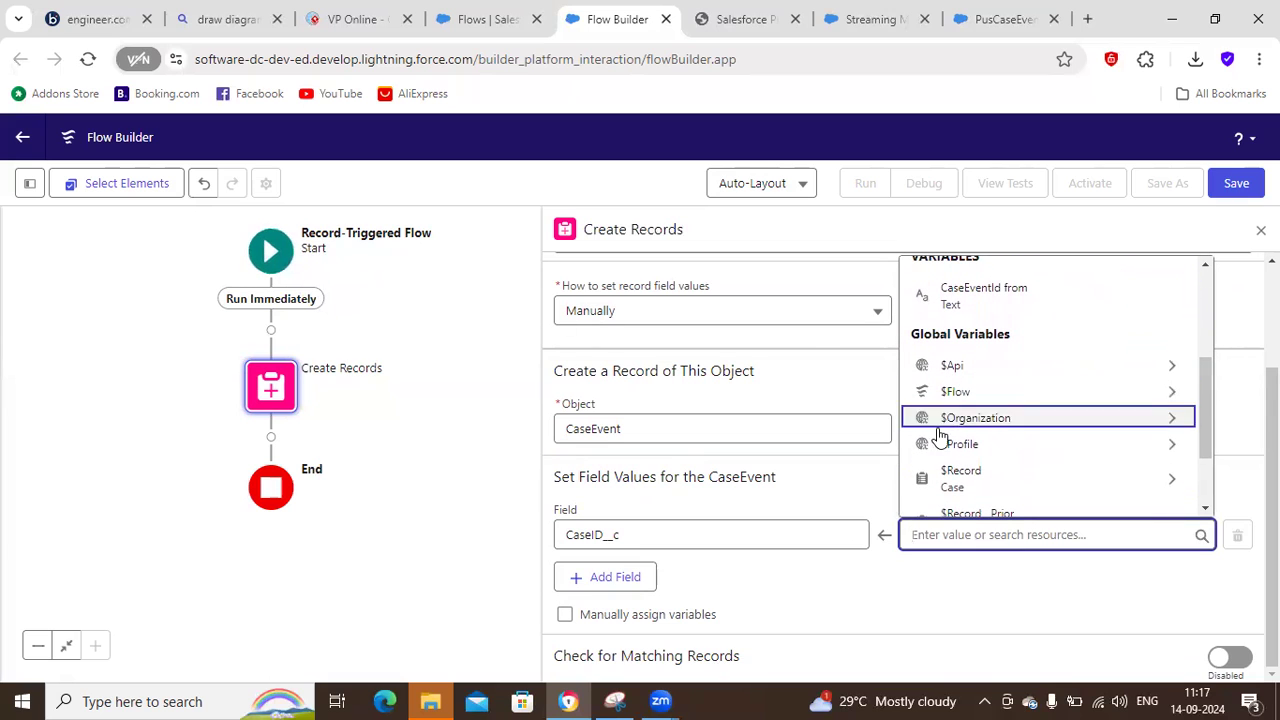
left_click(1157, 480)
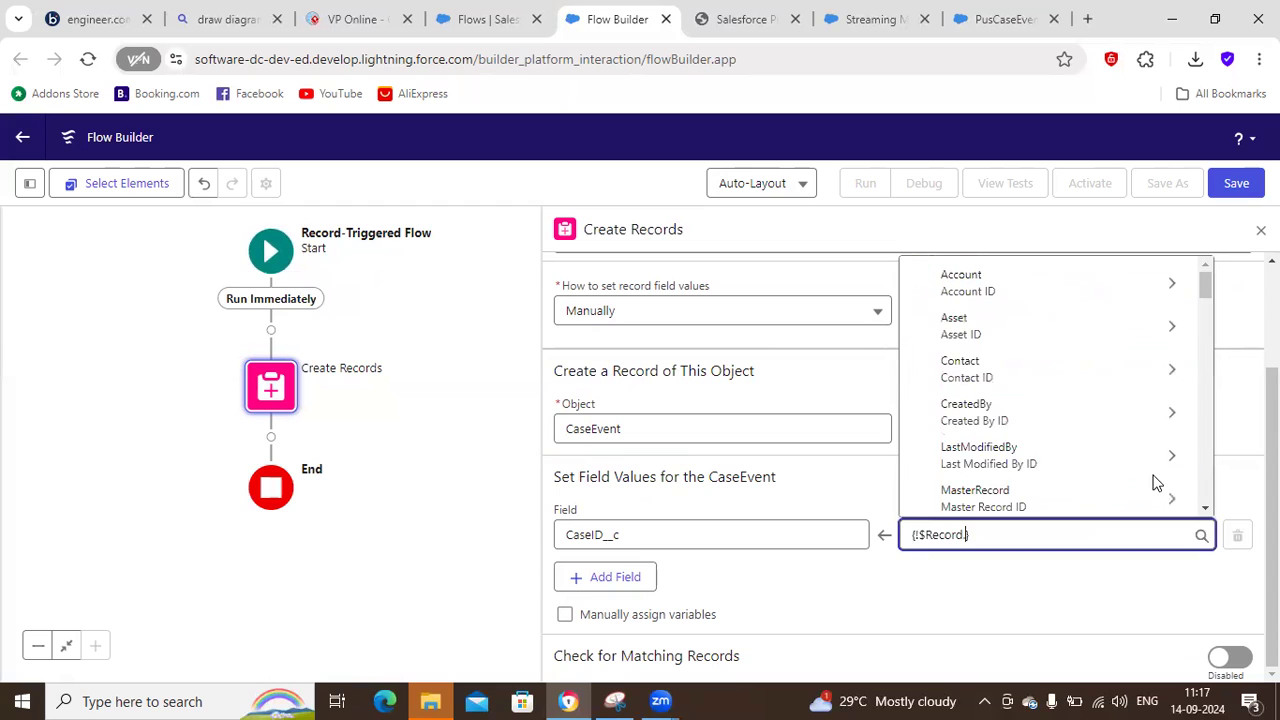
left_click_drag(1203, 298, 1175, 401)
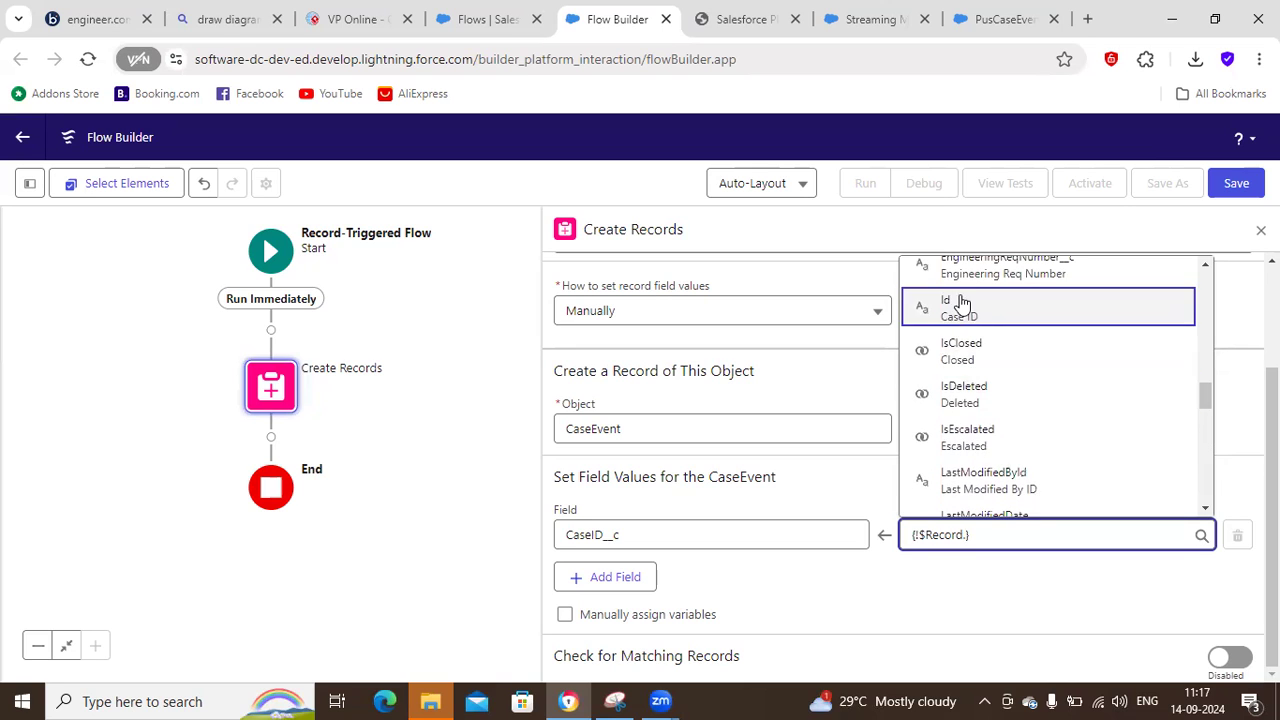
left_click(736, 589)
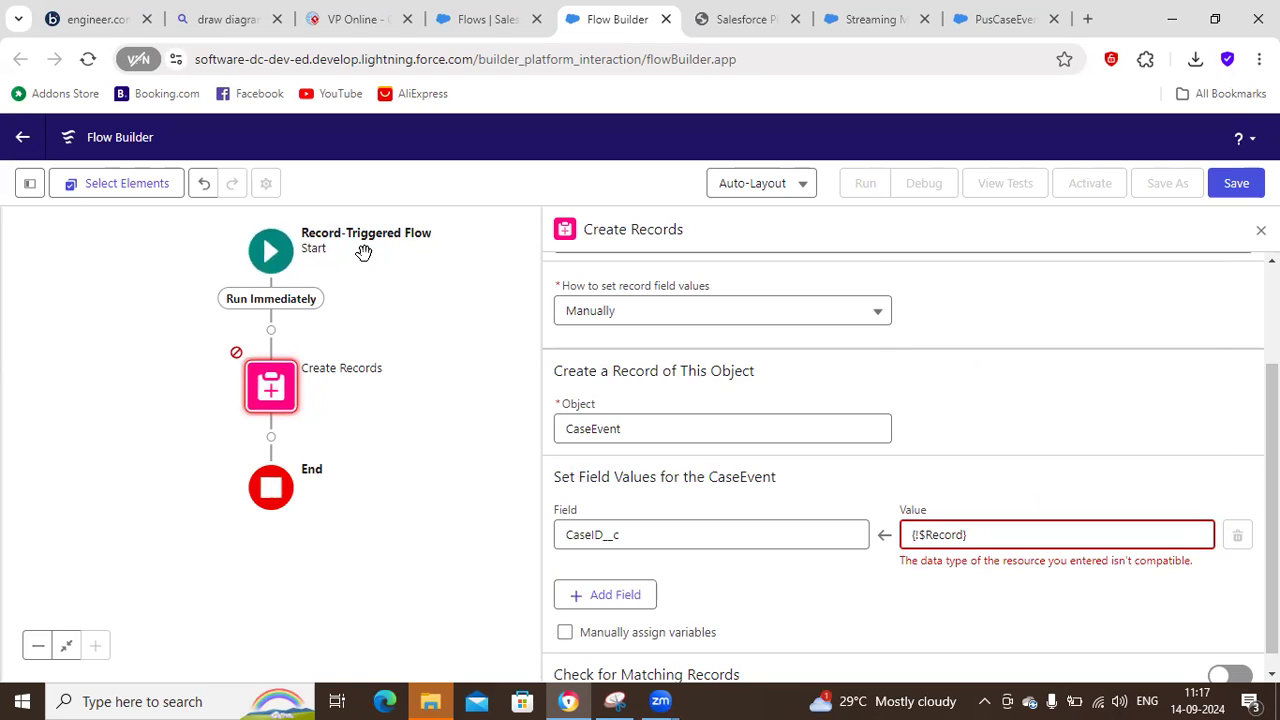
Close the new flow without saving its changes and return to the Flows page in Setup.
left_click(665, 19)
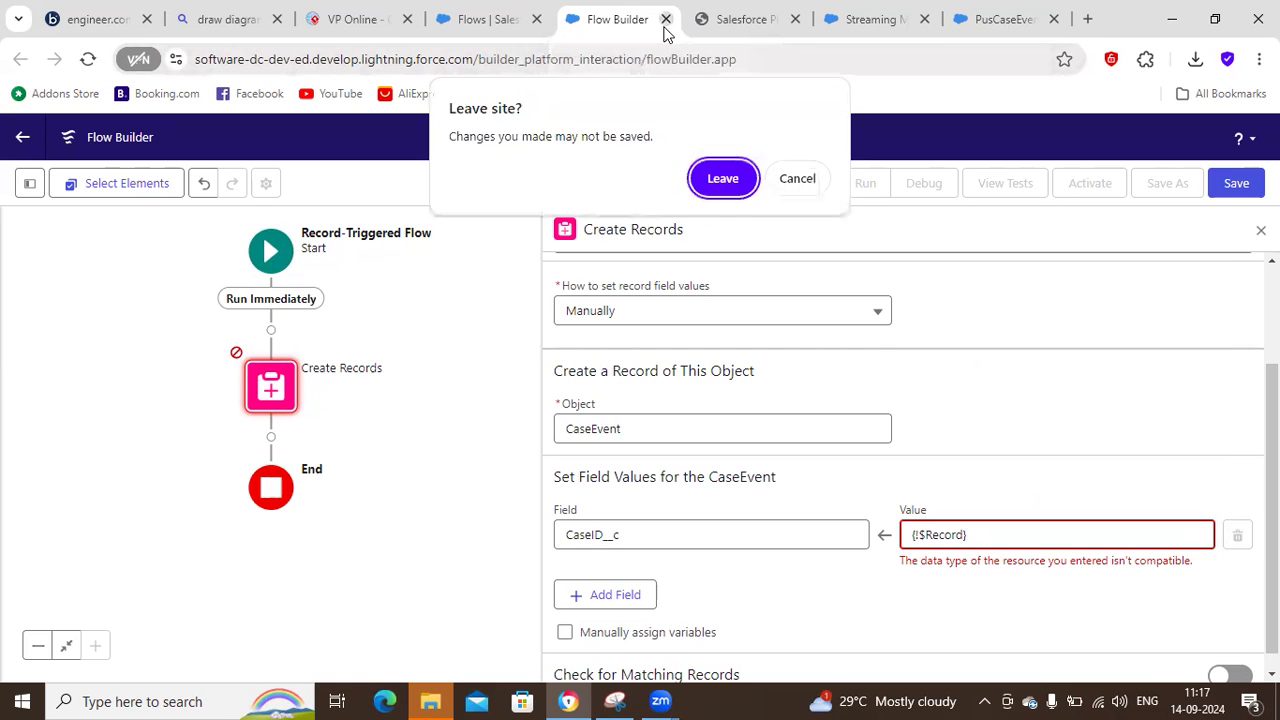
left_click(724, 179)
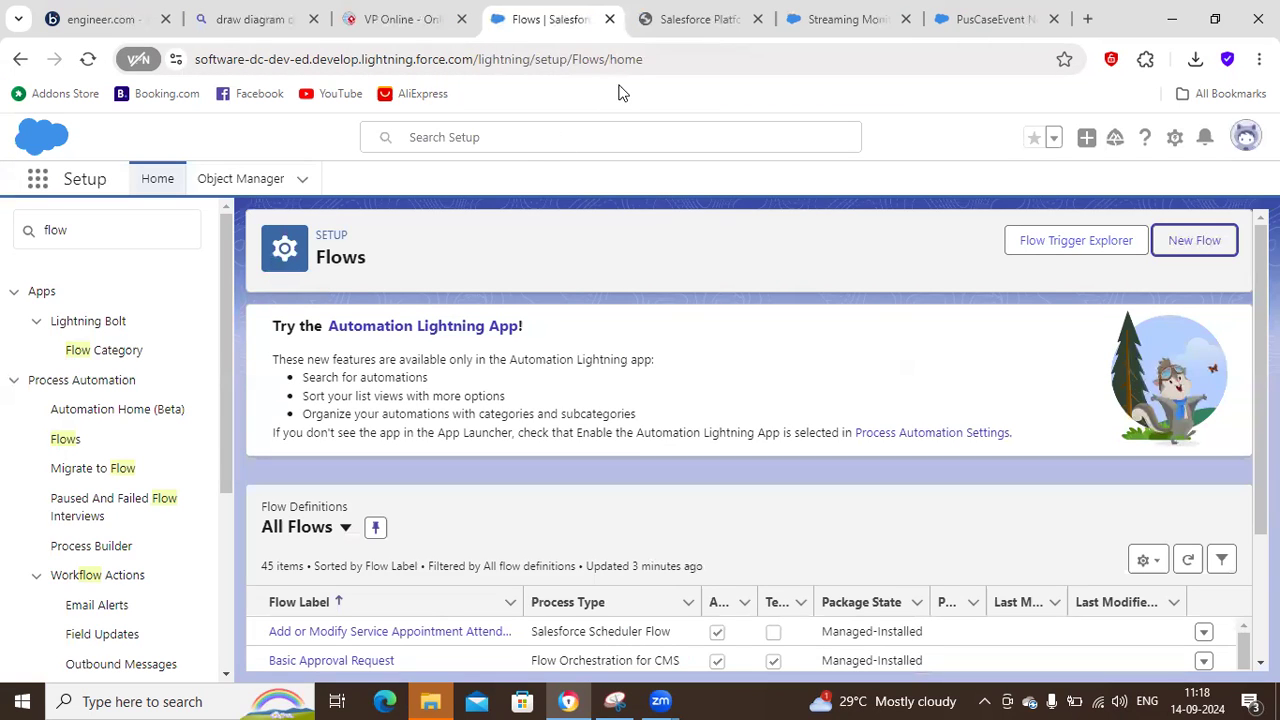
left_click(672, 32)
left_click(827, 28)
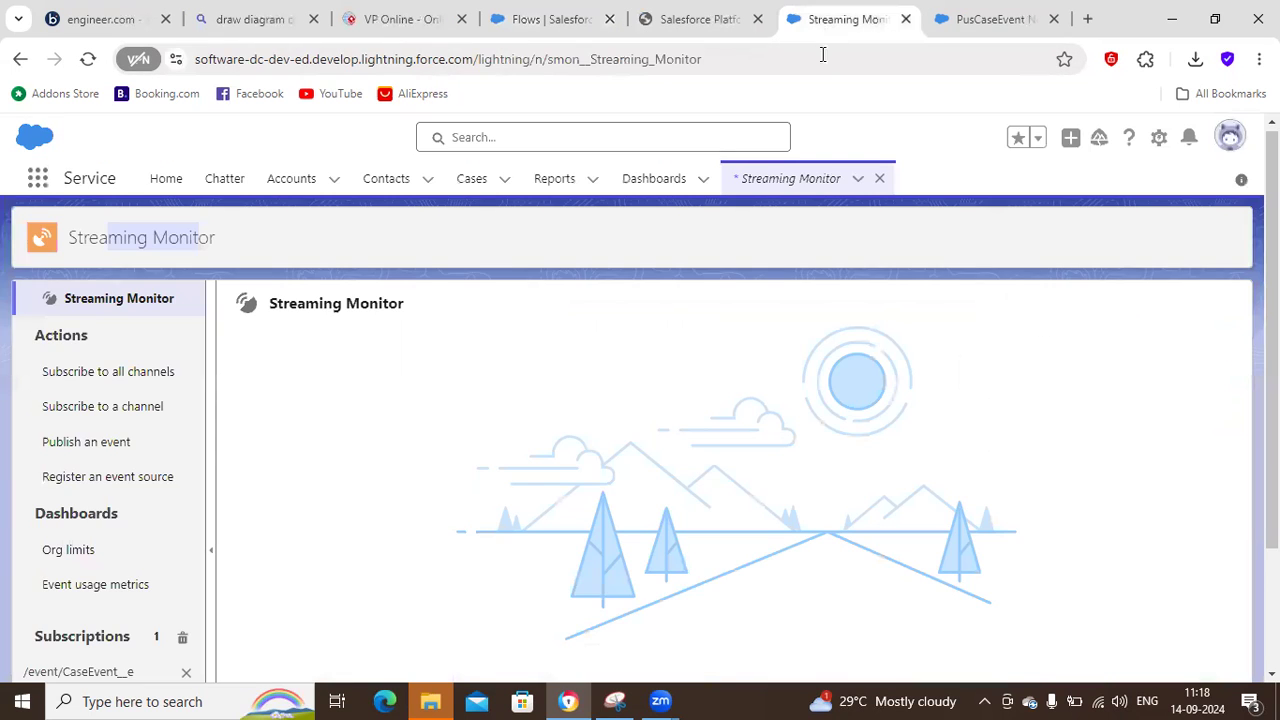
left_click(557, 34)
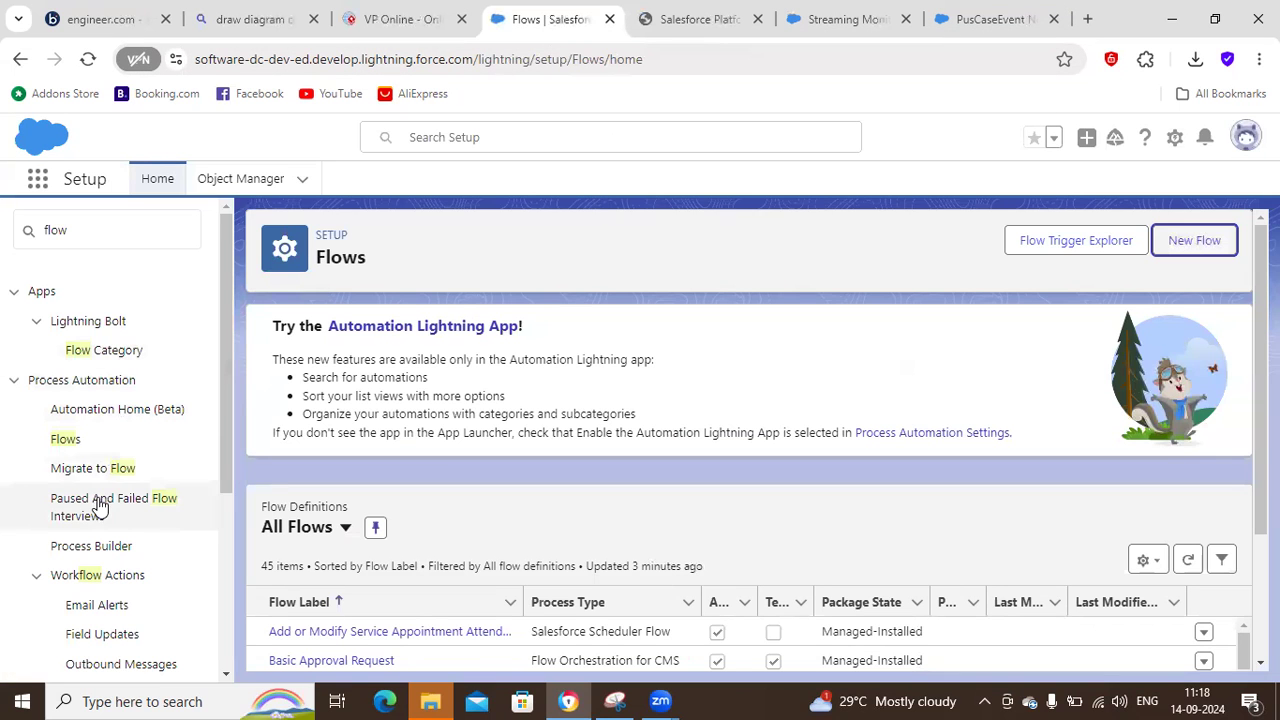
left_click(58, 440)
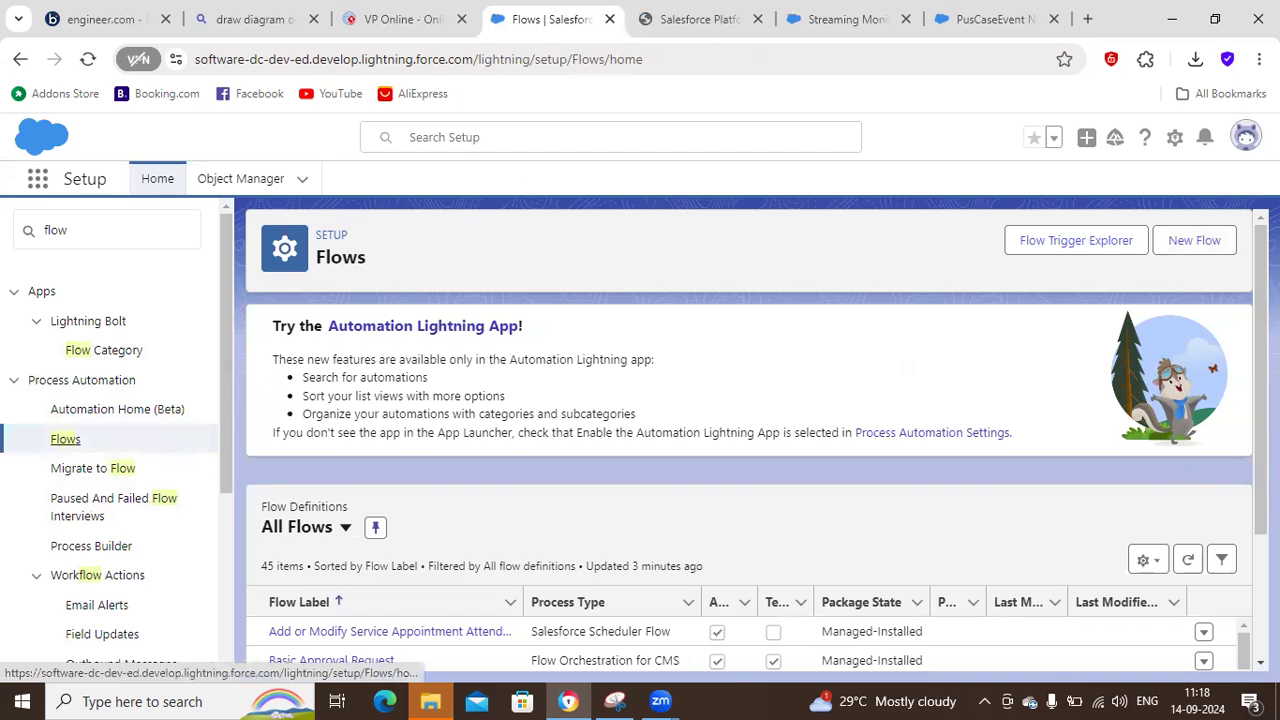
Show the filters of the All Flows list and keep the owner filter on all flow definitions.
scroll(700, 500, "down", 3)
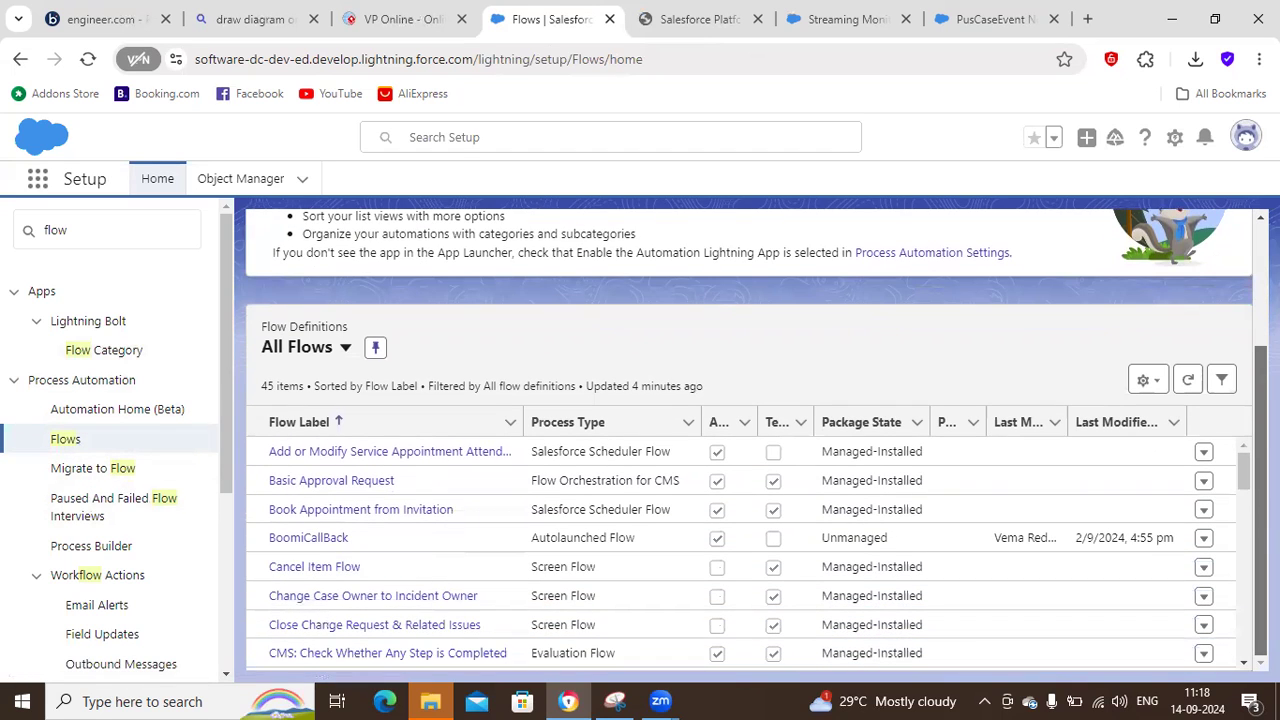
left_click(1222, 380)
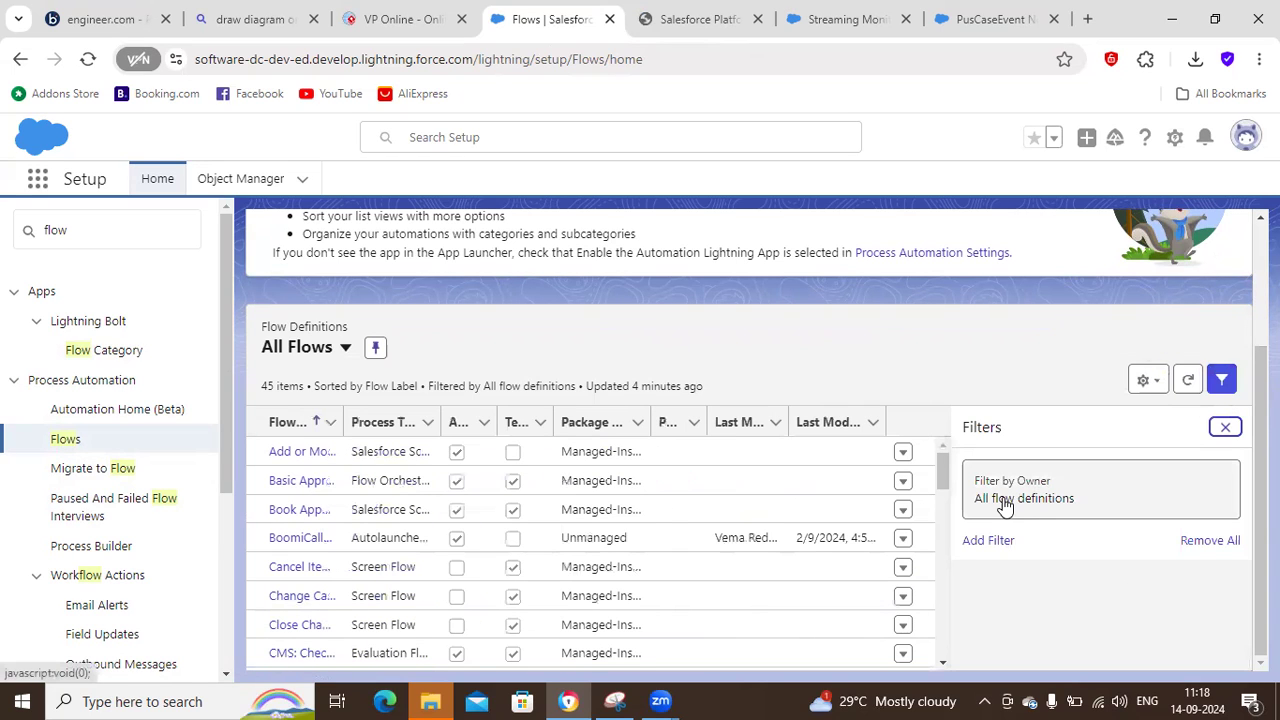
left_click(1054, 494)
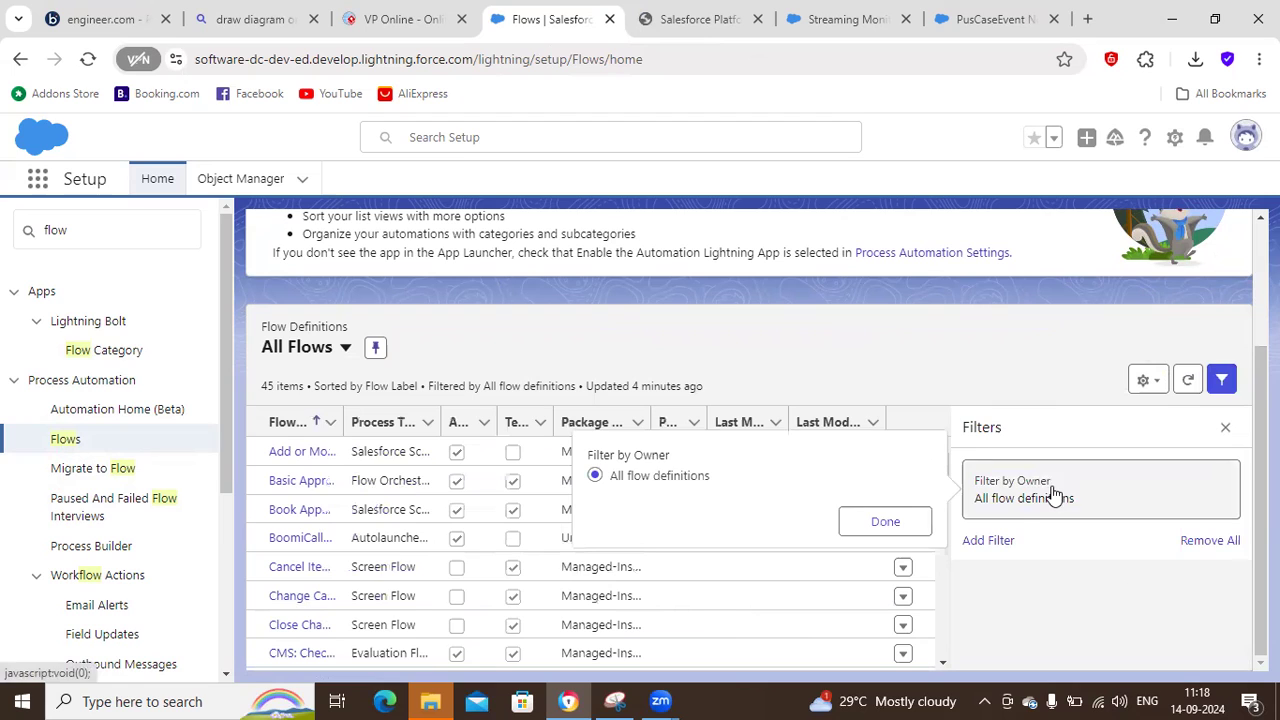
left_click(880, 521)
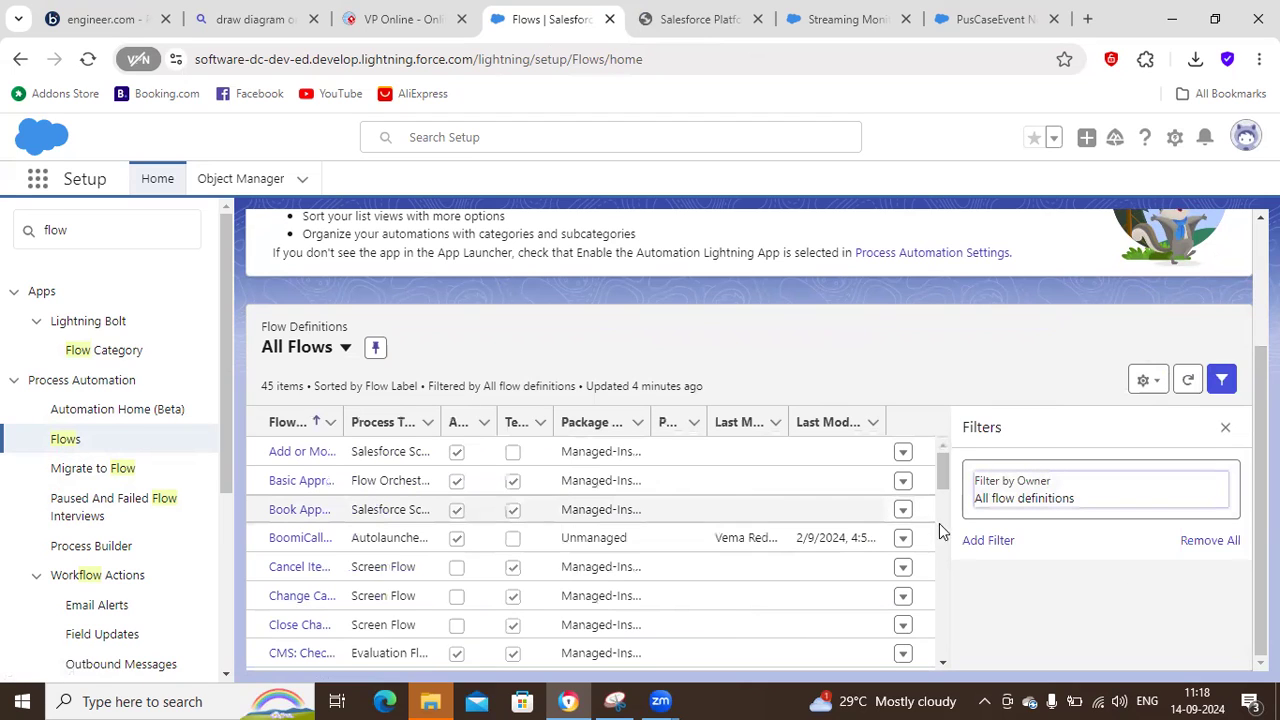
Add a filter to the All Flows list for Flow API Name contains "Case" and save it.
left_click(996, 542)
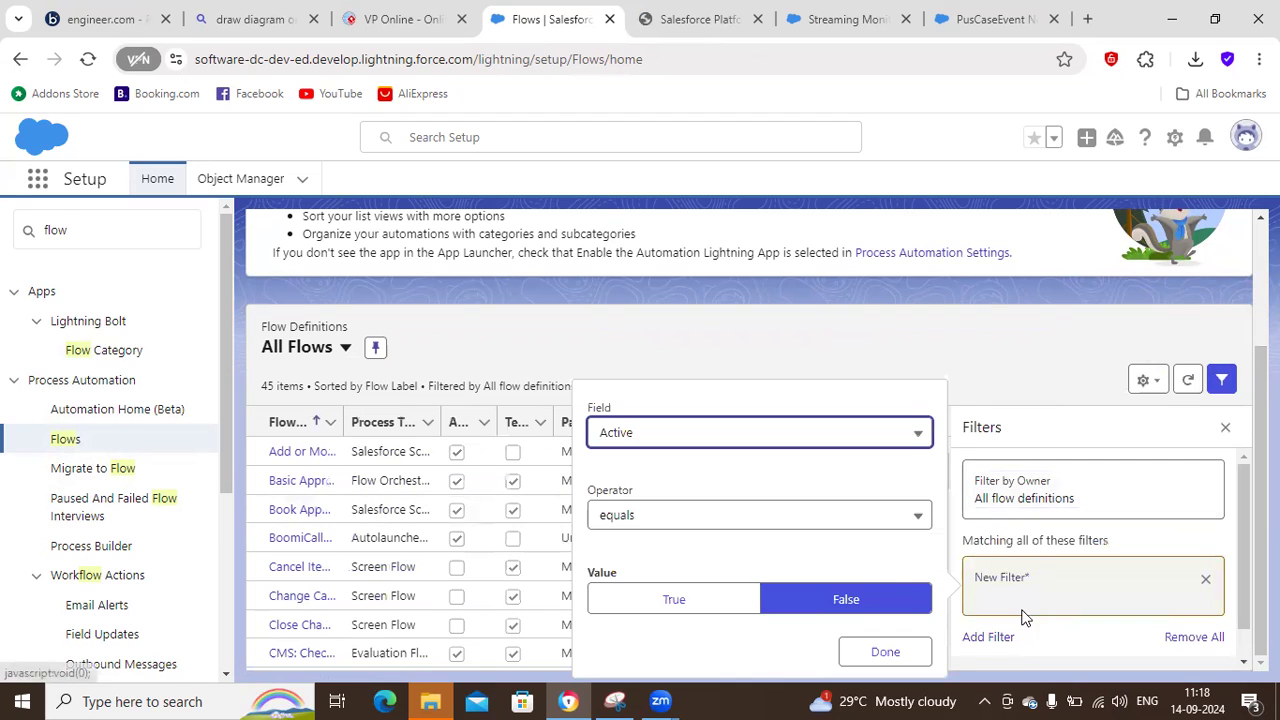
left_click(664, 438)
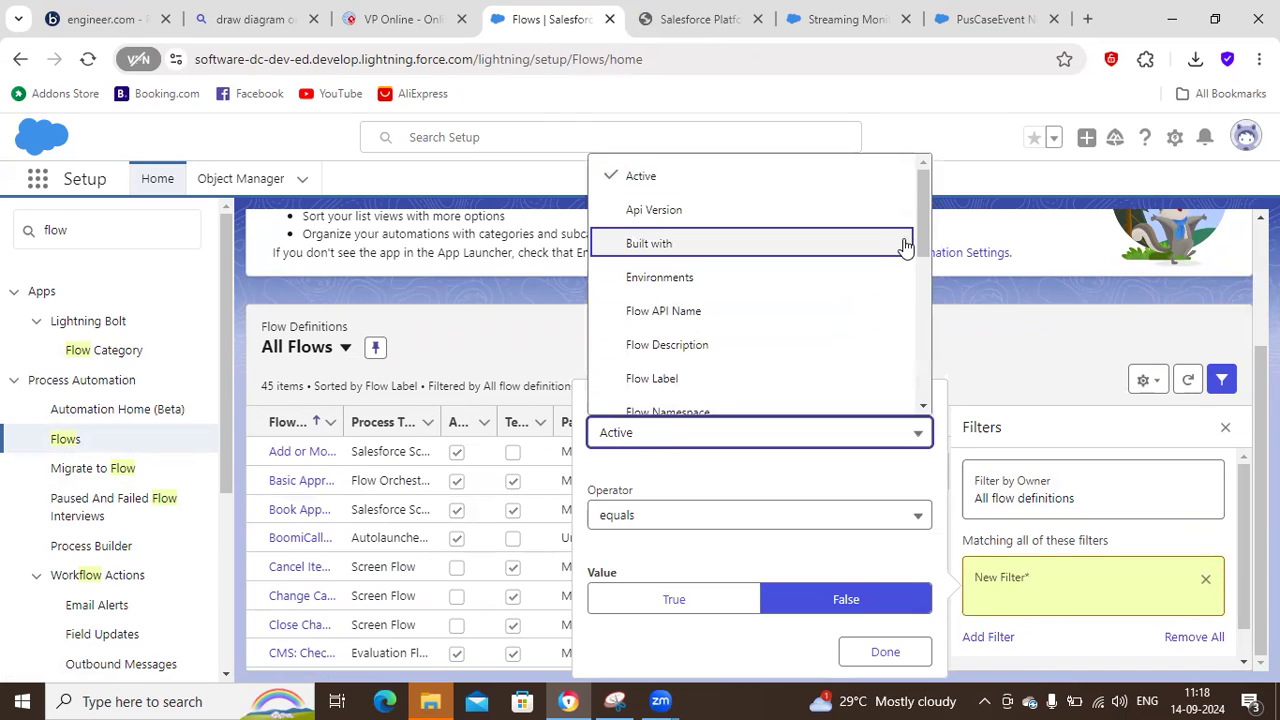
left_click(744, 313)
left_click(643, 595)
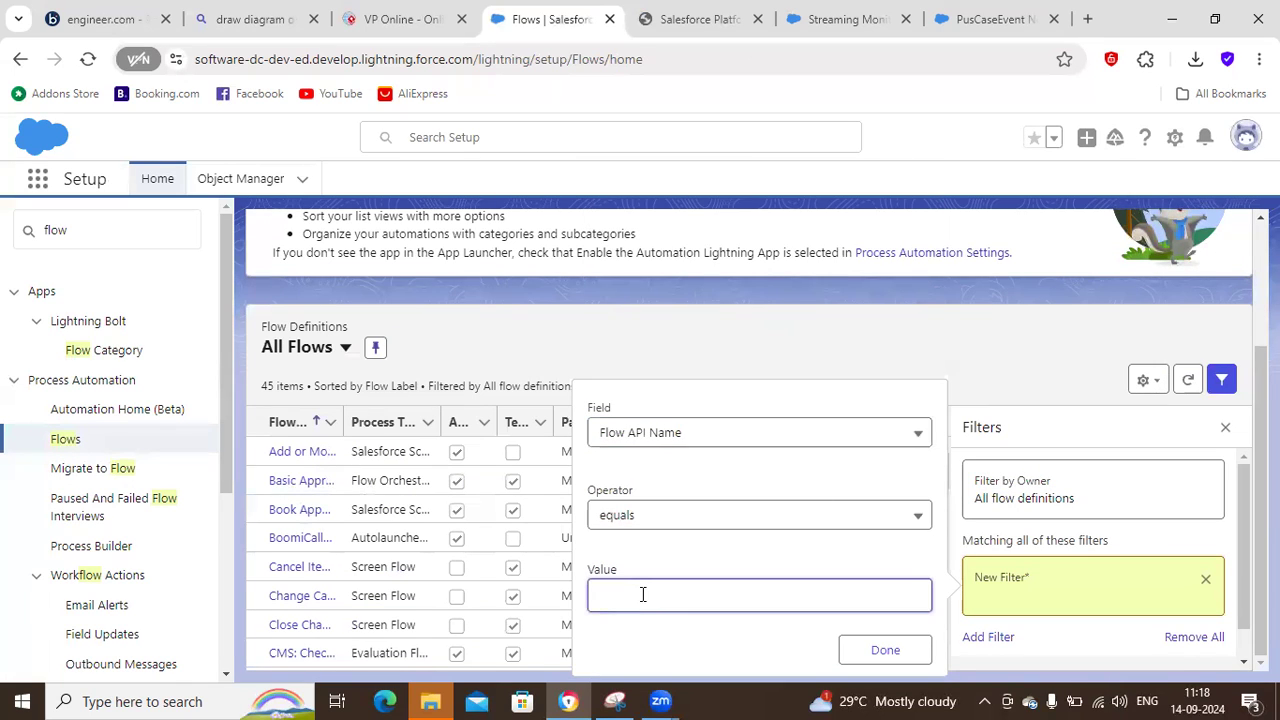
type("Case")
left_click(690, 526)
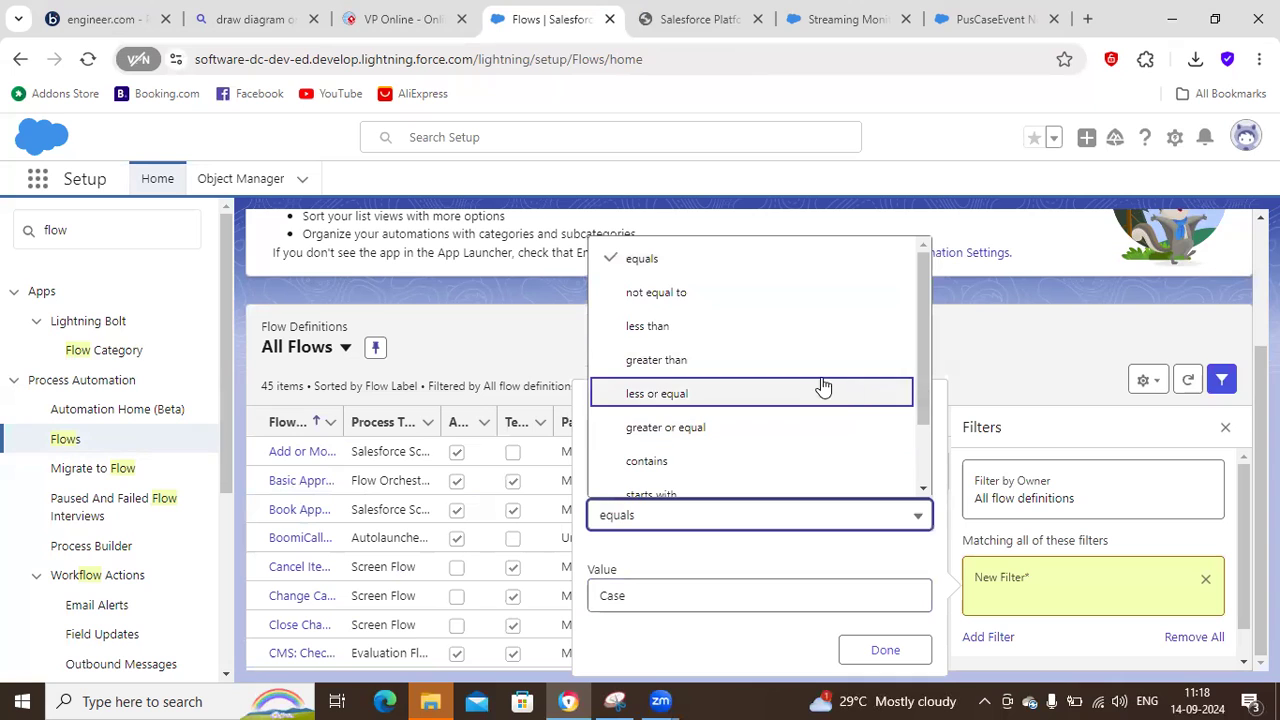
left_click(810, 461)
left_click(874, 652)
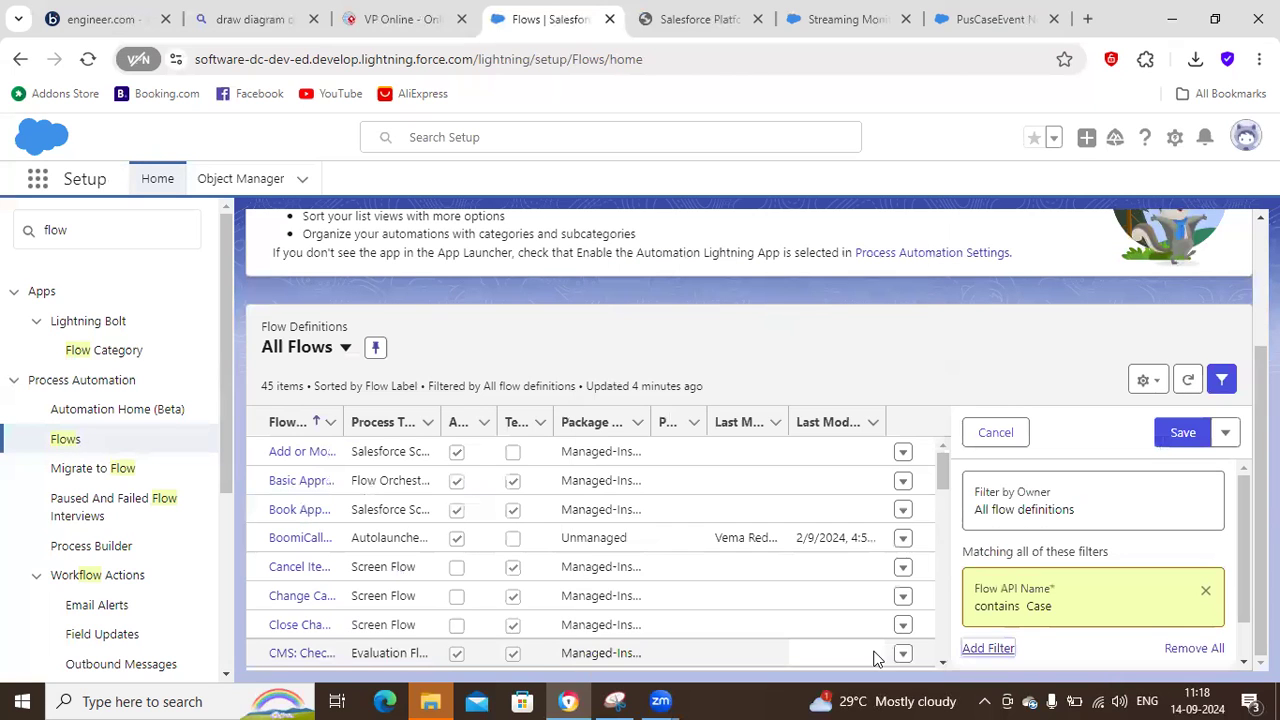
left_click(1184, 434)
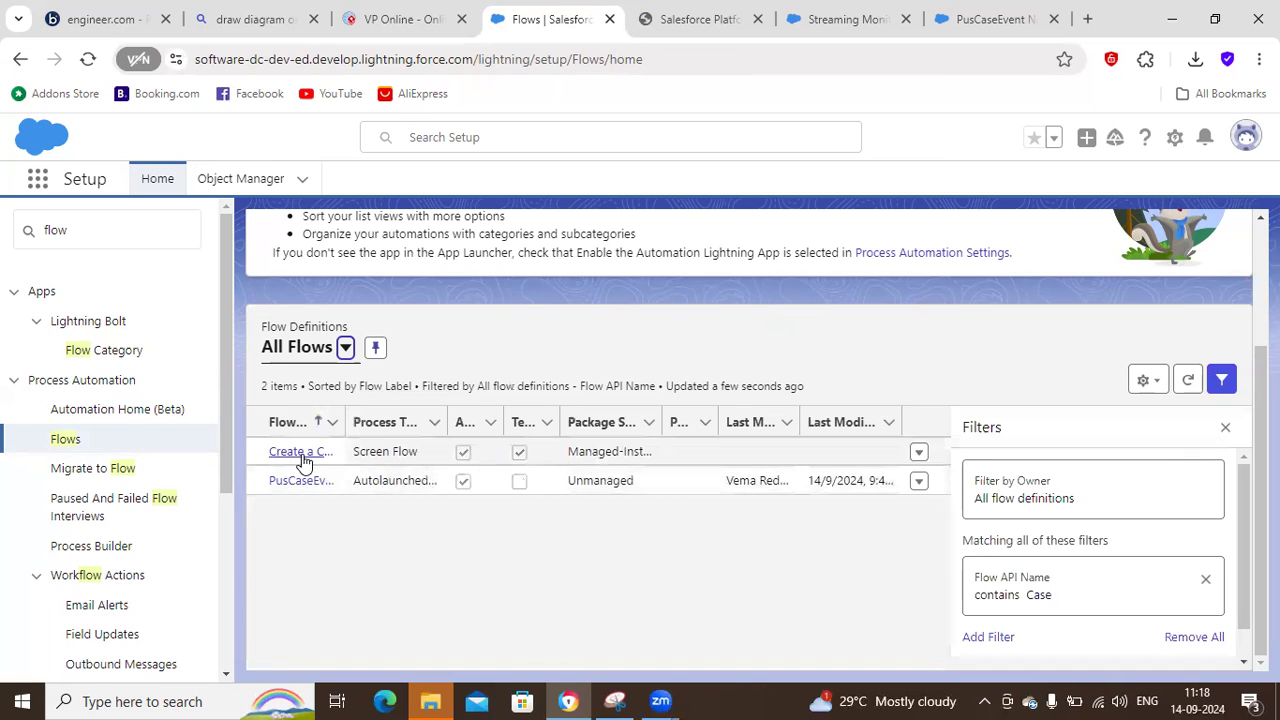
Open the PusCaseEvent Notifications flow and examine the object and field values of its CaseEvent Create Records element.
left_click_drag(346, 422, 478, 422)
left_click(316, 484)
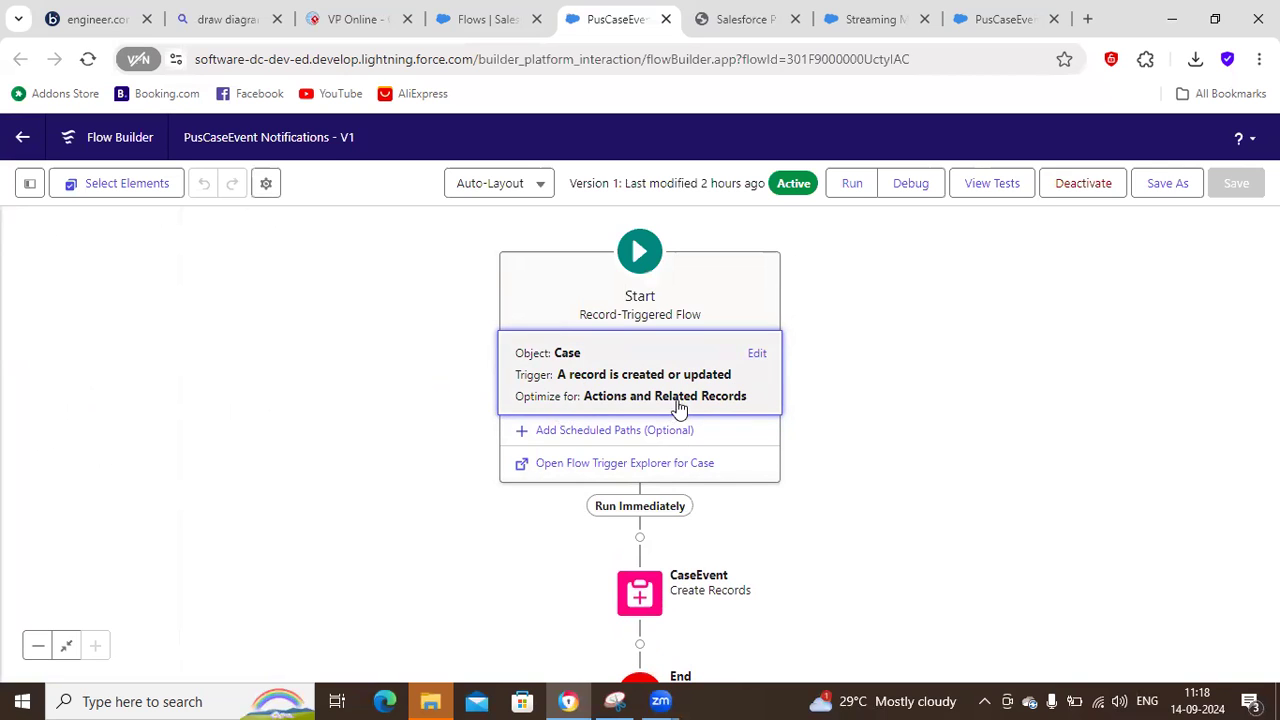
left_click(905, 511)
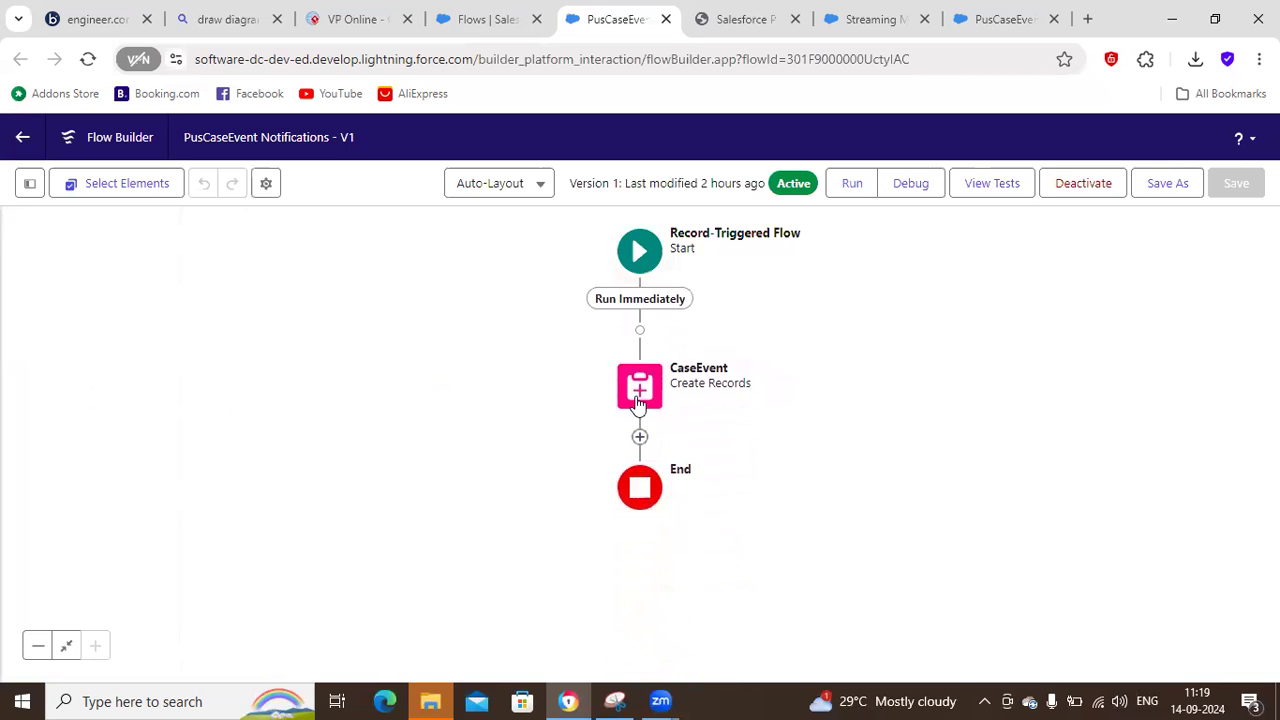
left_click(640, 395)
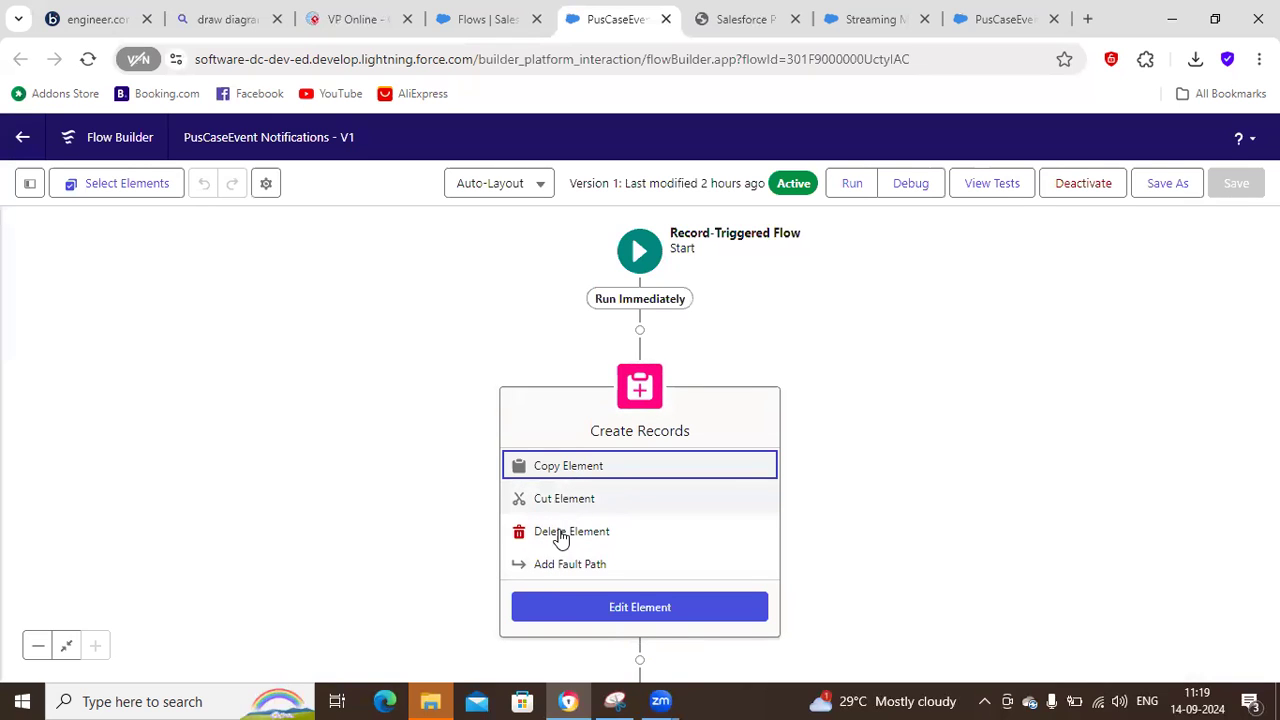
left_click(640, 609)
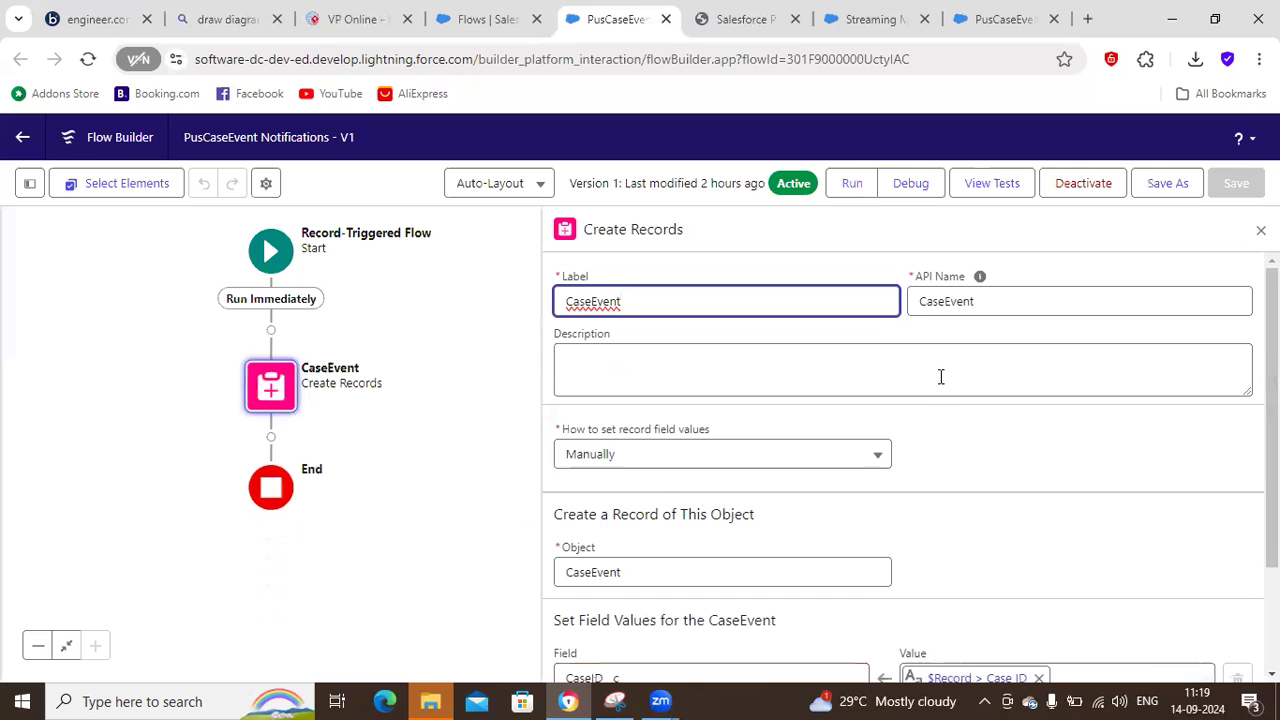
scroll(760, 480, "down", 3)
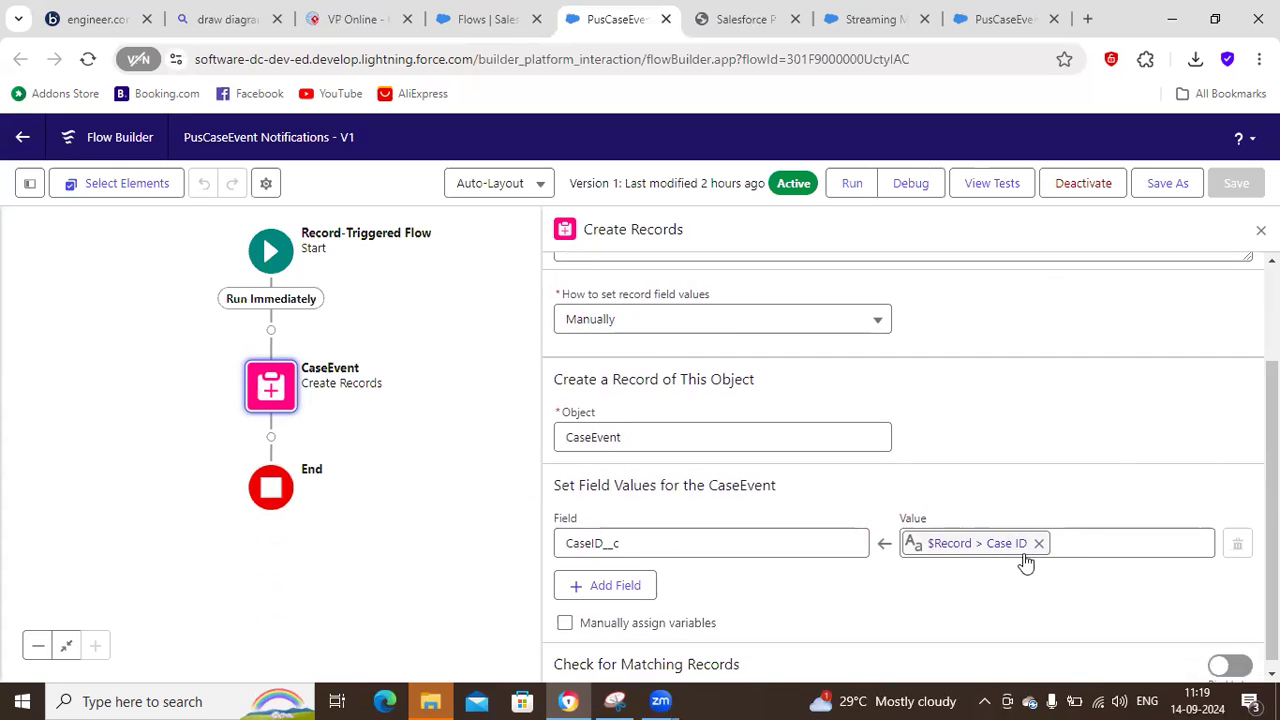
Switch to Boomi and close the document viewer and the Receive Case Events execution details.
scroll(1000, 545, "down", 1)
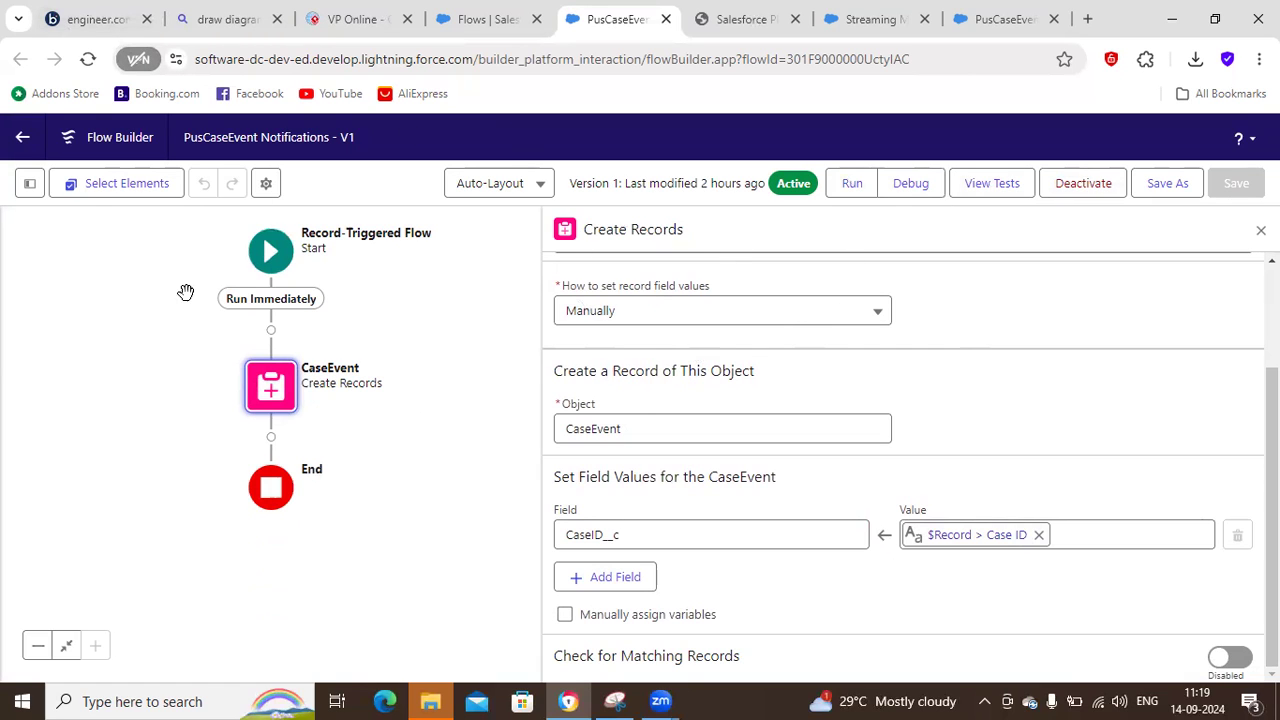
left_click(92, 28)
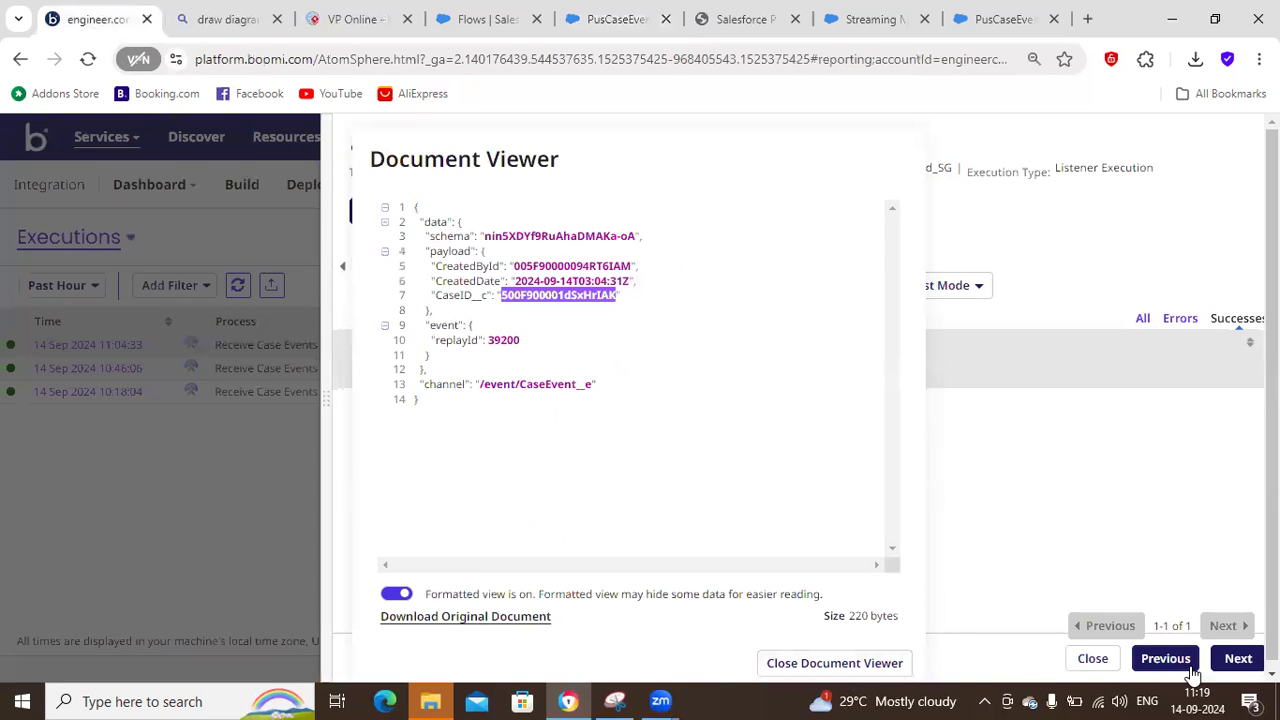
left_click(840, 663)
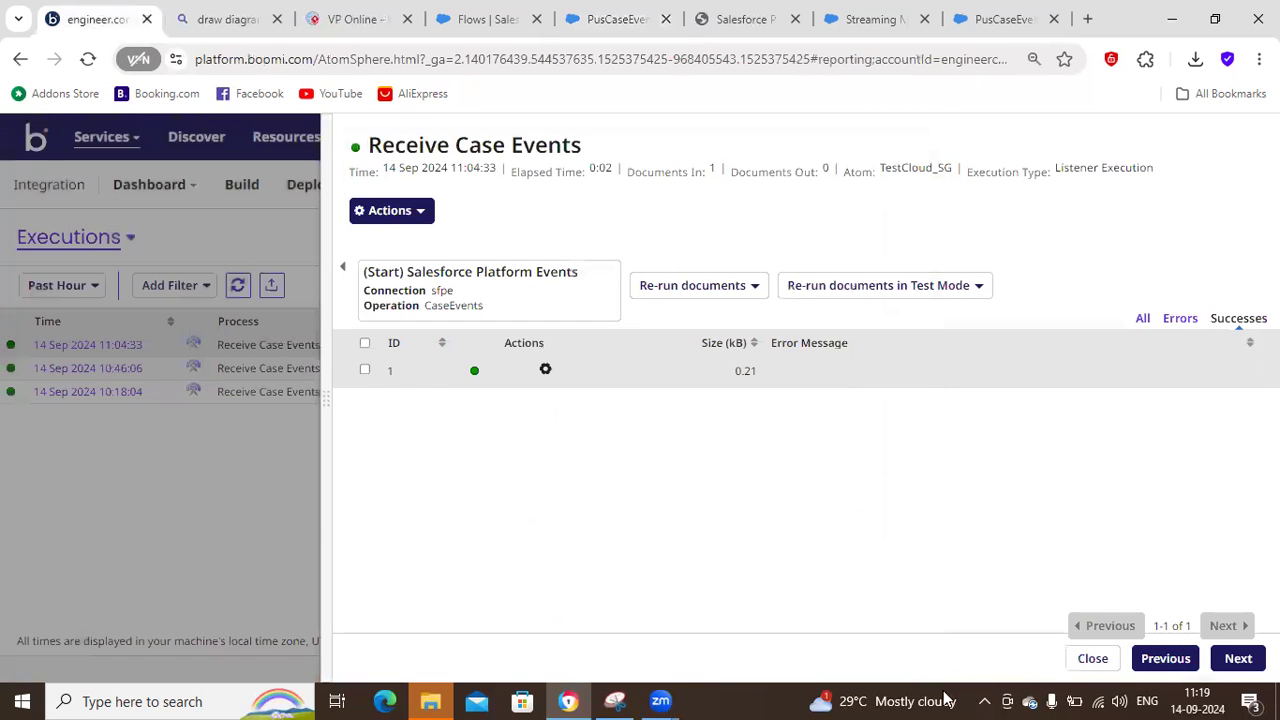
left_click(1093, 659)
Open the Receive Case Events process from the Salesforce folder in the Build area.
left_click(240, 195)
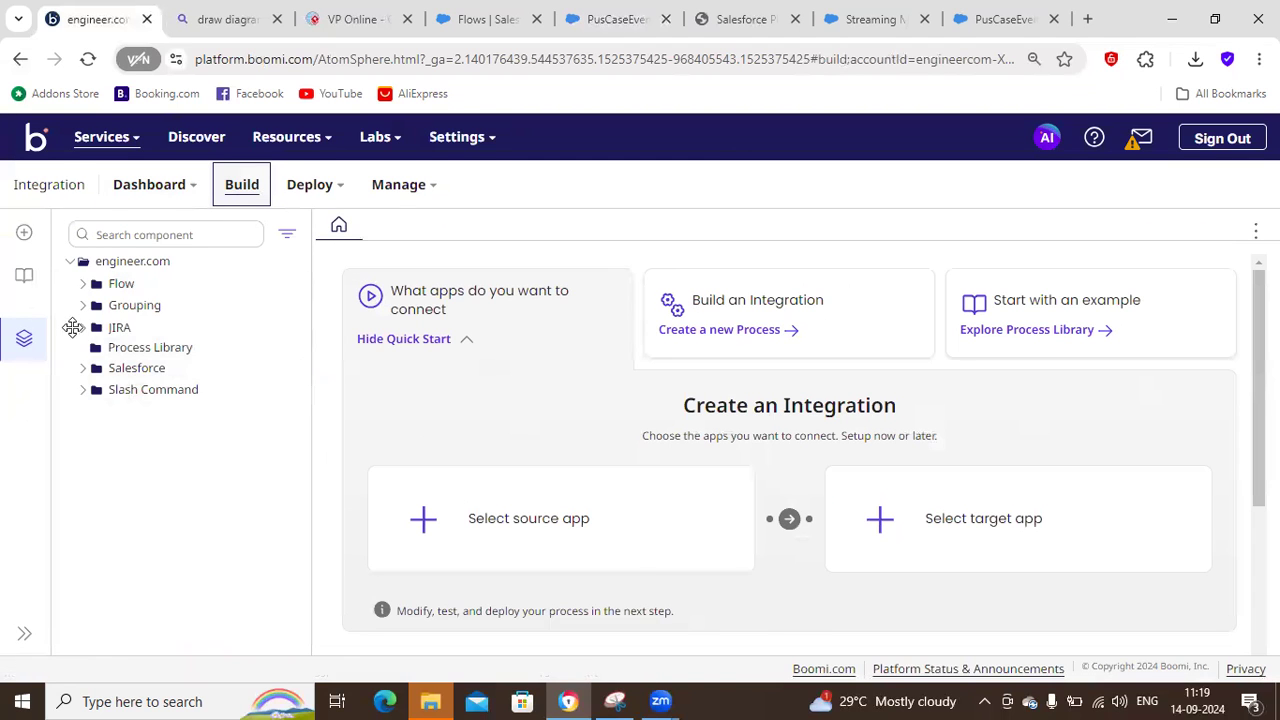
left_click(82, 368)
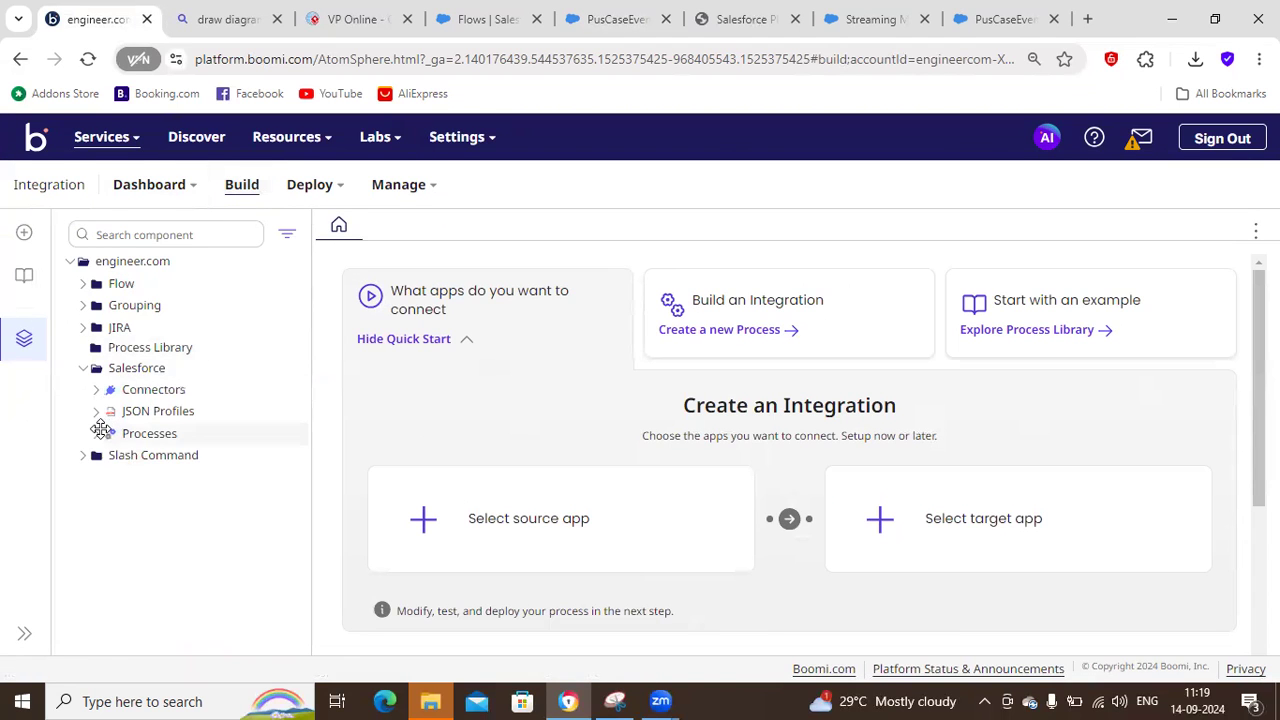
left_click(97, 432)
left_click(152, 455)
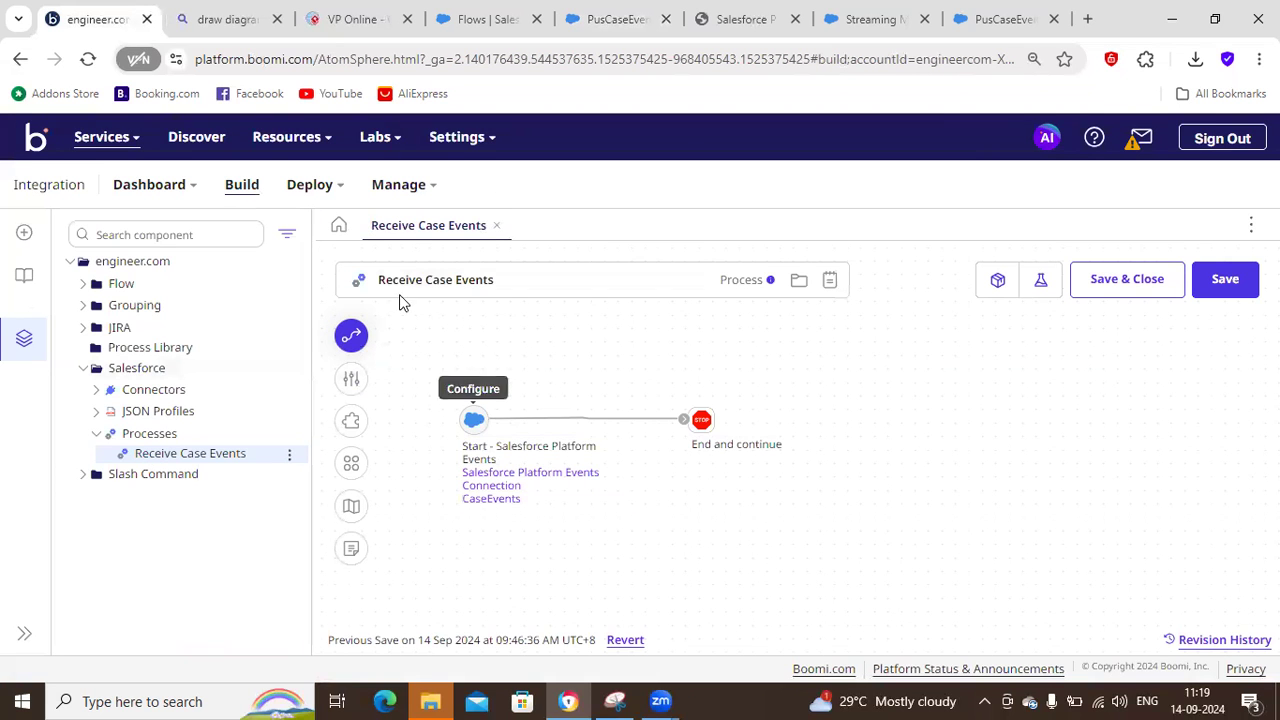
Open the Start shape of the process and examine its connector, connection, operation and available actions.
double_click(474, 421)
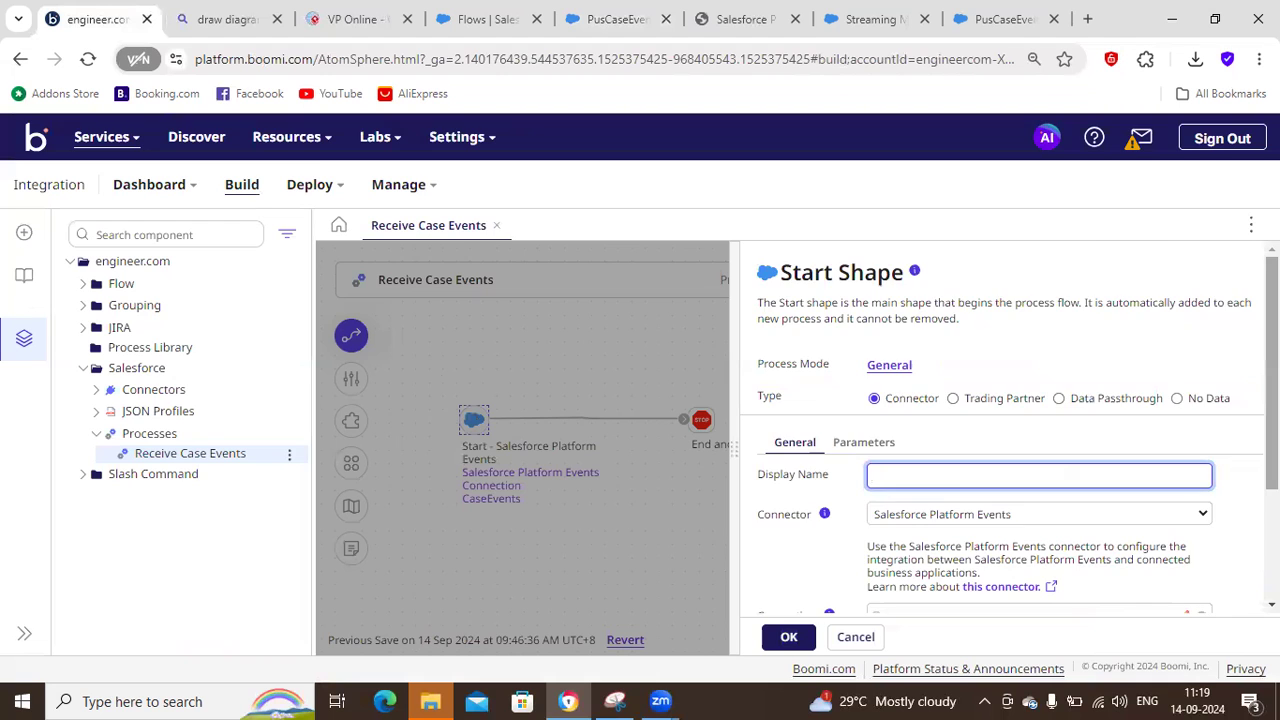
scroll(1002, 430, "down", 2)
scroll(1002, 430, "up", 2)
scroll(1002, 430, "down", 3)
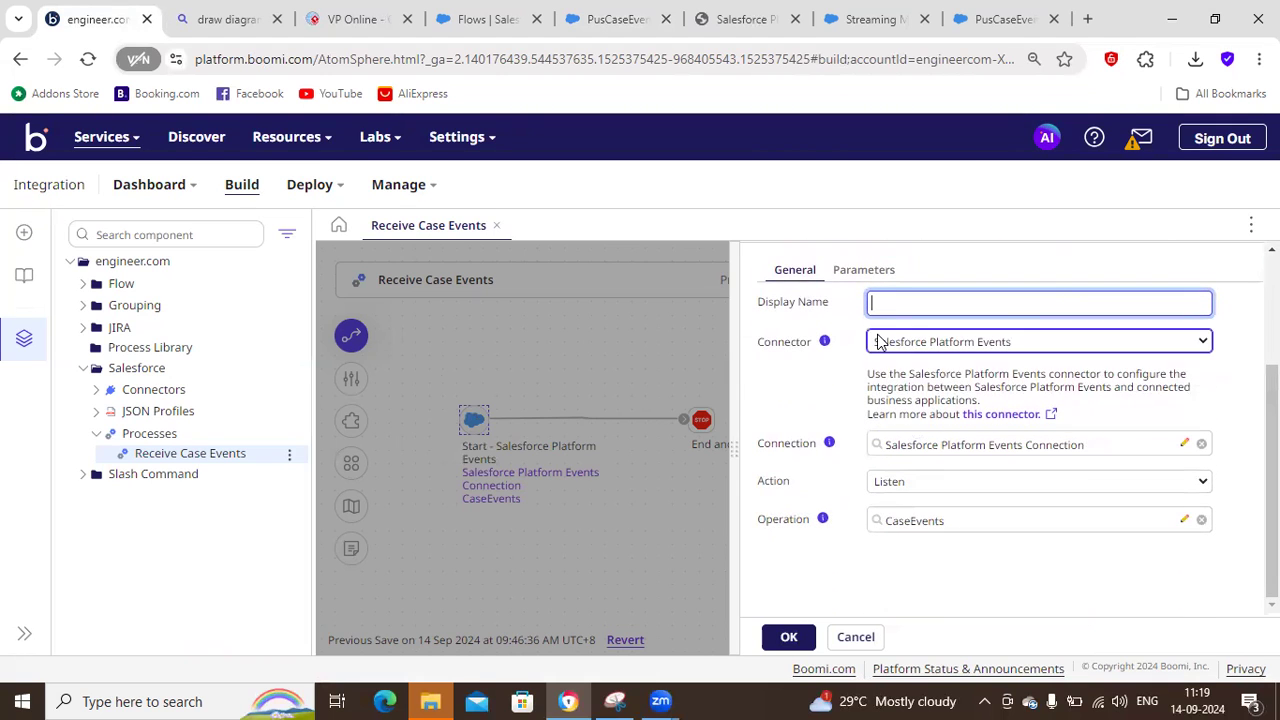
left_click(922, 481)
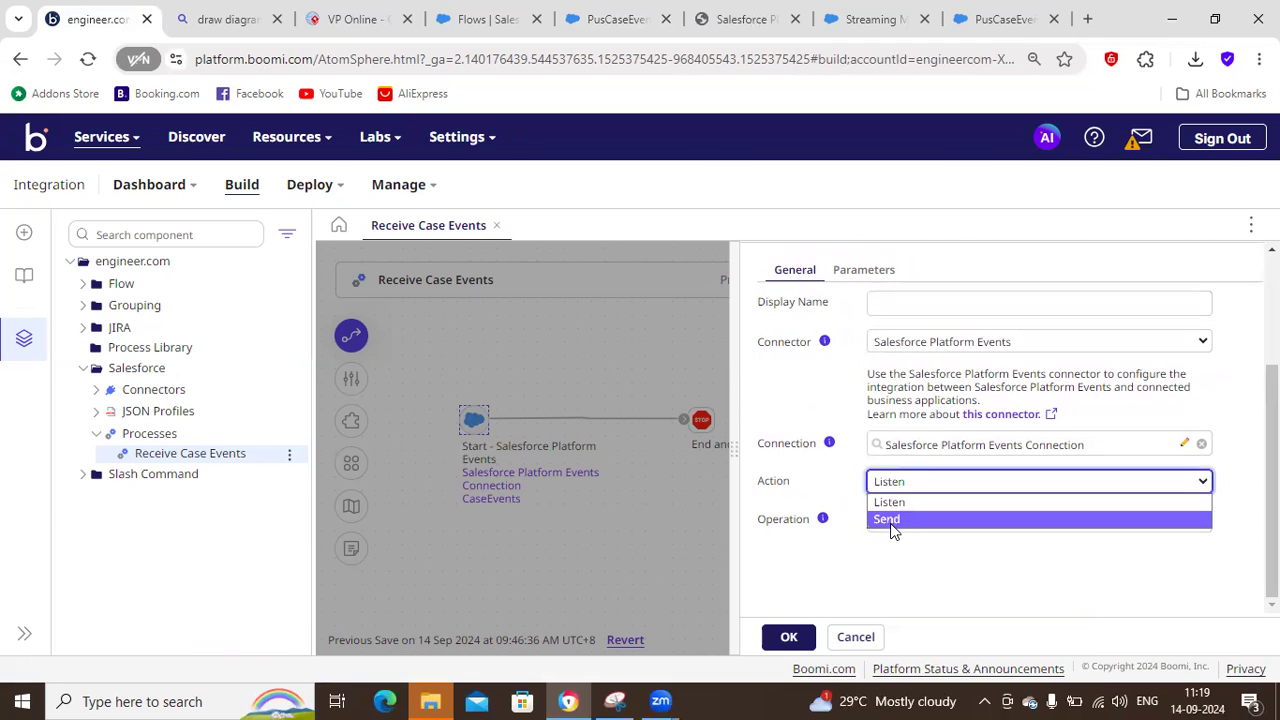
left_click(845, 527)
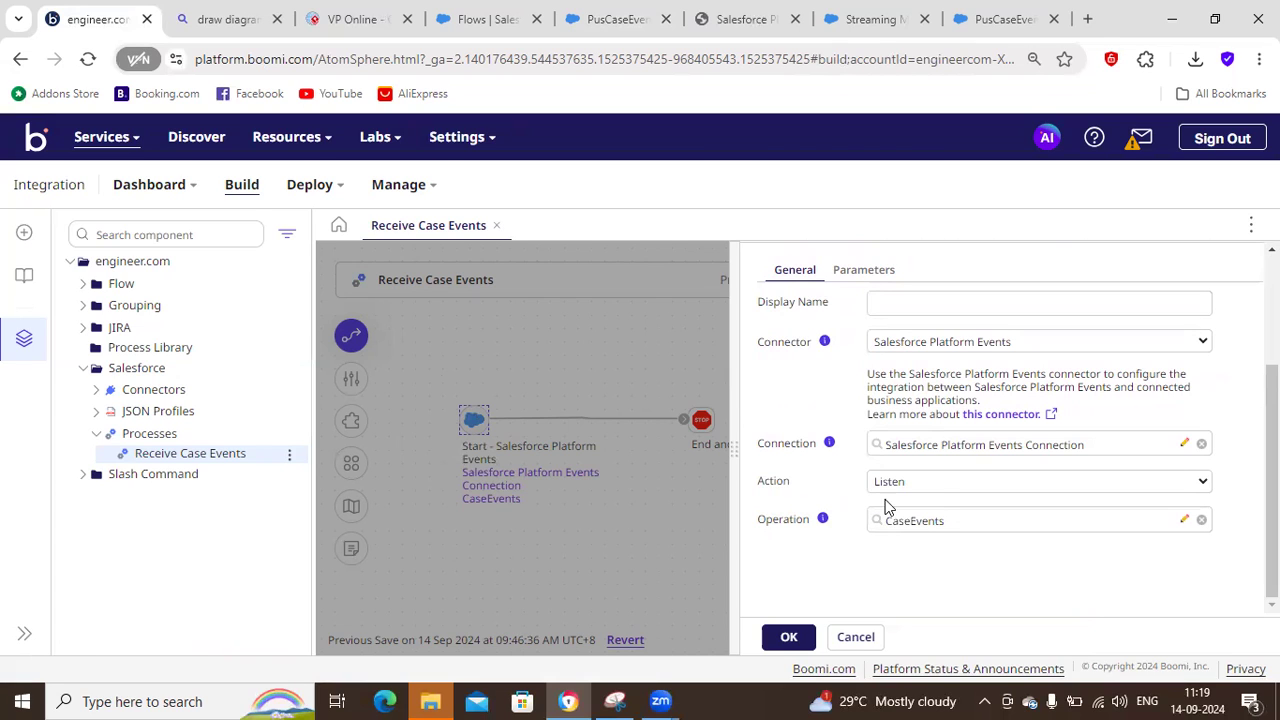
Examine the replay option and OAuth 2.0 settings of the Salesforce Platform Events Connection, and close it.
left_click(1185, 444)
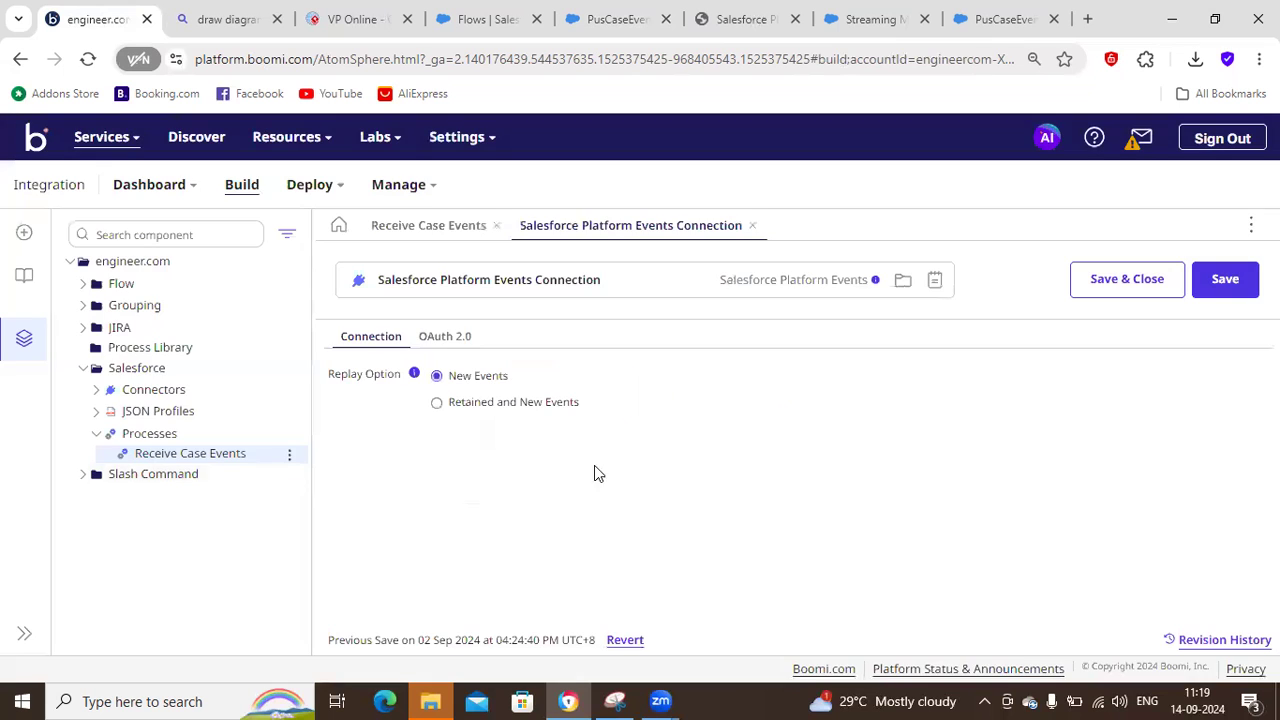
left_click(440, 339)
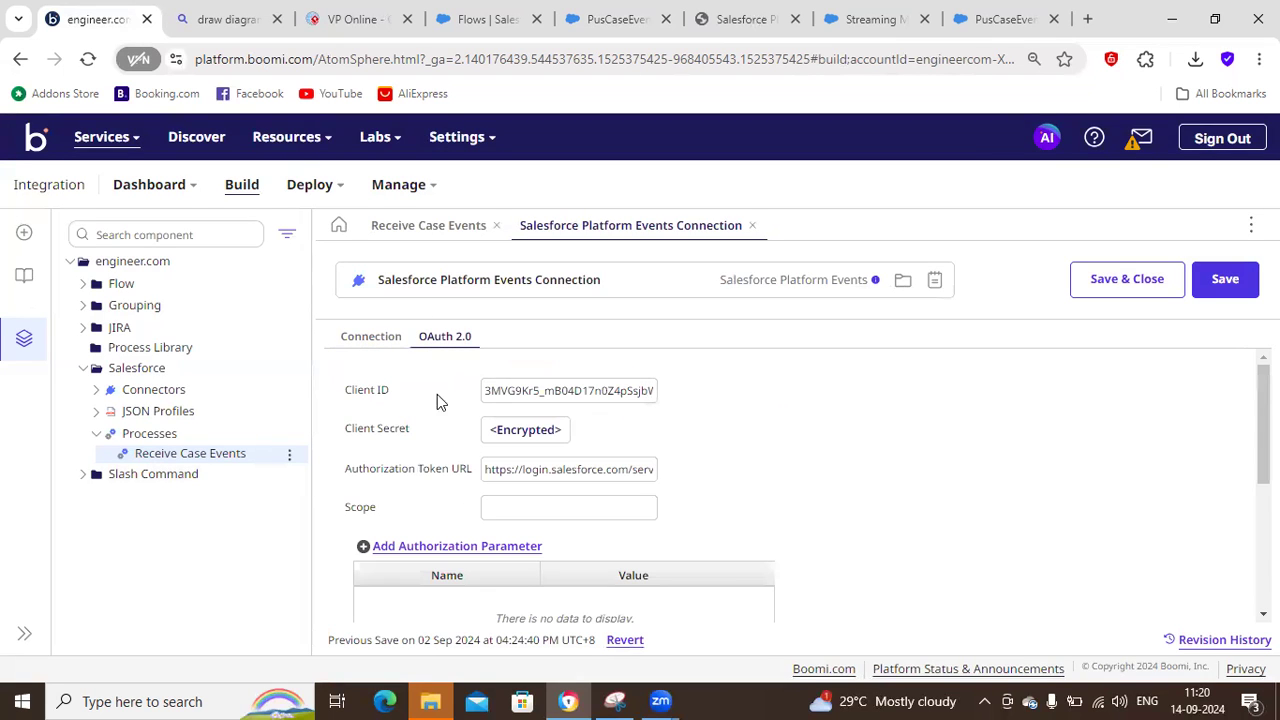
scroll(1246, 578, "down", 3)
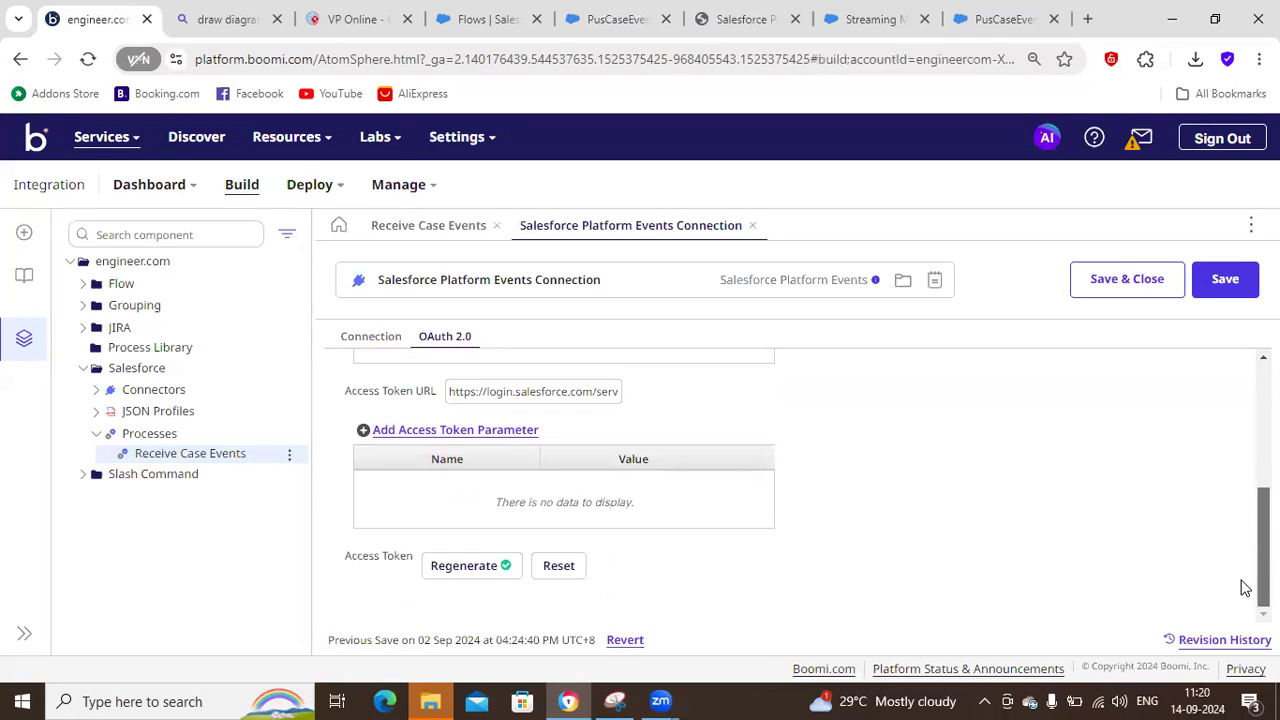
scroll(1245, 428, "up", 5)
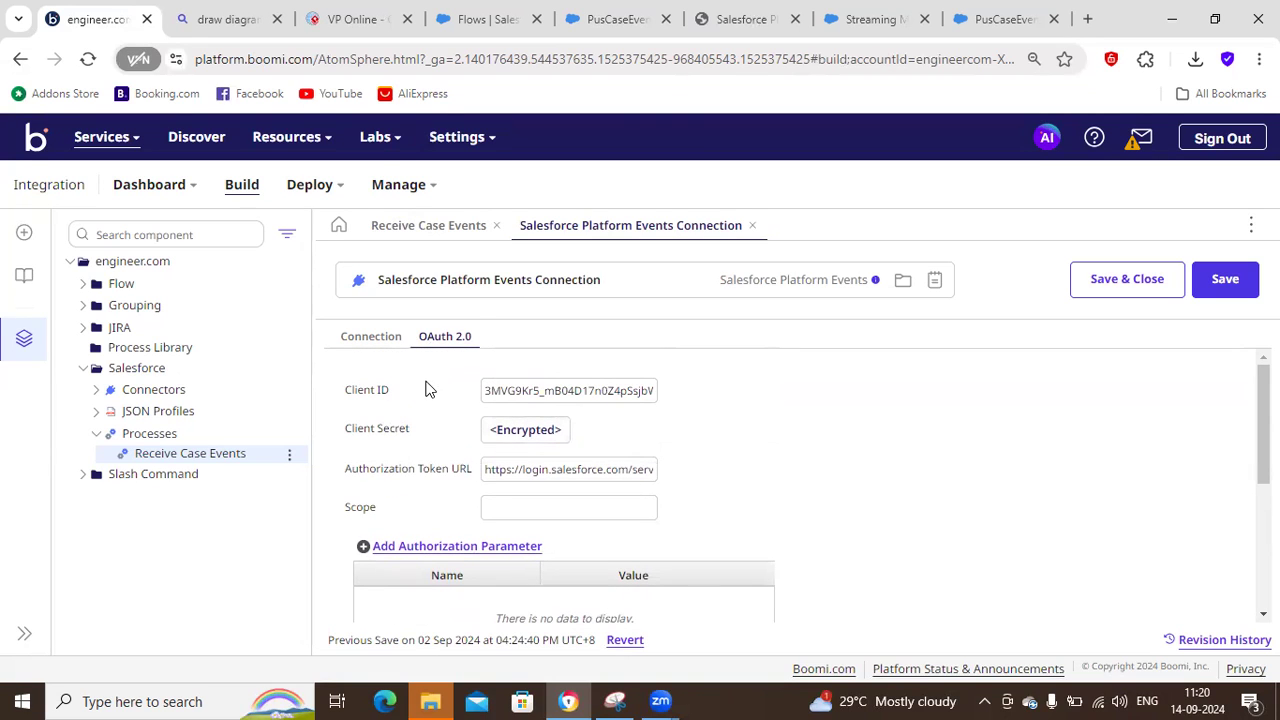
left_click(380, 340)
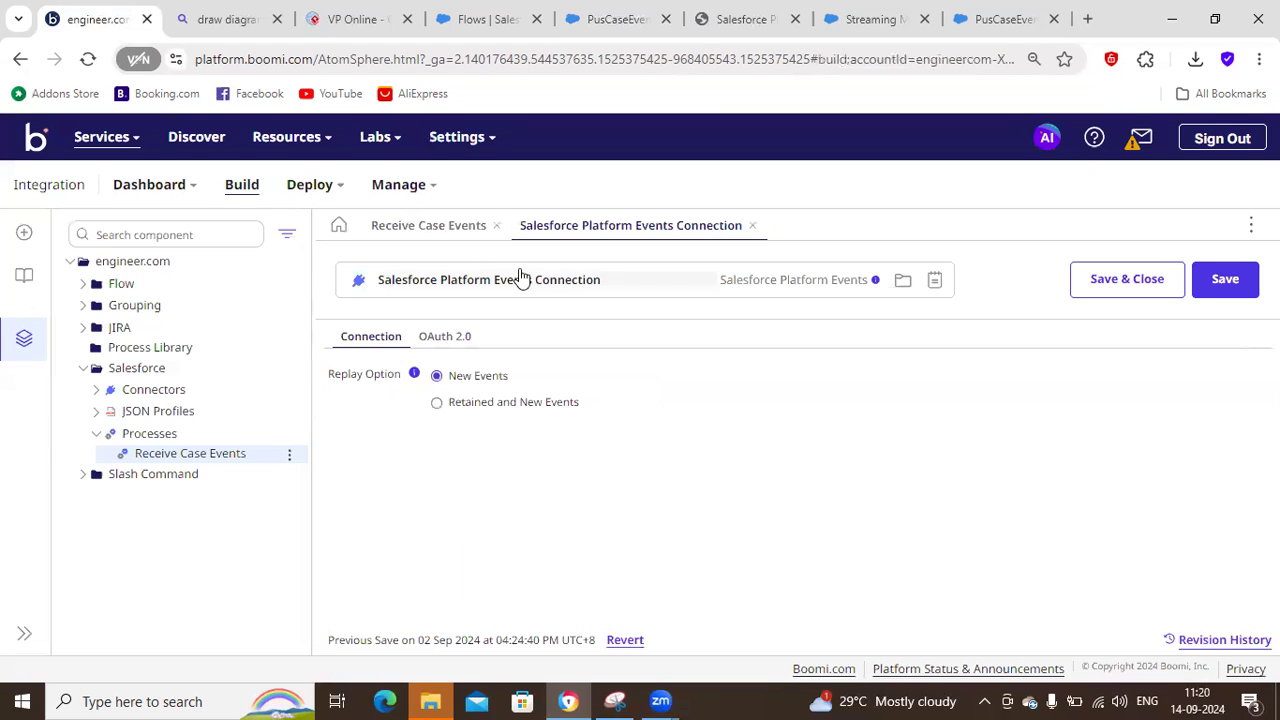
left_click(752, 228)
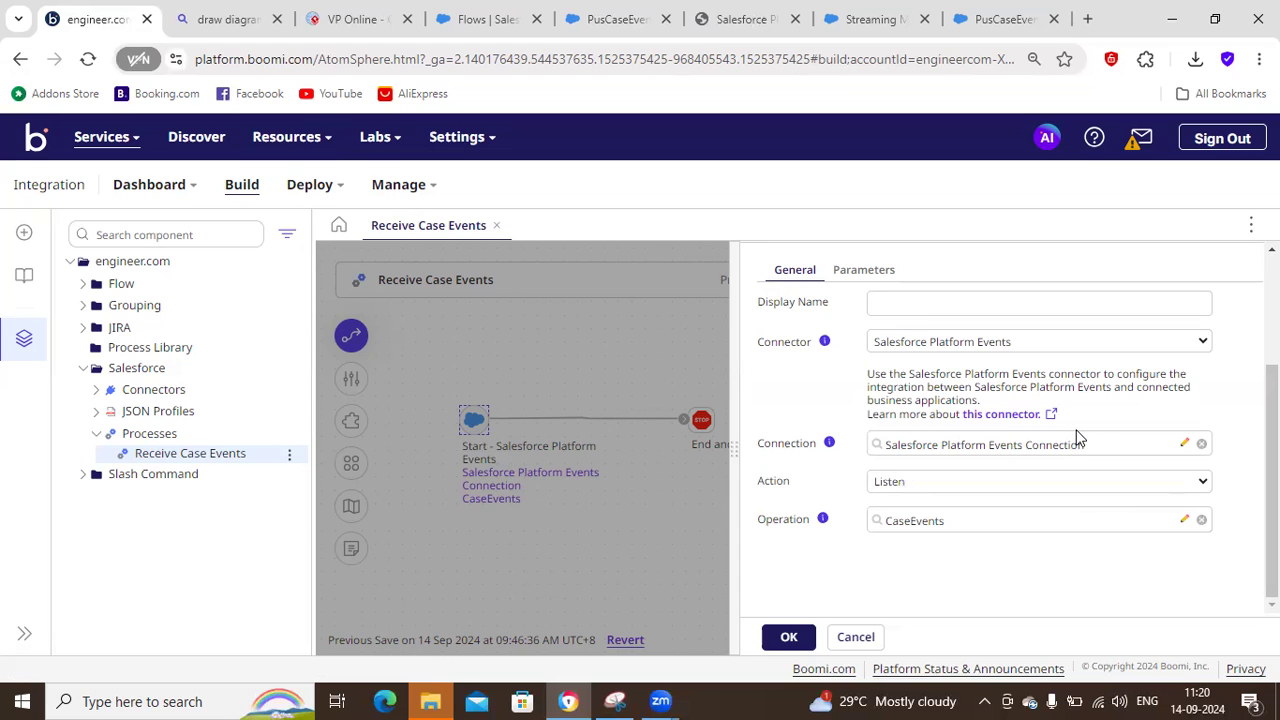
Open the CaseEvents operation and examine the object types its Platform Events import offers for Import new Object, cancelling the import.
left_click(1184, 521)
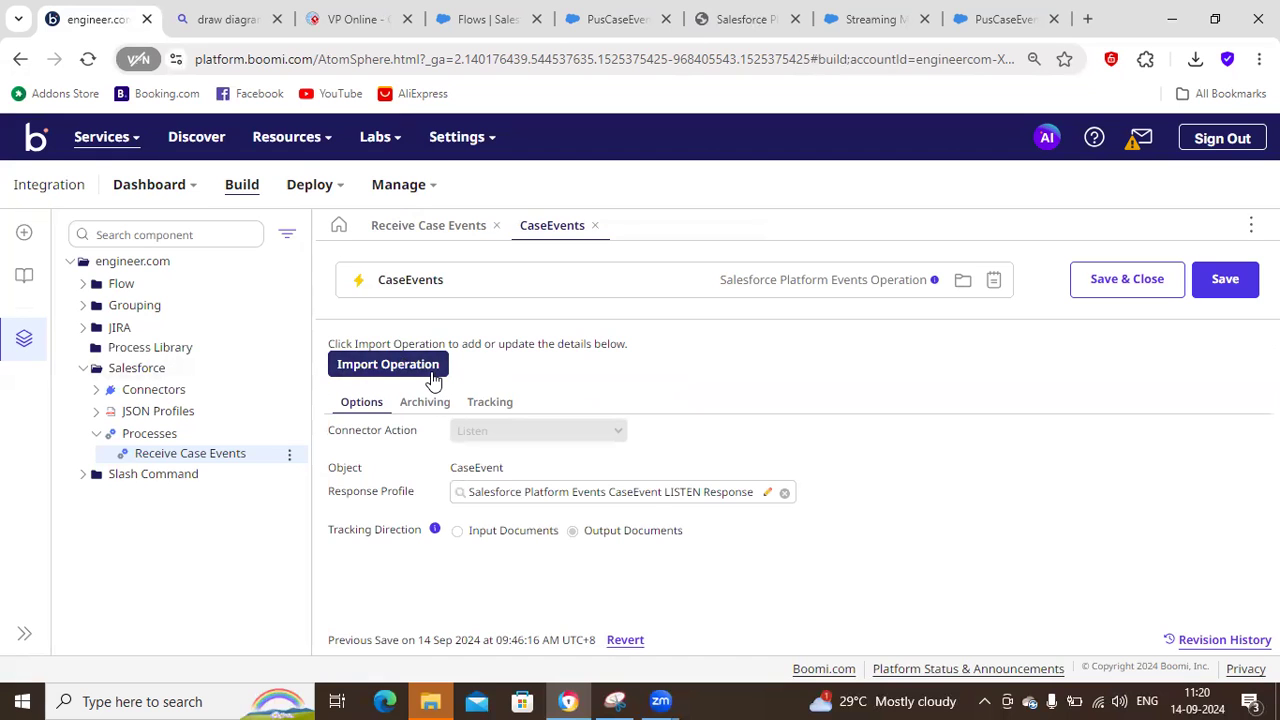
left_click(405, 372)
left_click(500, 330)
left_click(527, 413)
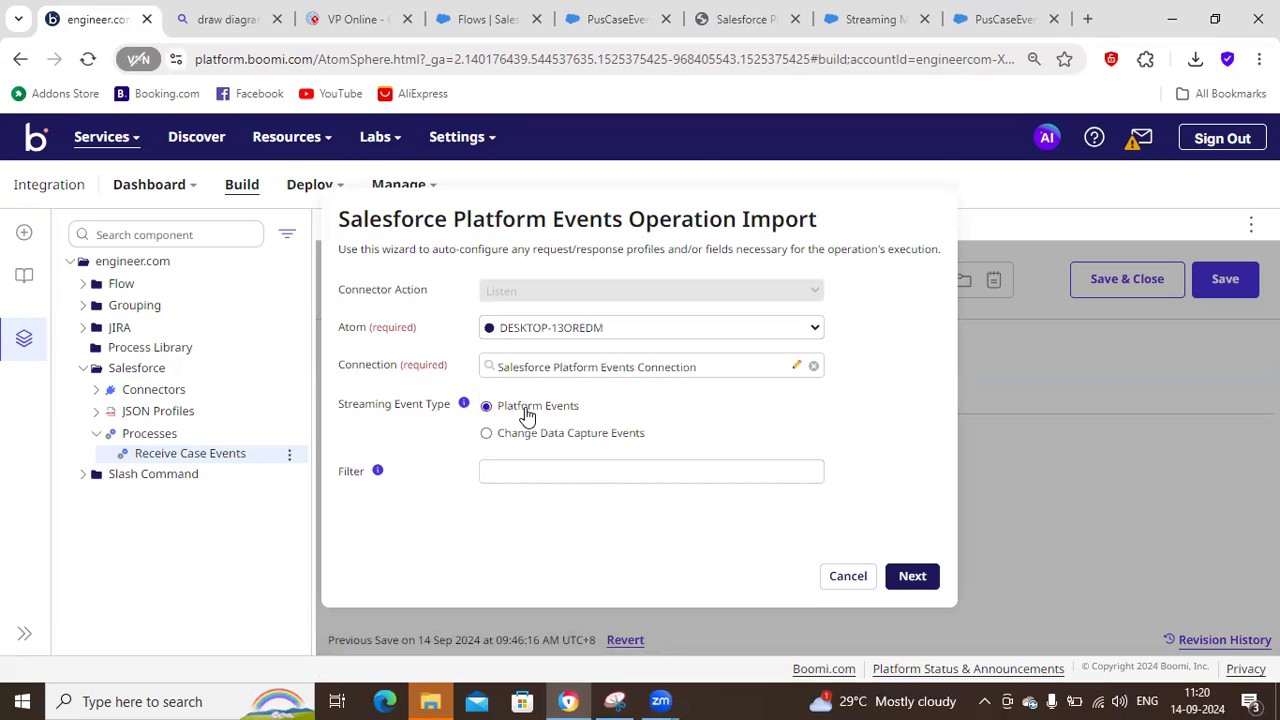
left_click(915, 580)
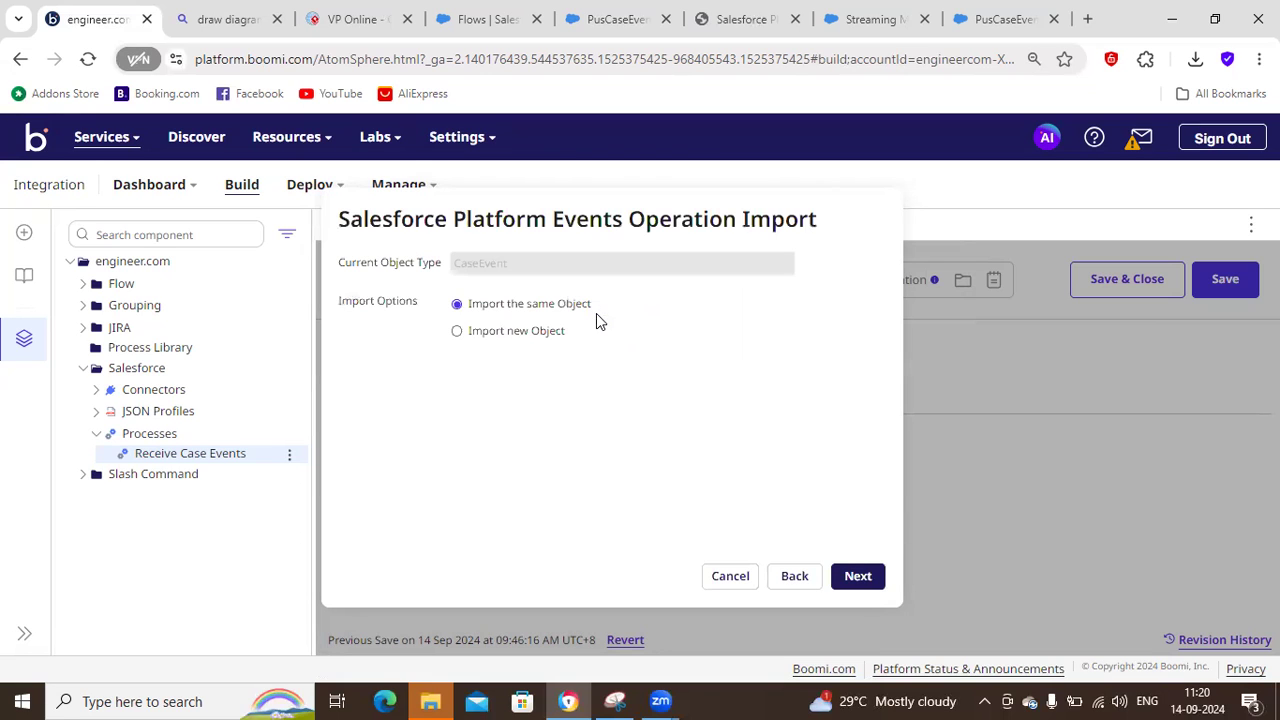
left_click(492, 328)
left_click(641, 370)
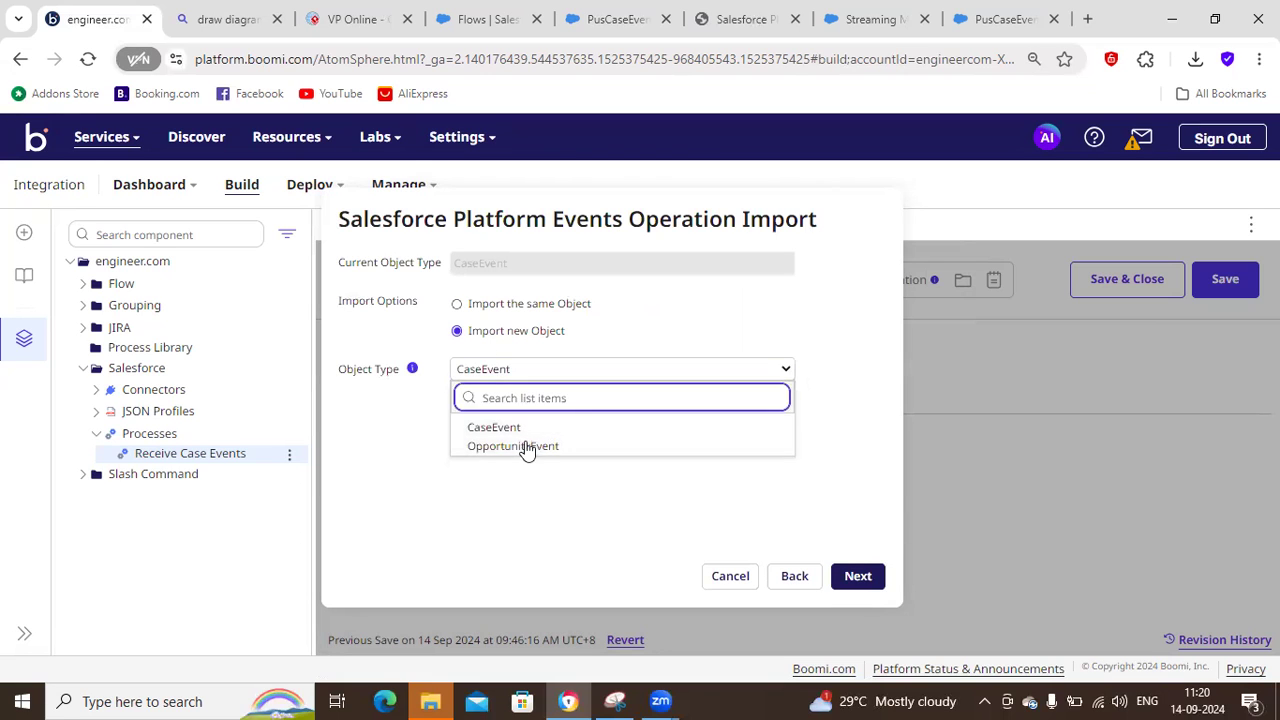
left_click(838, 481)
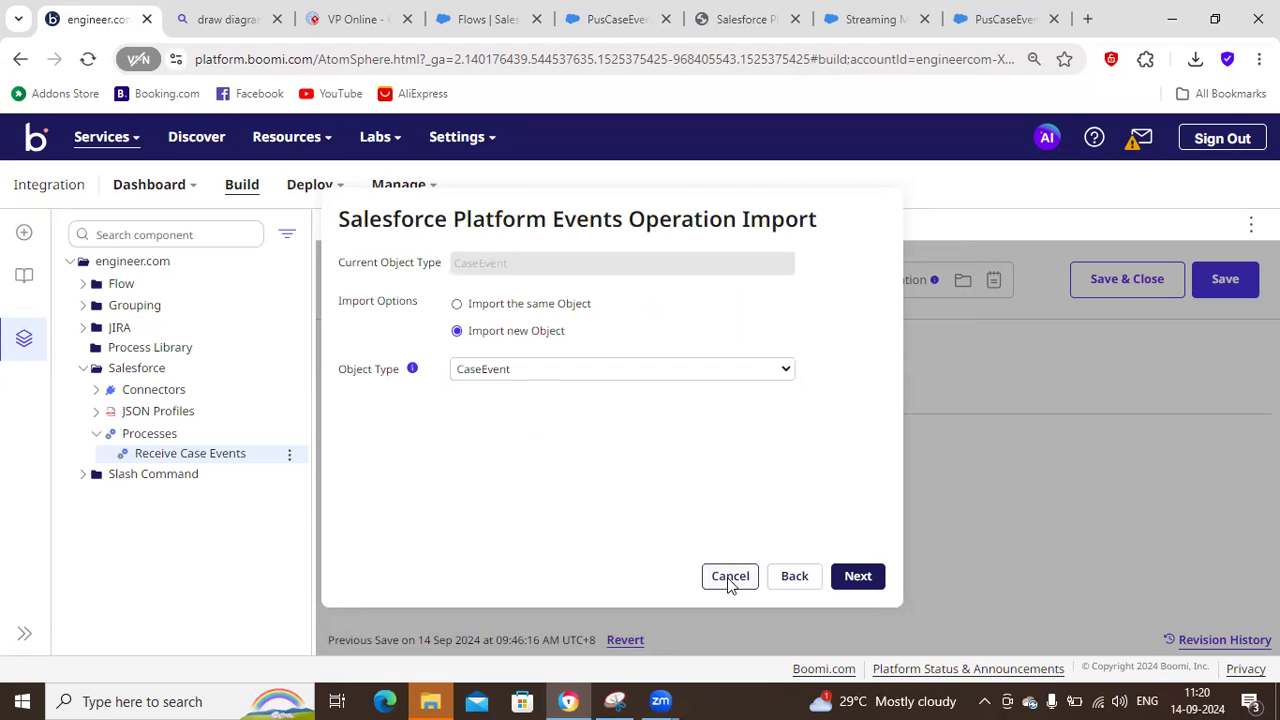
left_click(731, 578)
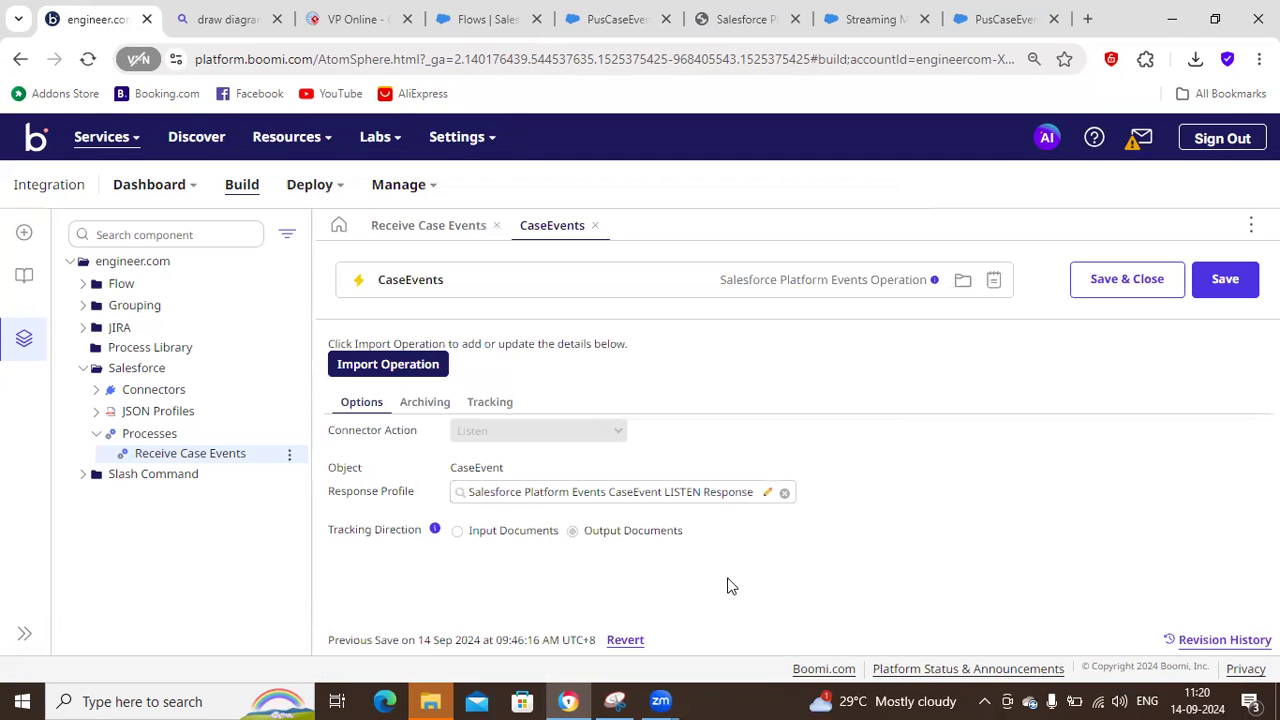
Examine the payload fields in the CaseEvent LISTEN response profile and close the profile without saving.
left_click(769, 494)
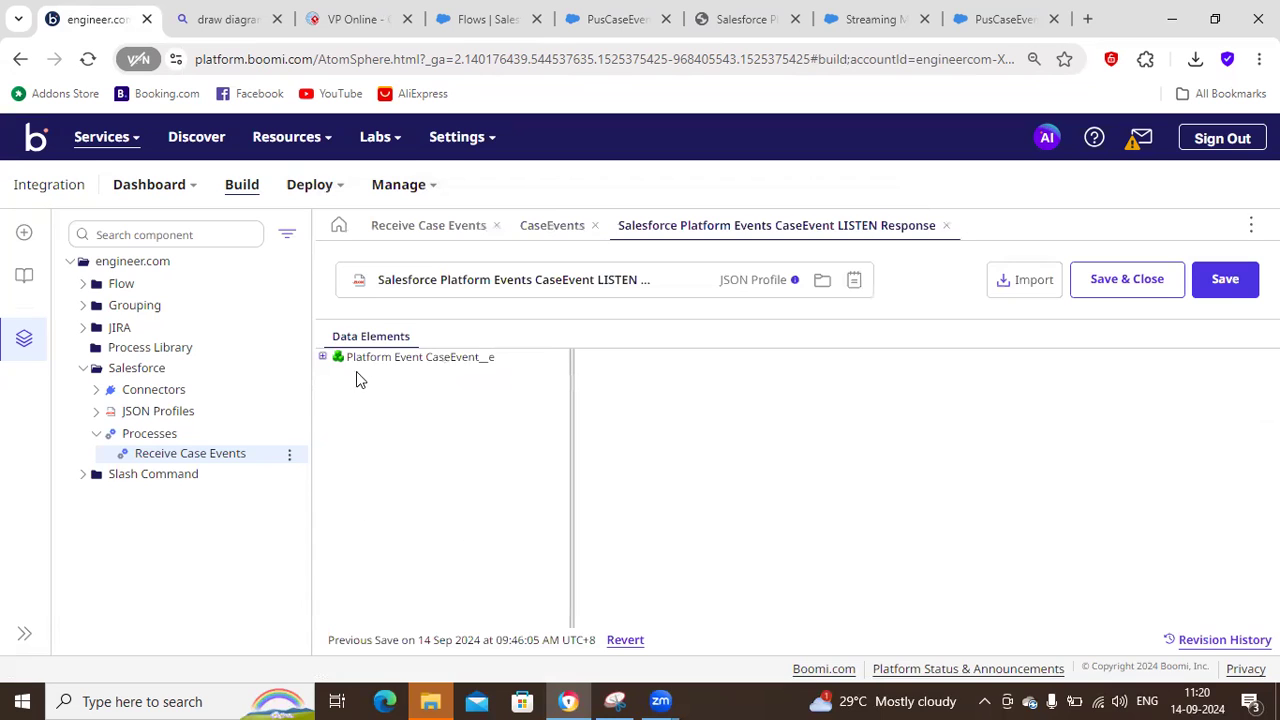
left_click(332, 373)
left_click(339, 405)
left_click(348, 419)
left_click(357, 450)
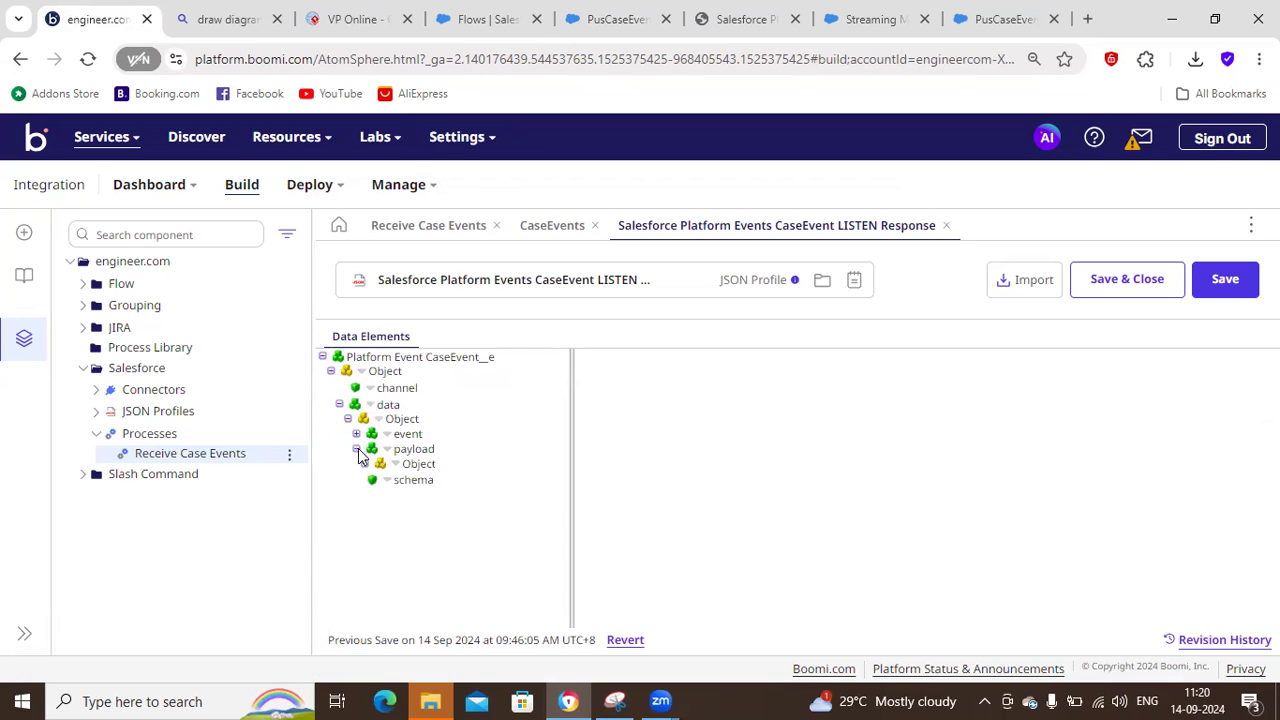
left_click(365, 465)
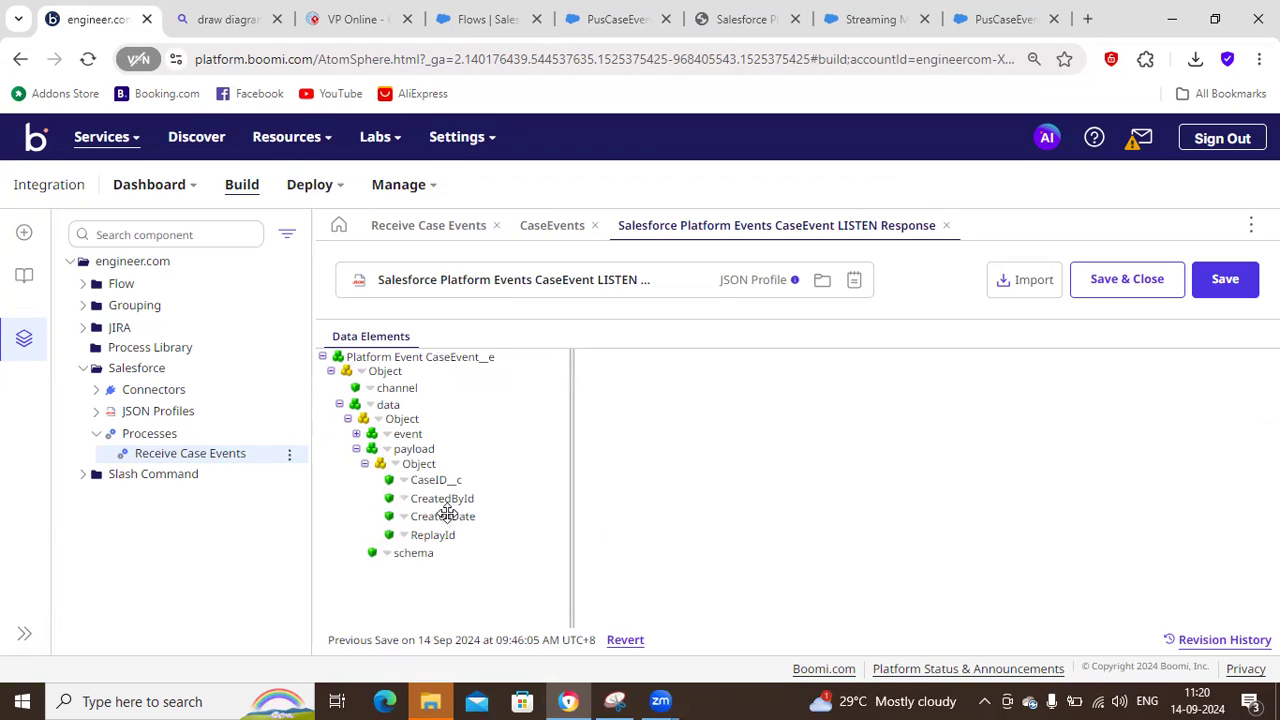
left_click(946, 226)
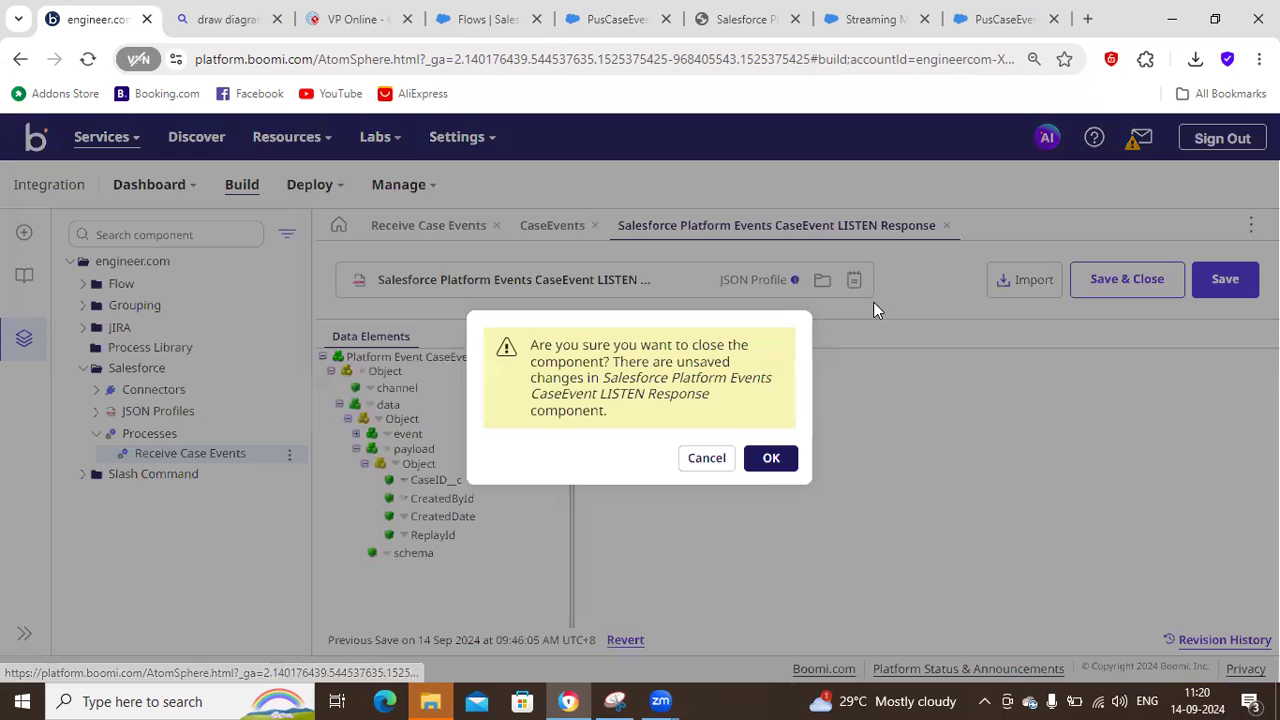
left_click(765, 460)
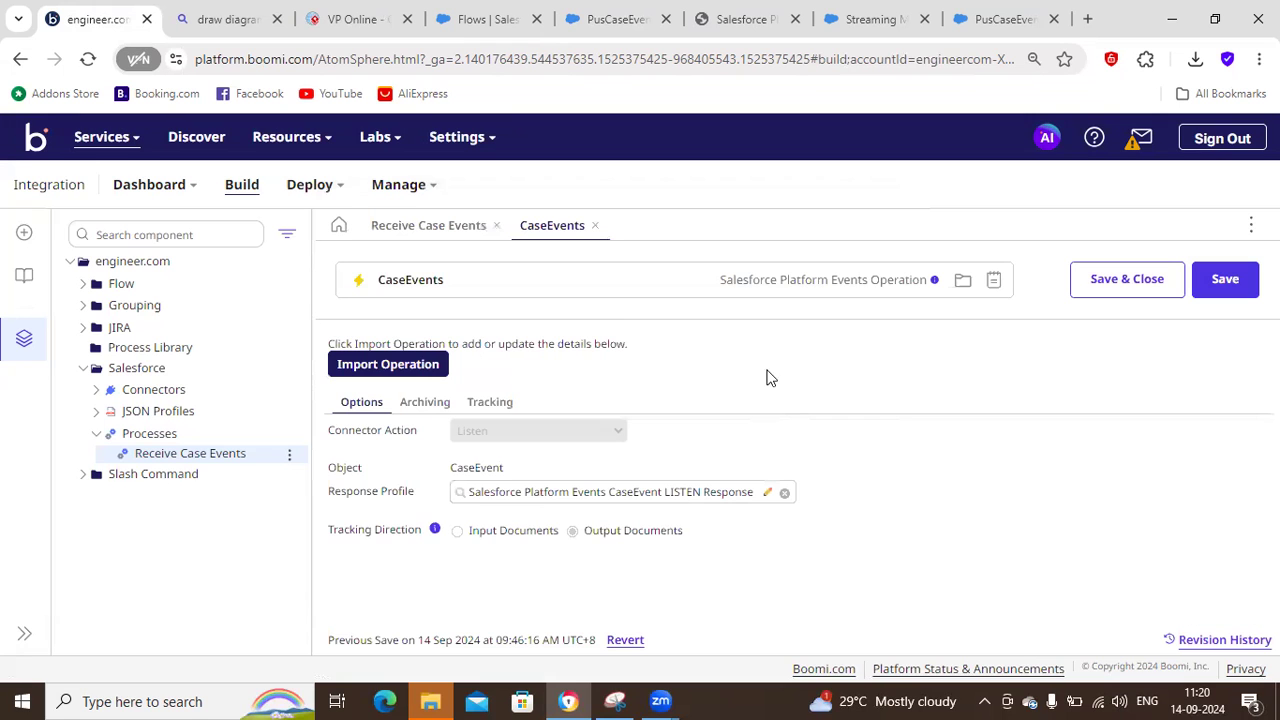
Close the CaseEvents operation, cancel the Start shape settings and show the process Executions.
left_click(594, 226)
left_click(855, 634)
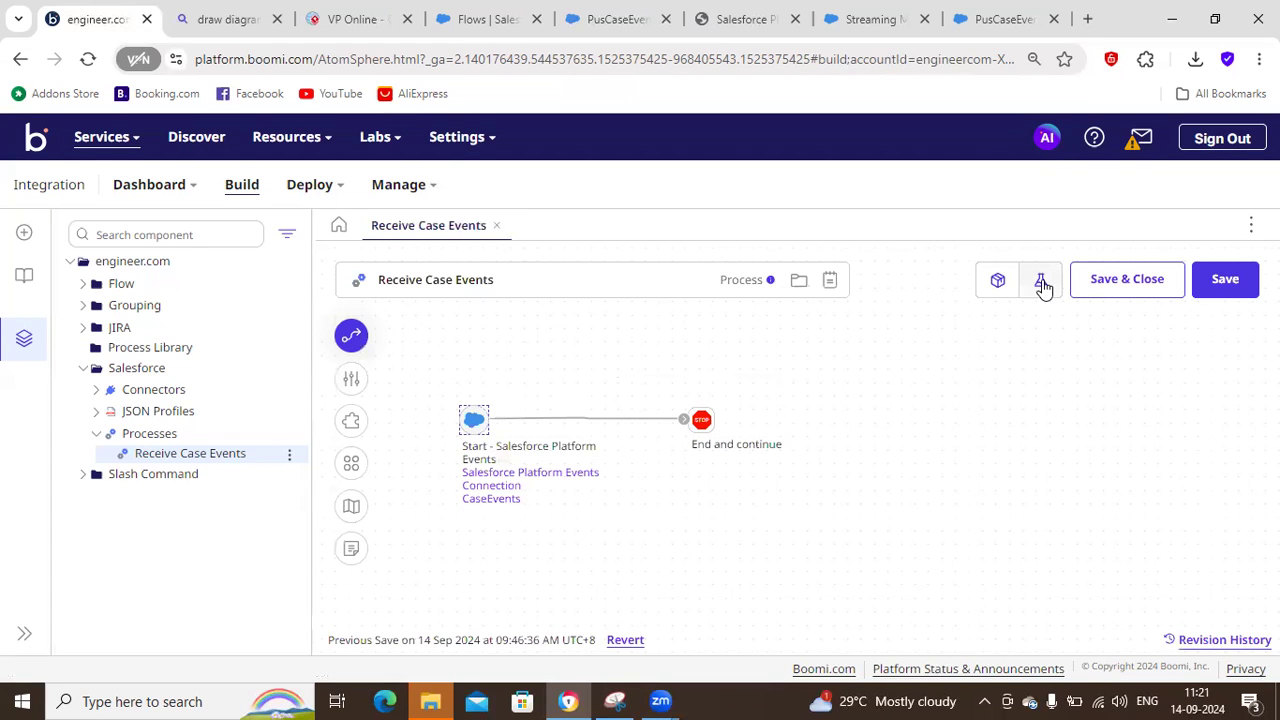
left_click(400, 184)
left_click(418, 230)
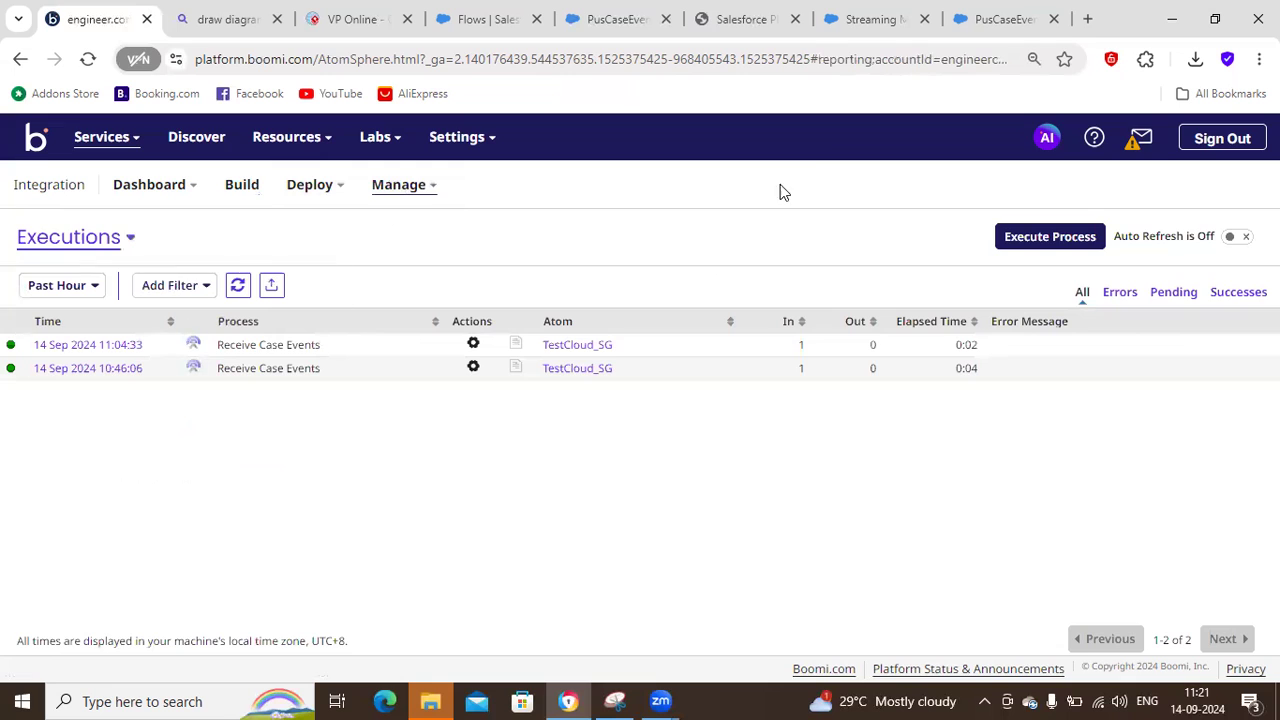
Switch to the Salesforce Streaming Monitor and view its channel subscription form and main page.
left_click(868, 28)
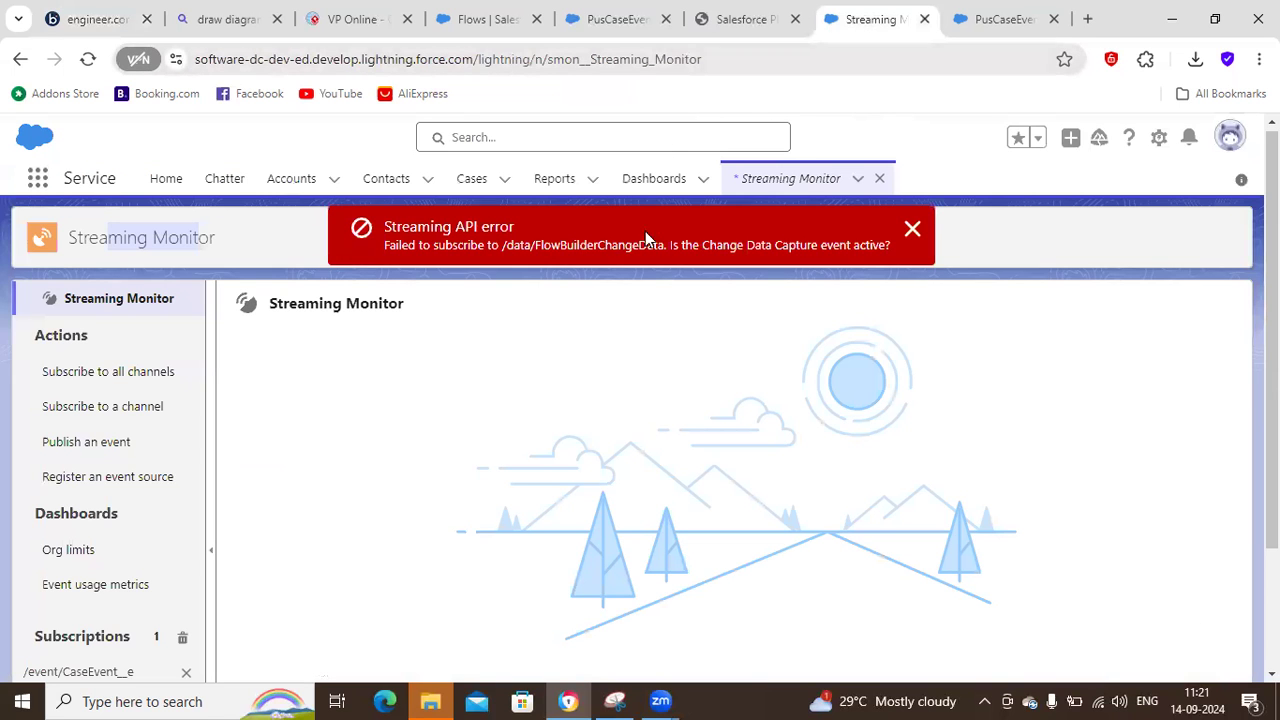
left_click(108, 419)
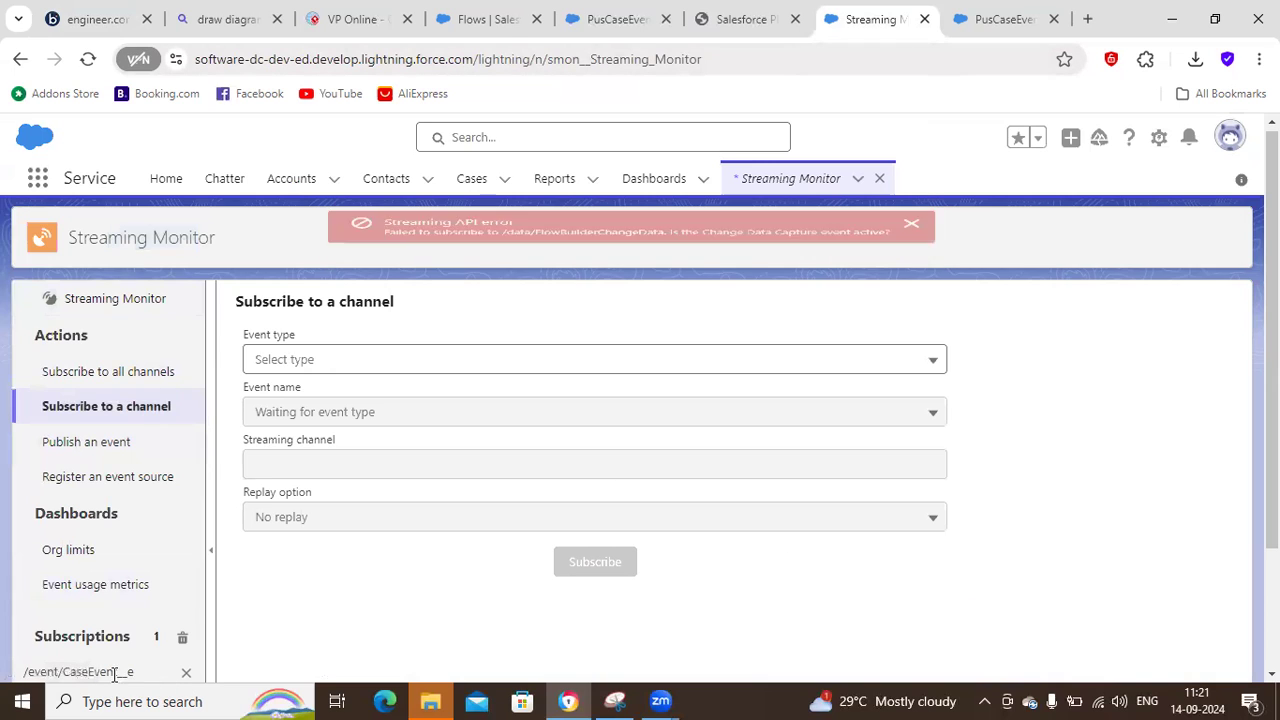
left_click(116, 308)
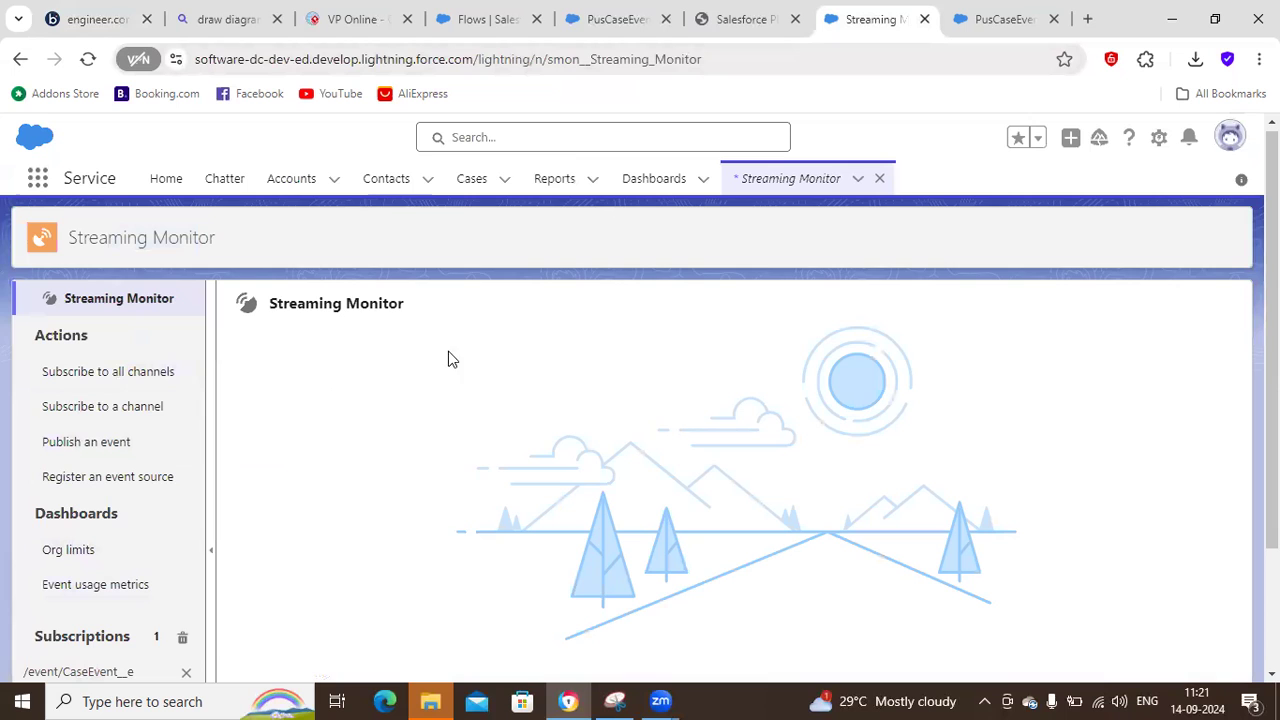
Close the duplicate PusCaseEvent Notifications flow and open the Cases list in the Salesforce Service app.
left_click(968, 28)
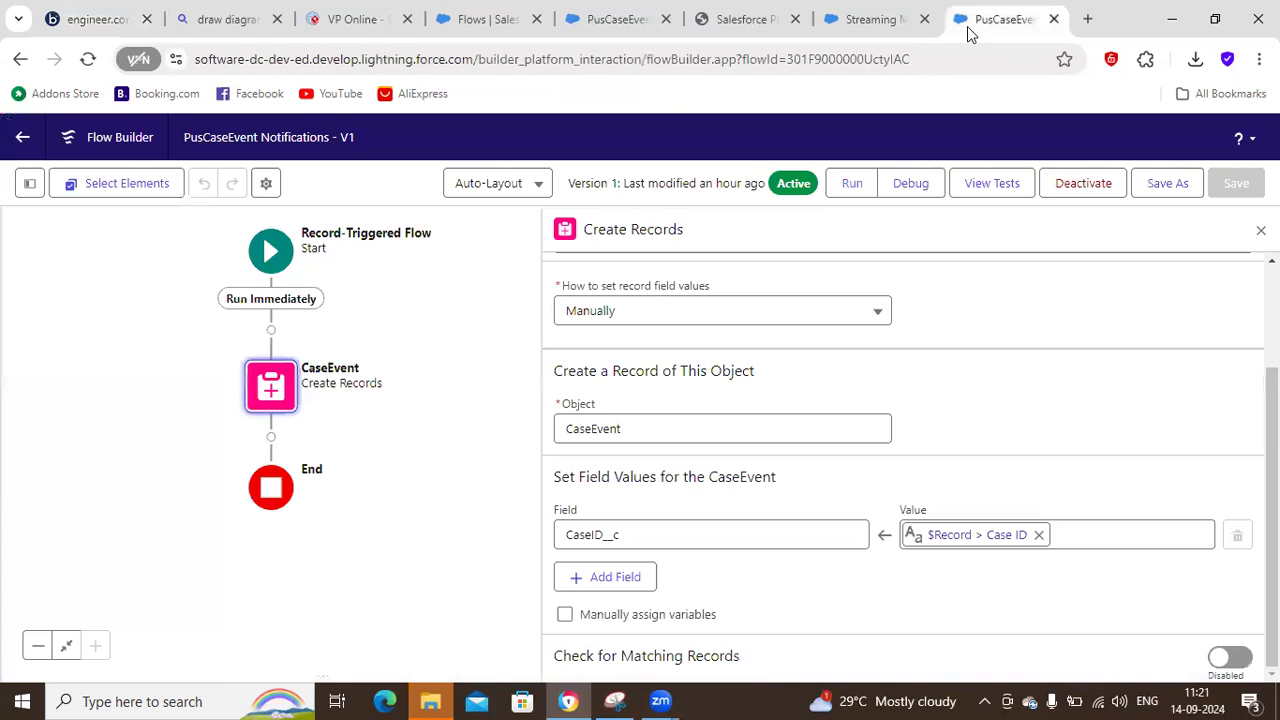
left_click(1053, 19)
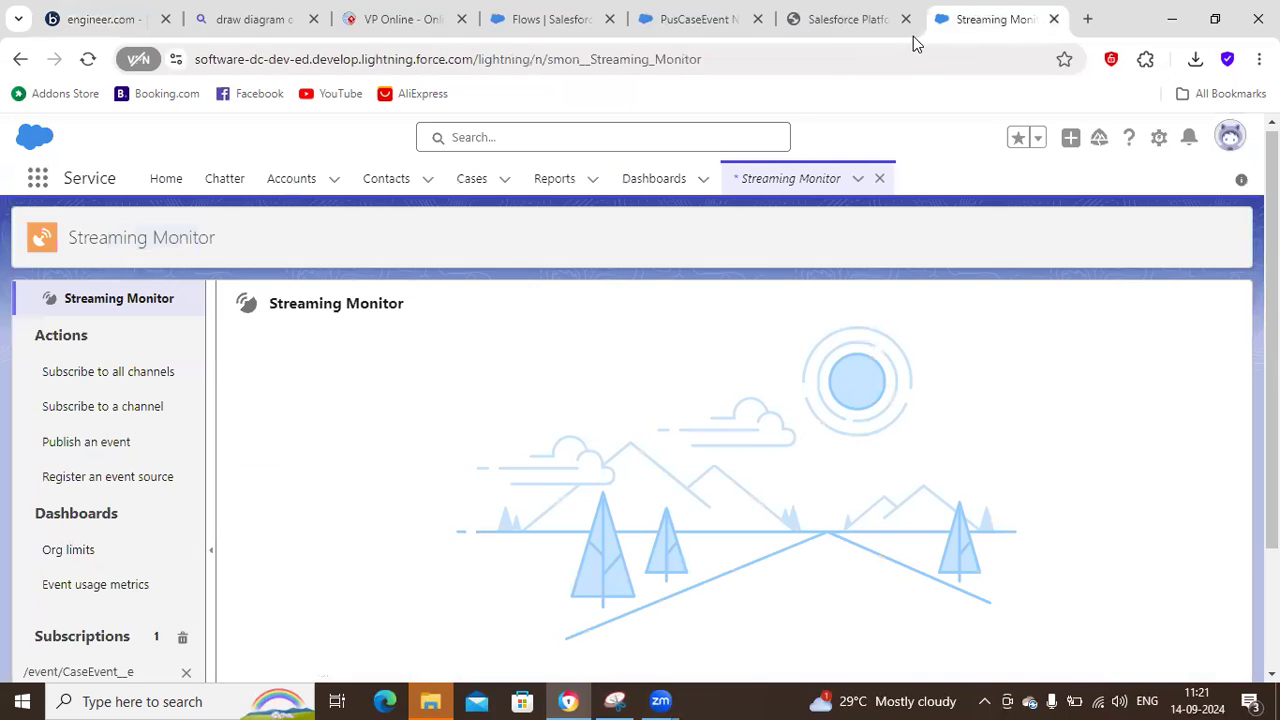
left_click(471, 180)
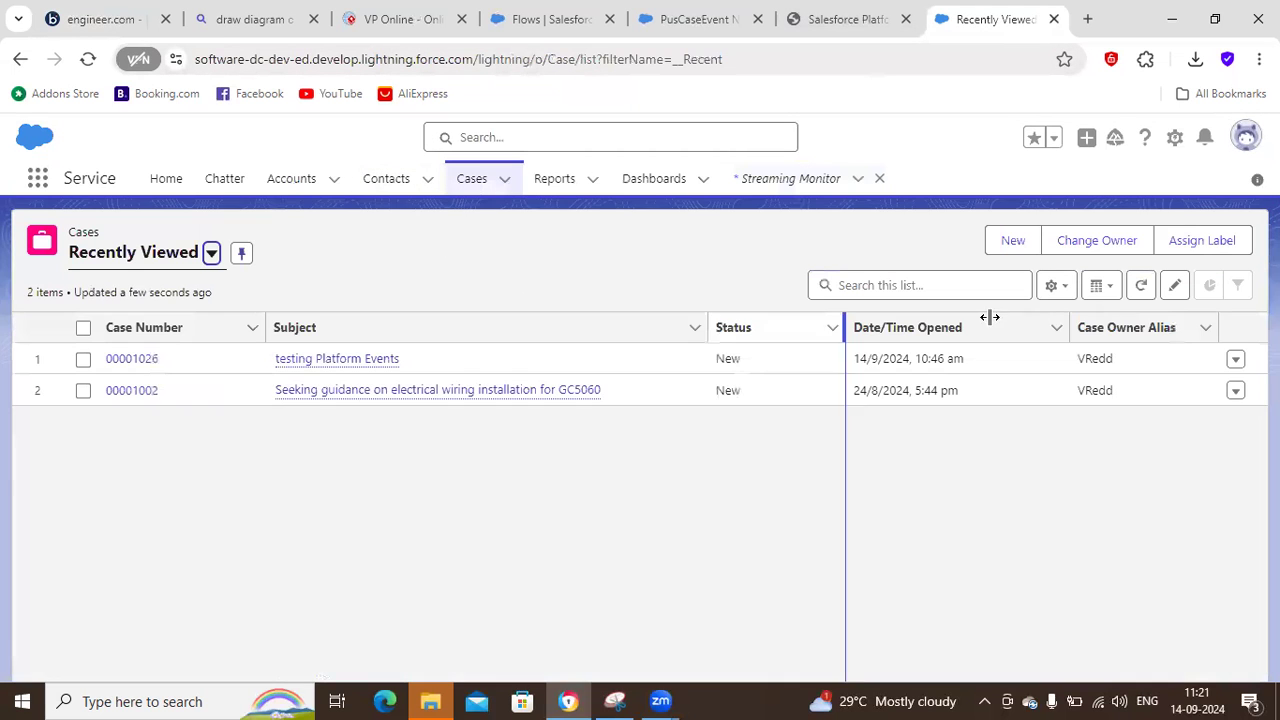
Start a new case with Case Origin Email and Type Electrical.
left_click(1015, 240)
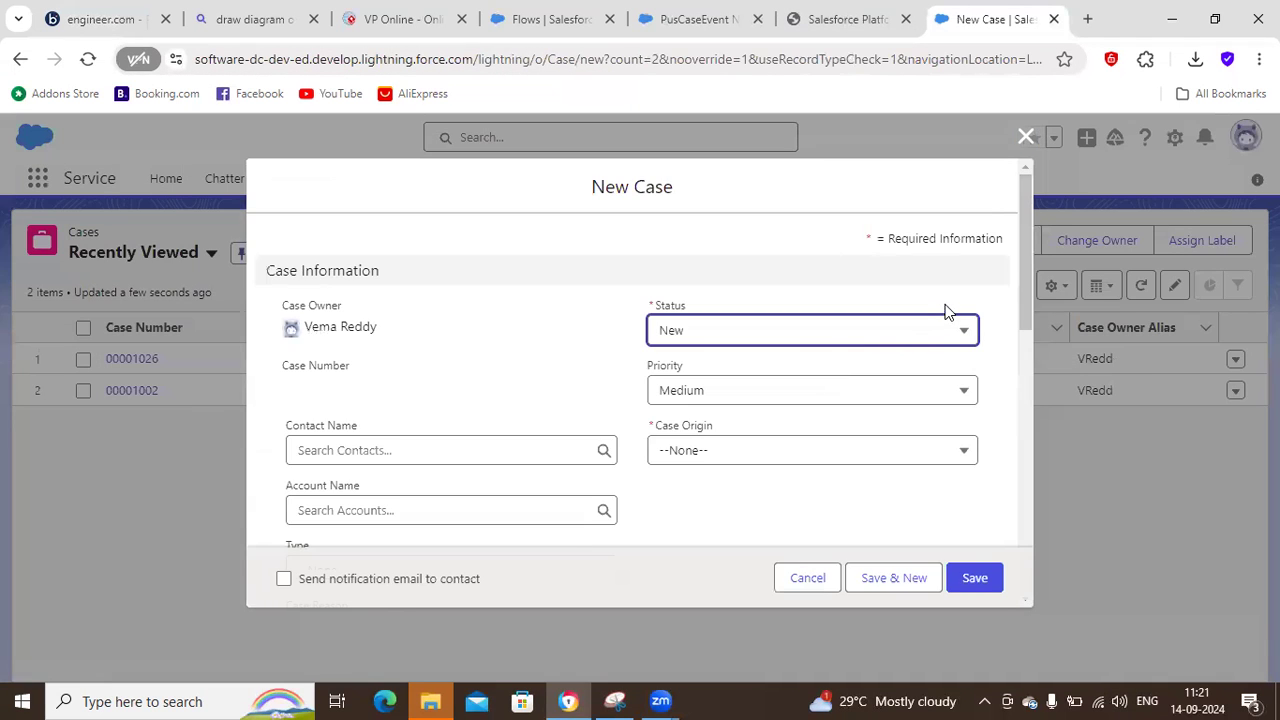
scroll(1030, 300, "down", 1)
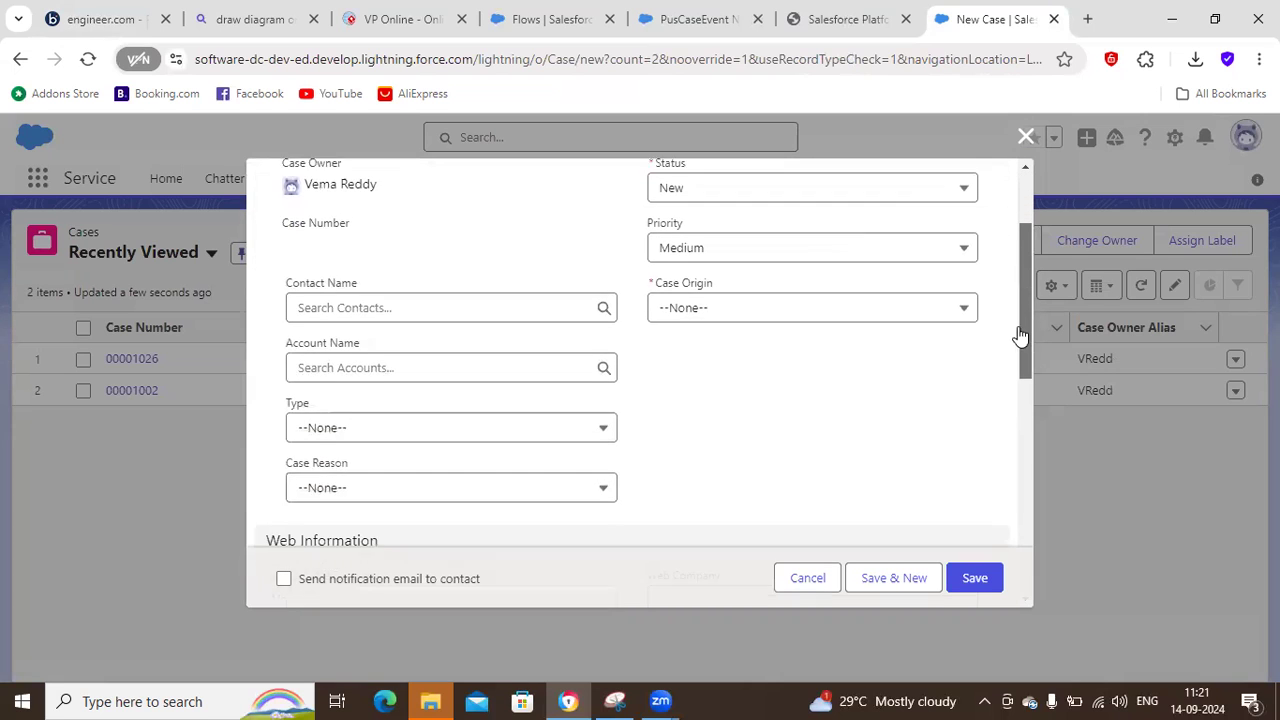
left_click(754, 294)
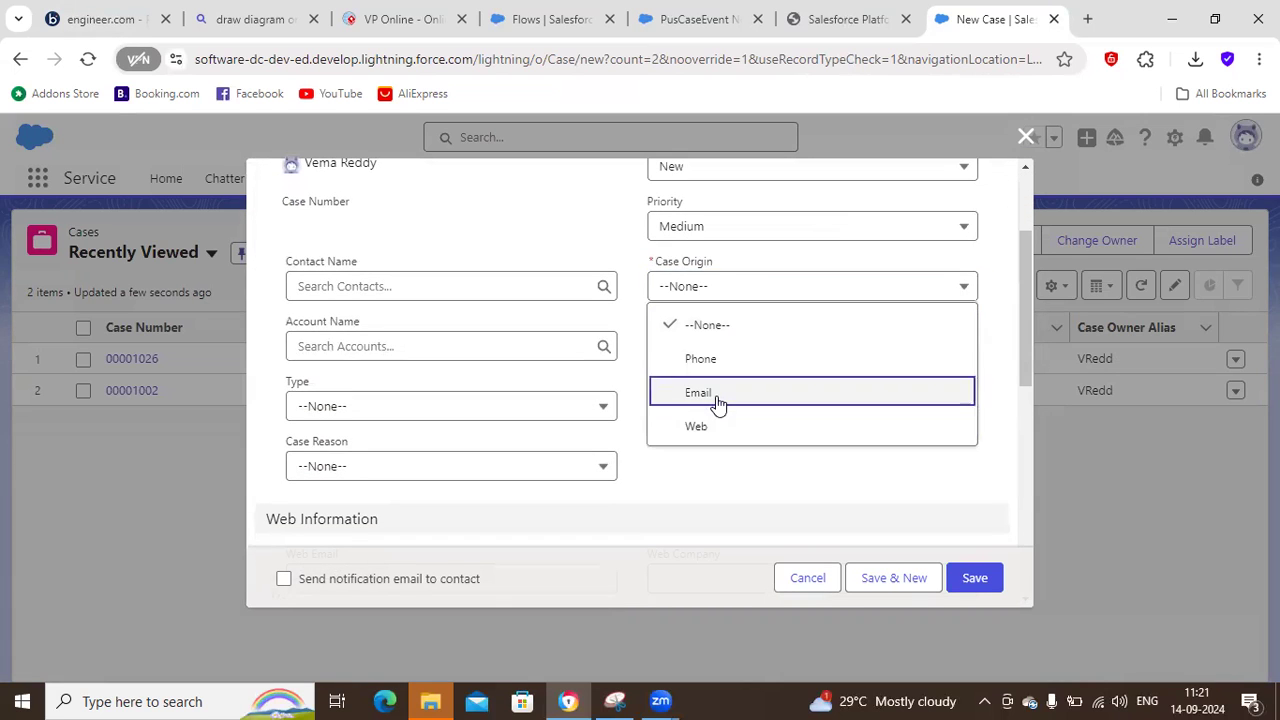
left_click(712, 395)
left_click(320, 408)
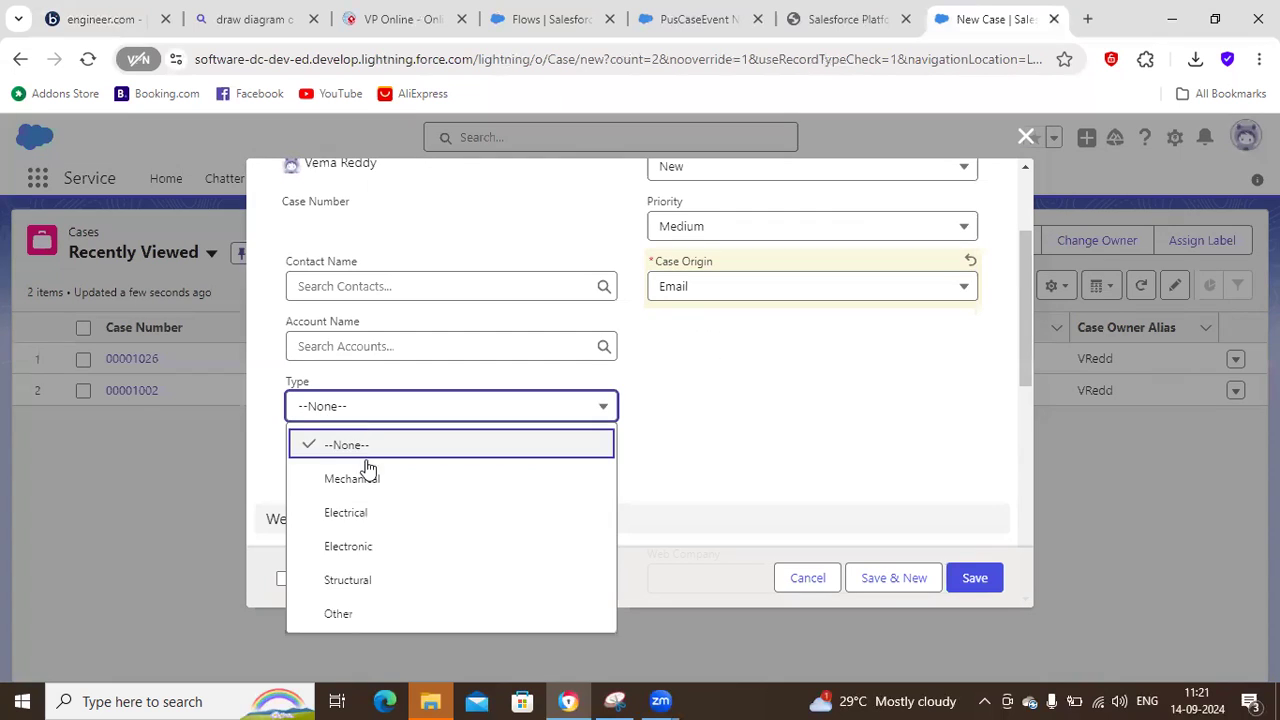
left_click(360, 520)
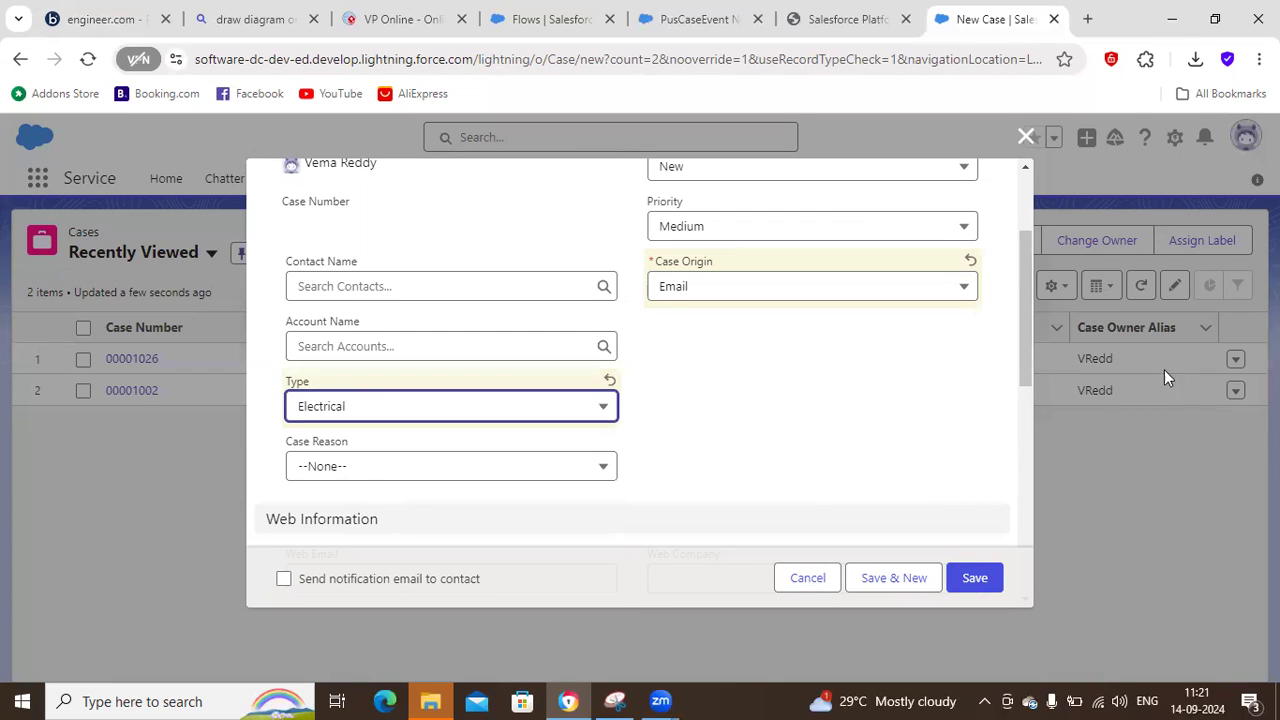
Set the new case's Case Reason to Installation and its Product to GC1040.
left_click_drag(1025, 362, 1031, 405)
left_click(320, 340)
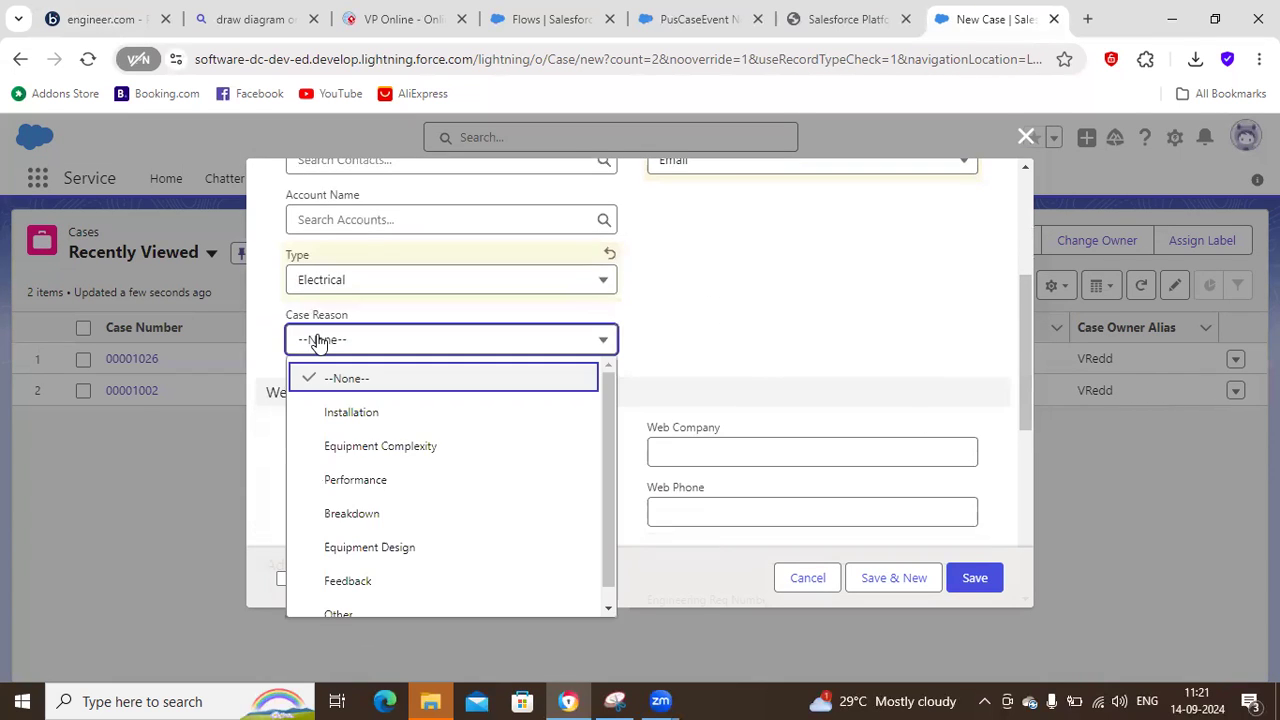
left_click(409, 415)
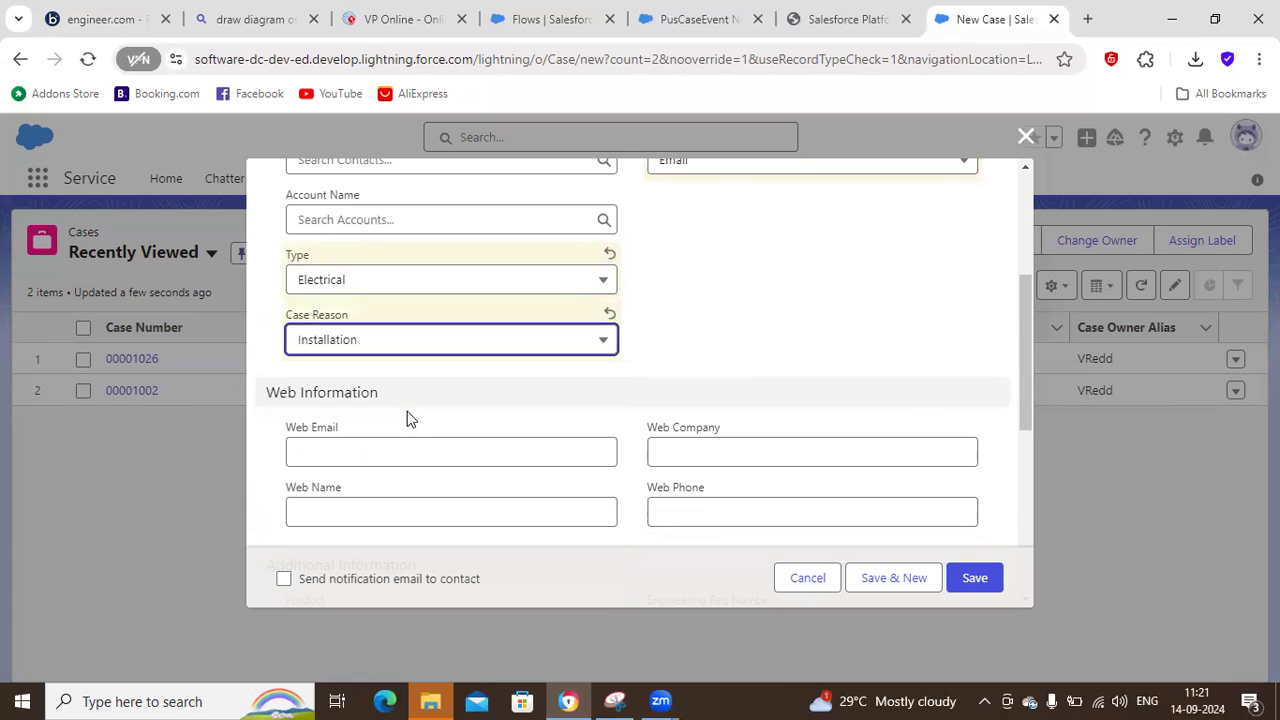
left_click_drag(1029, 336, 1027, 397)
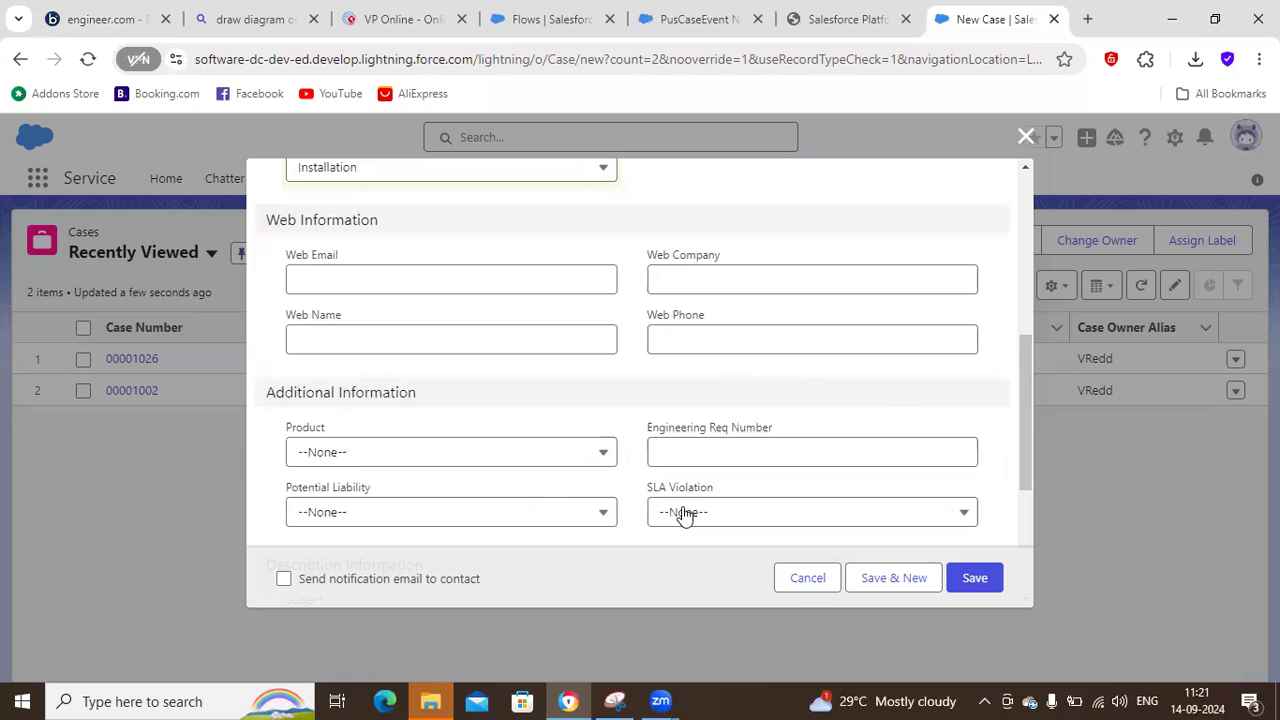
left_click(392, 462)
left_click(343, 231)
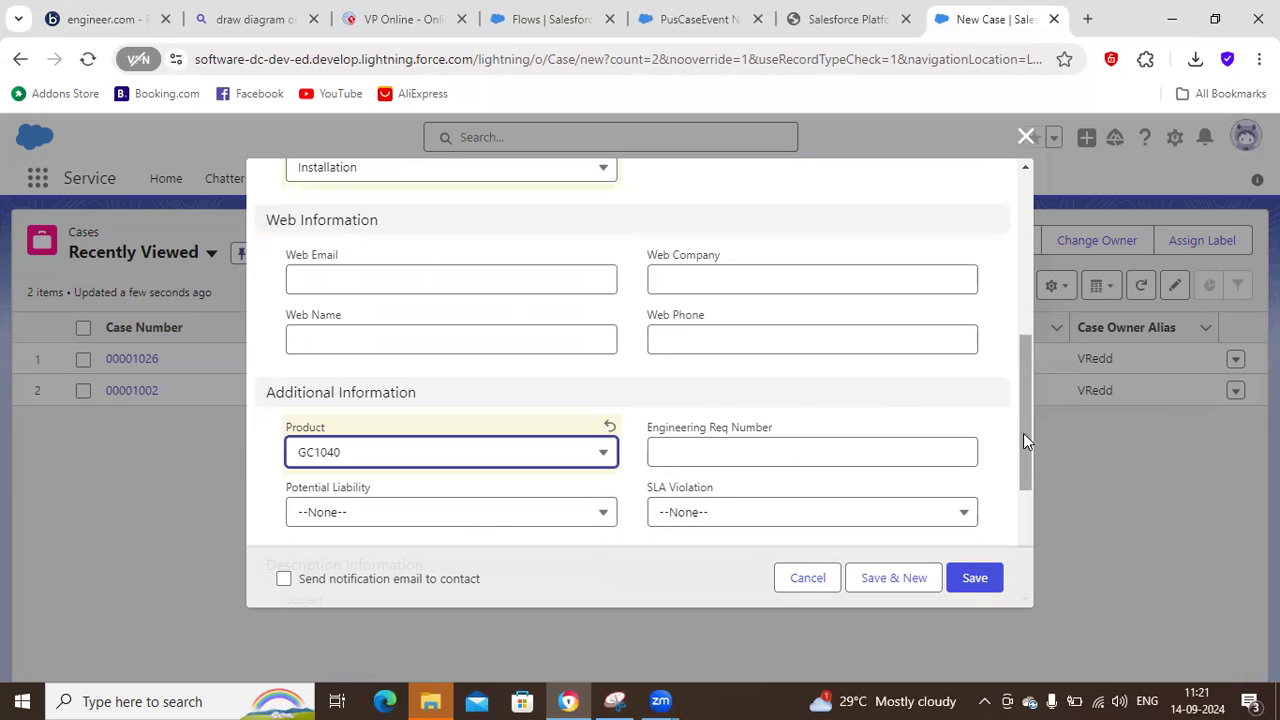
Enter "Washing machine installation" as both the Subject and the Description, and save the case.
left_click_drag(1031, 435, 1038, 497)
scroll(1038, 492, "down", 1)
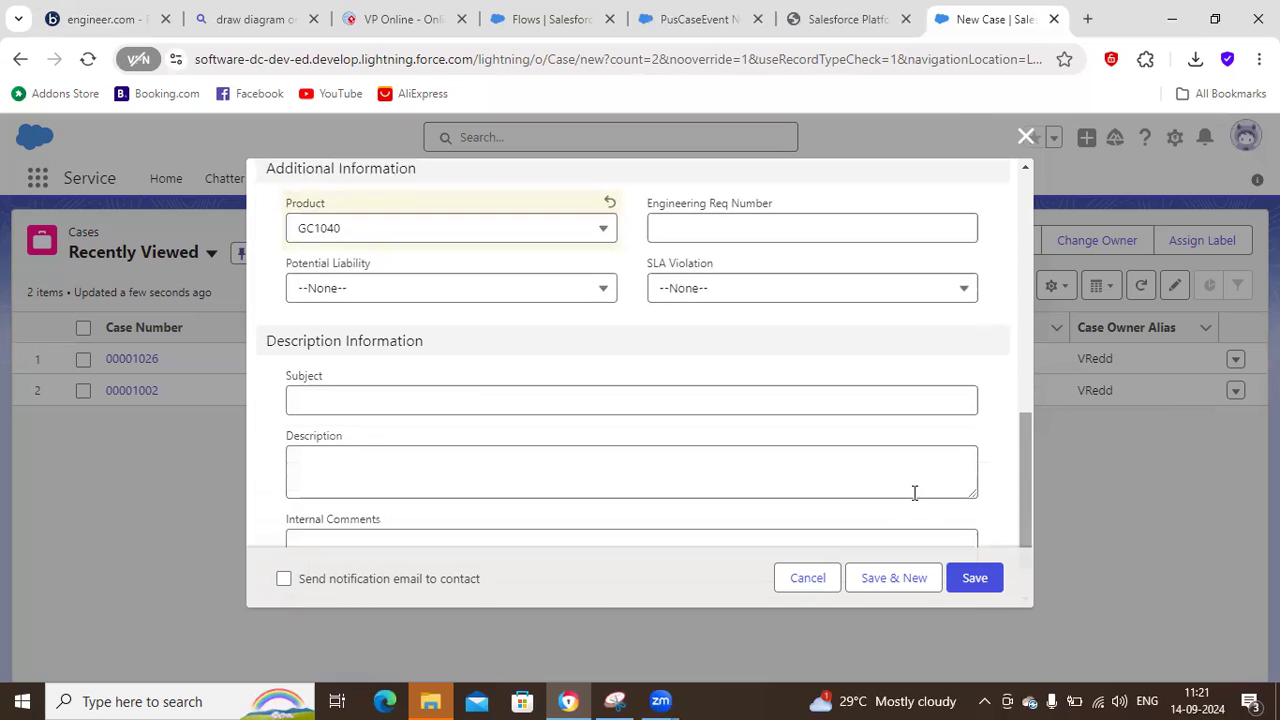
left_click(474, 400)
type("Washing machine installation")
key("ctrl+a")
key("ctrl+c")
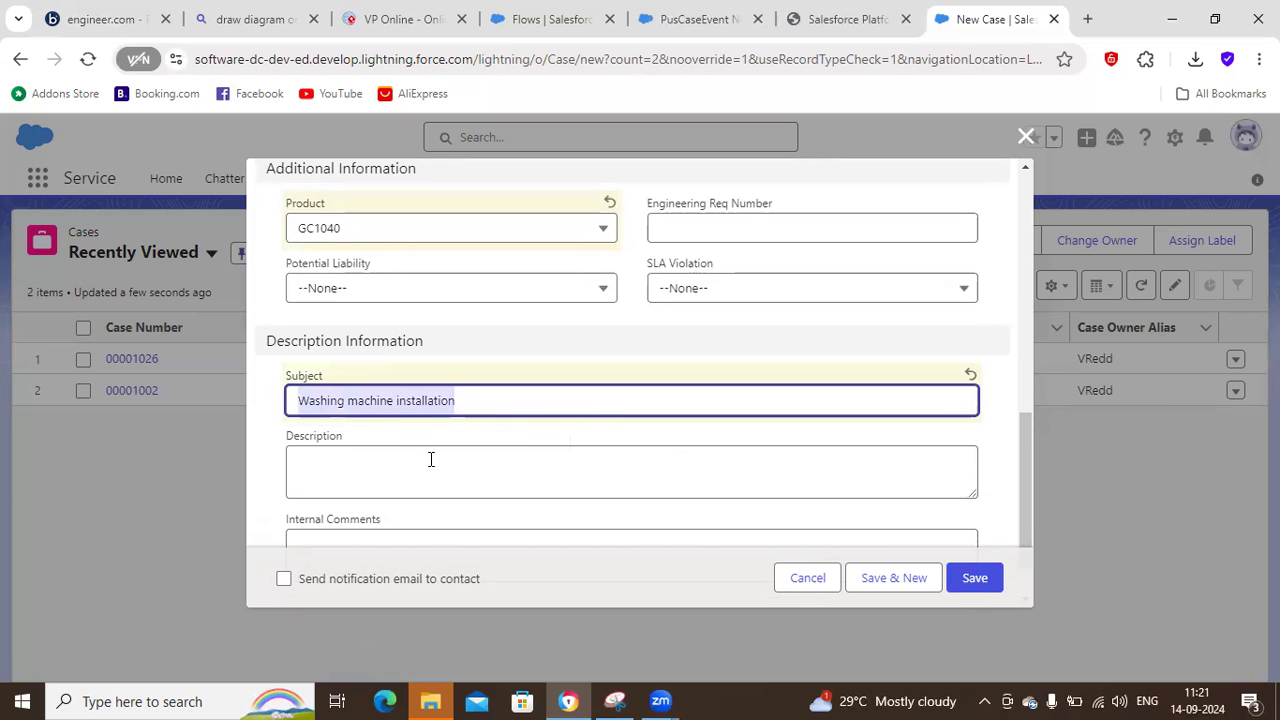
left_click(431, 459)
key("ctrl+v")
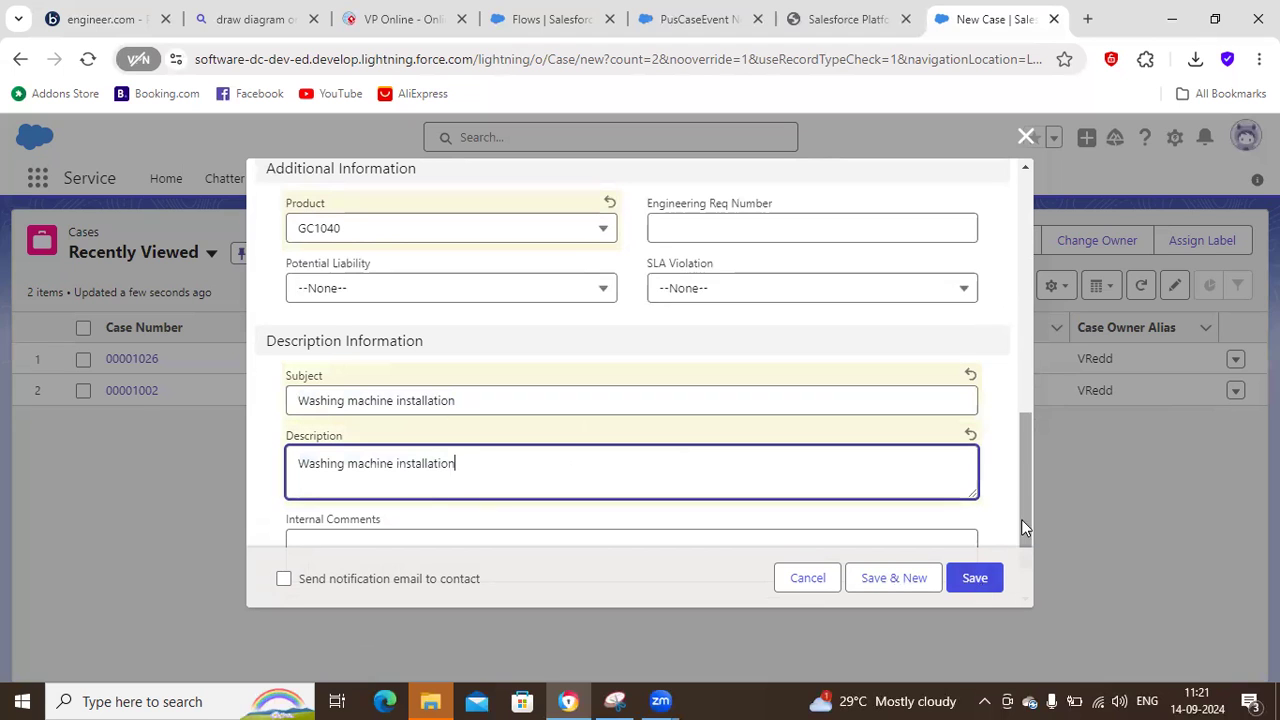
scroll(1023, 530, "down", 3)
left_click(973, 575)
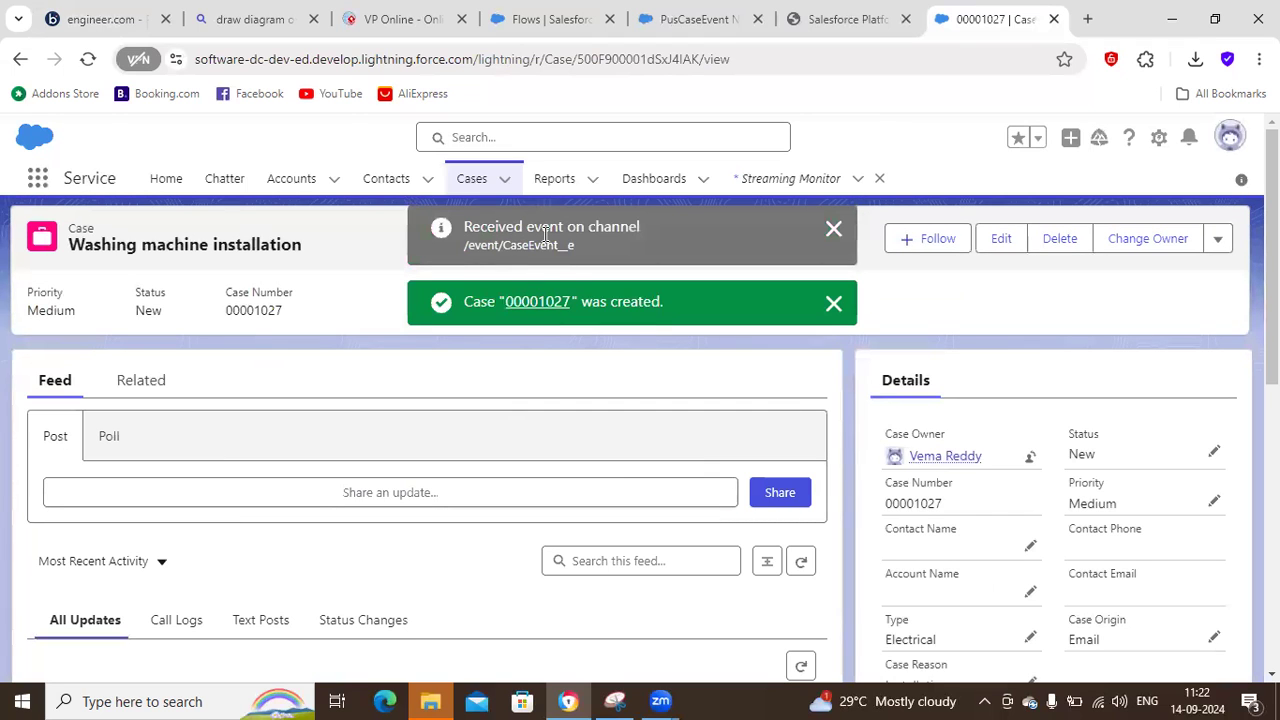
Look through the open platform events document and flow pages, and check the Streaming Monitor's subscriptions.
left_click(852, 22)
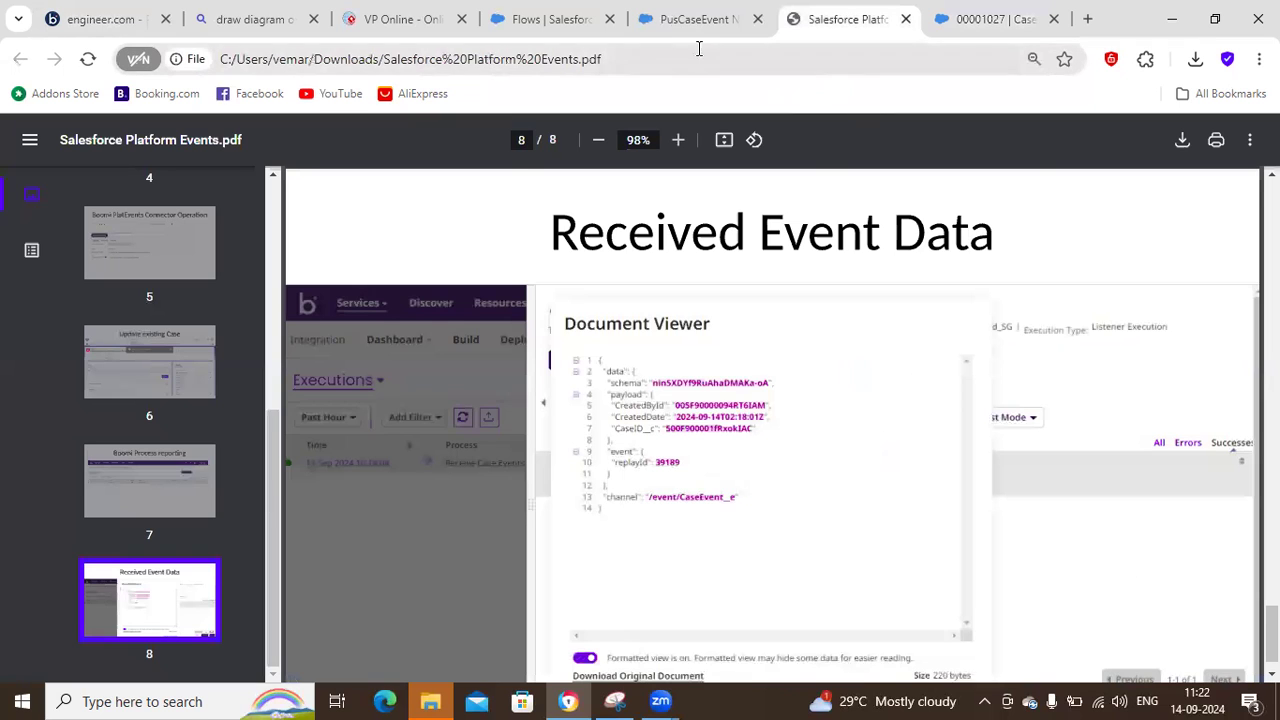
left_click(673, 34)
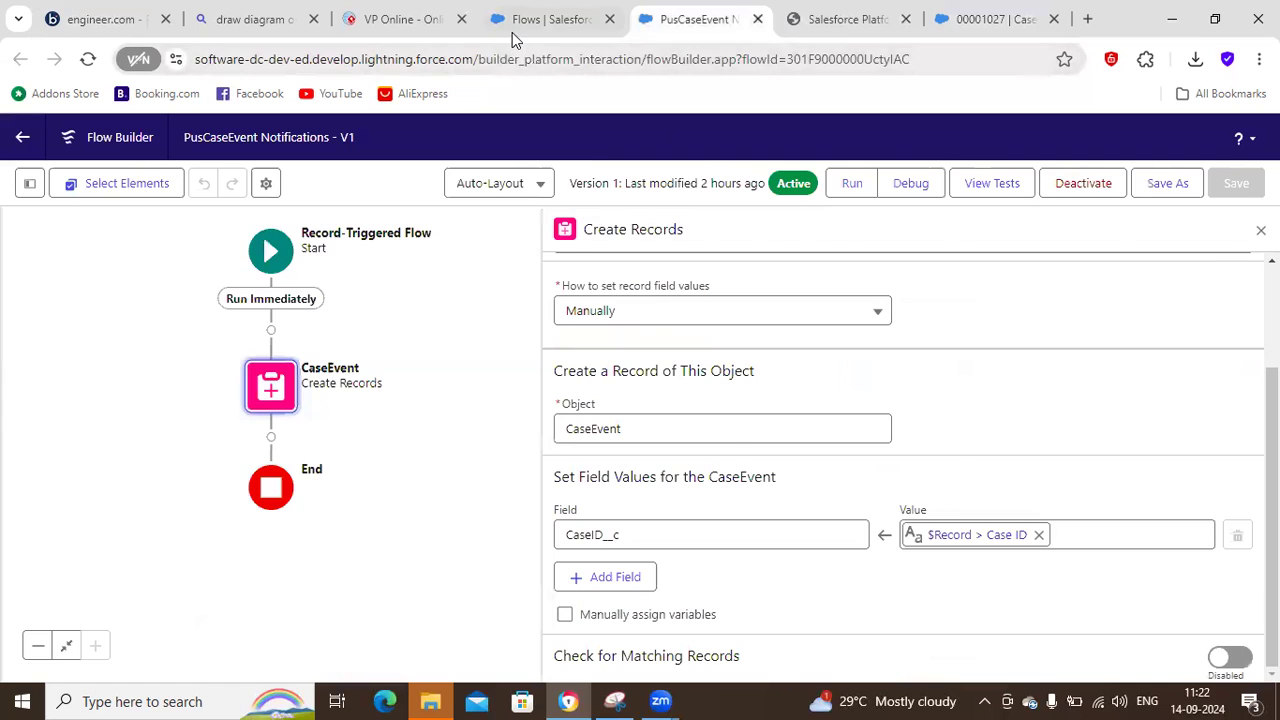
left_click(540, 20)
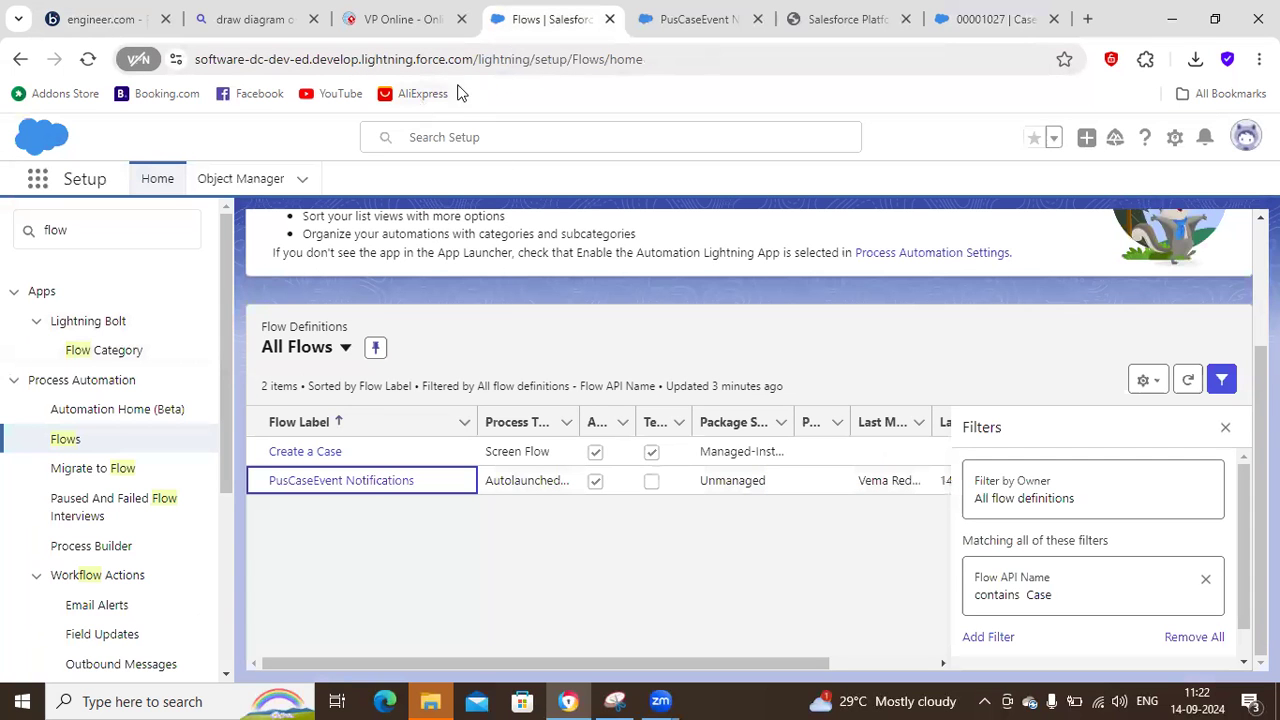
left_click(850, 20)
left_click(990, 22)
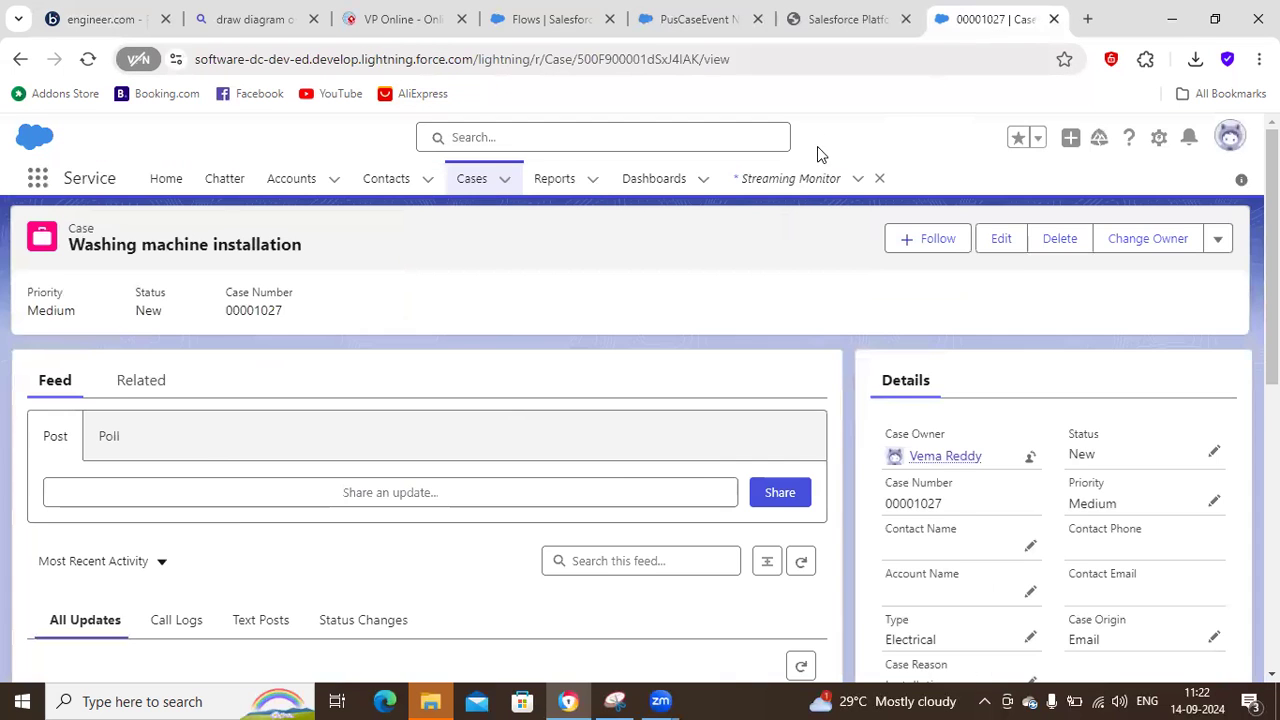
left_click(814, 177)
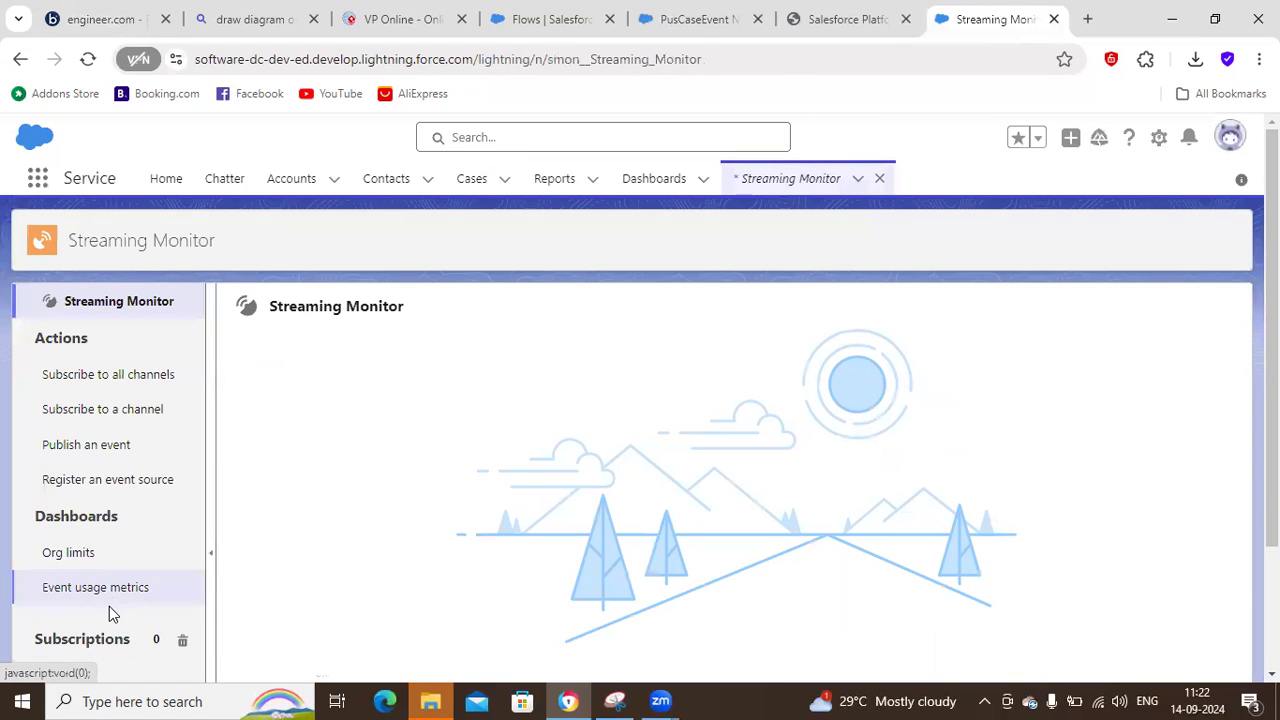
scroll(540, 607, "down", 3)
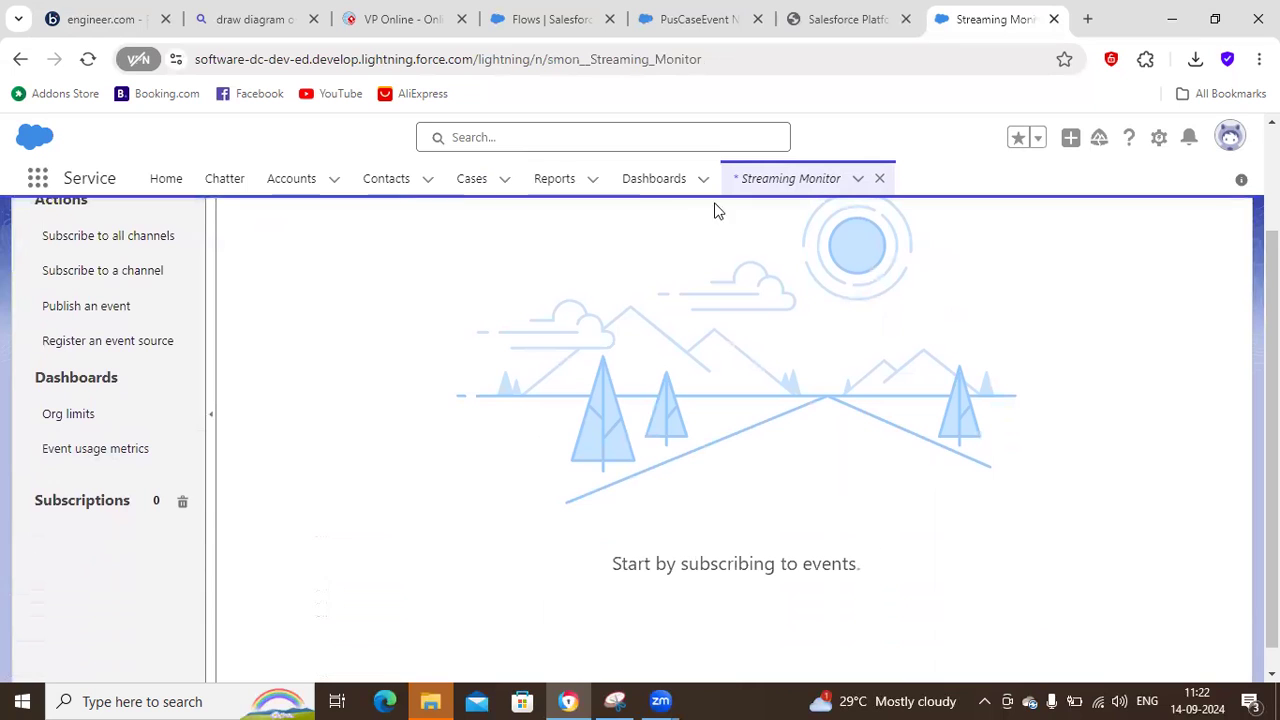
scroll(640, 420, "up", 3)
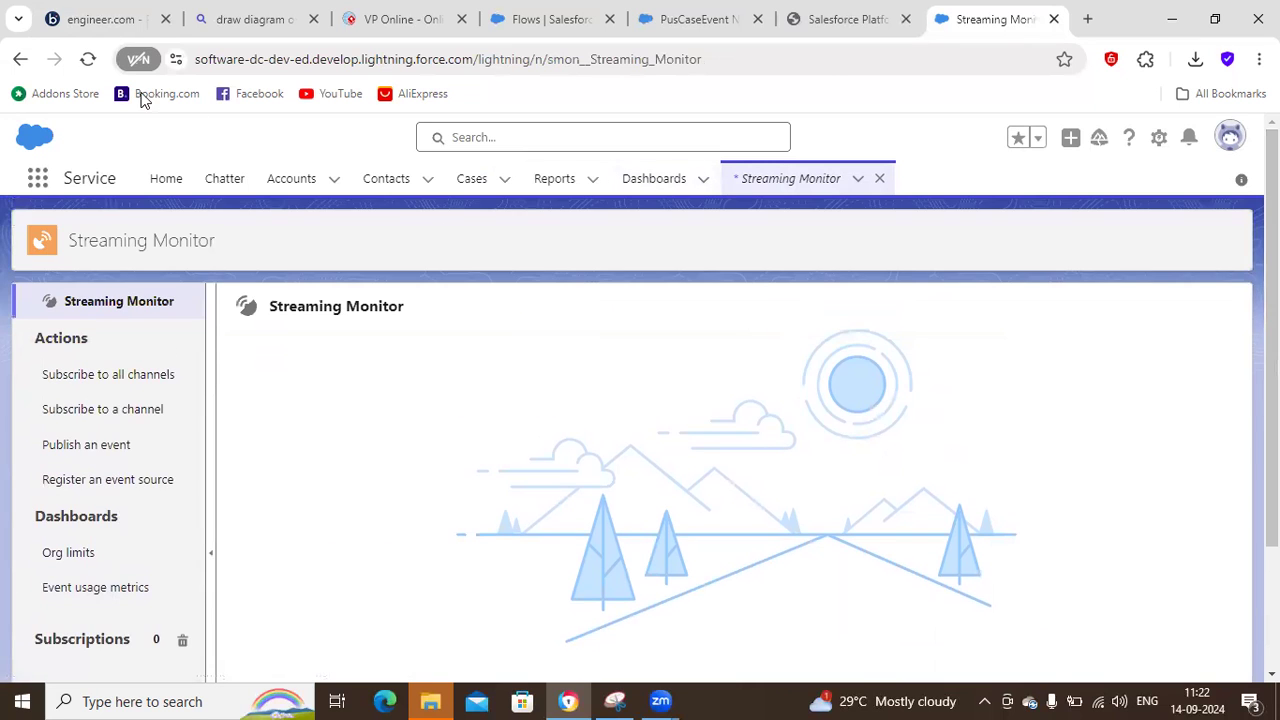
Switch to Boomi, refresh the Executions list and open the successful documents of the newest Receive Case Events run.
left_click(90, 30)
left_click(237, 285)
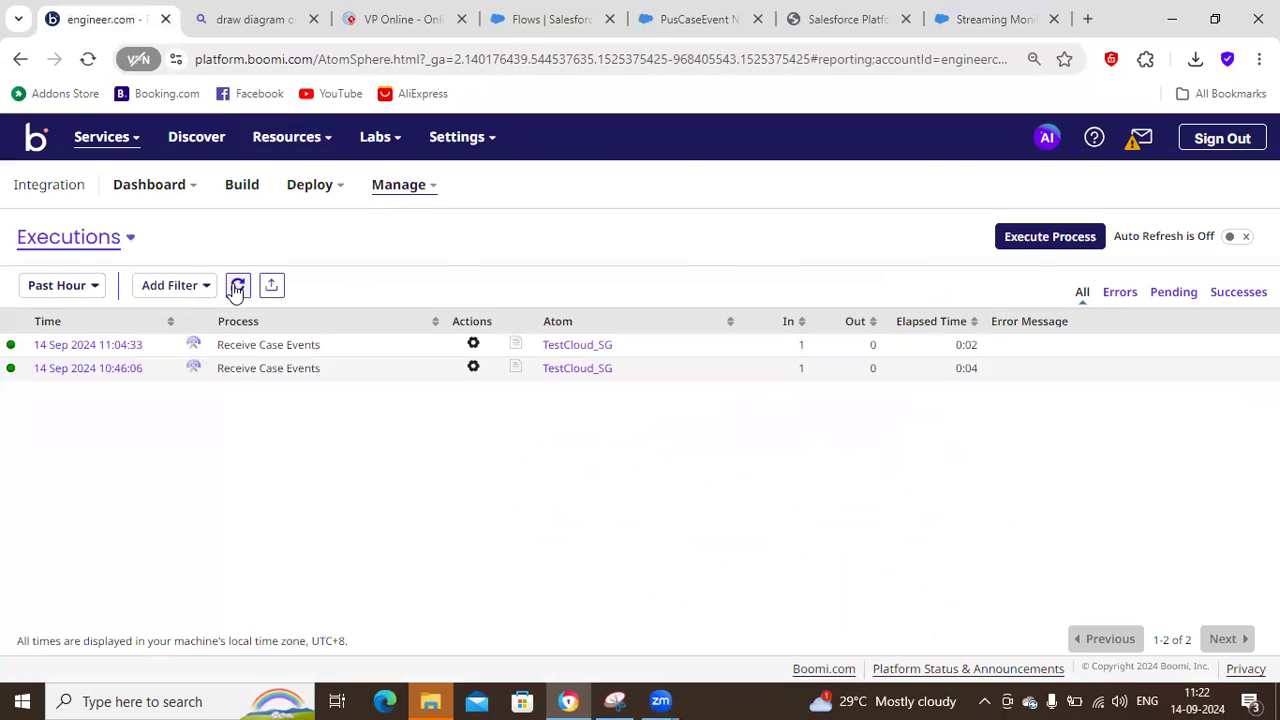
left_click(94, 345)
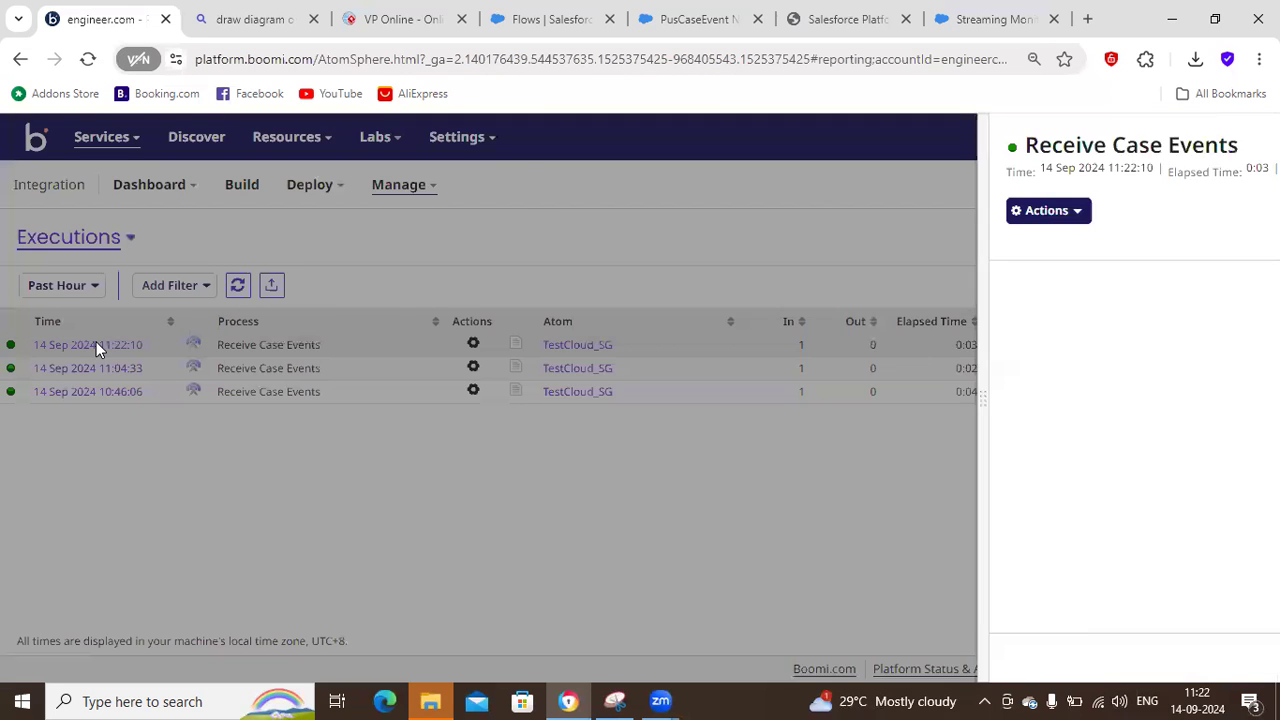
left_click(396, 356)
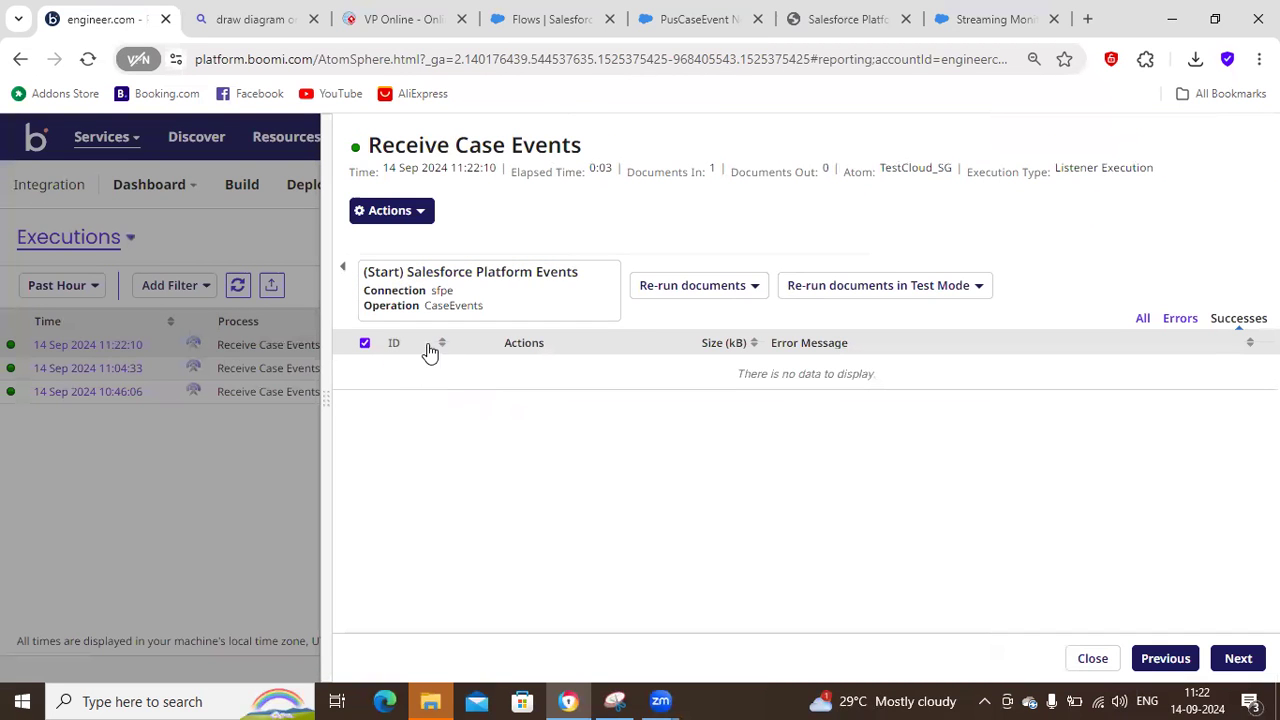
Switch to Salesforce, open the Washing machine installation case and copy its record ID from the page address.
left_click(971, 28)
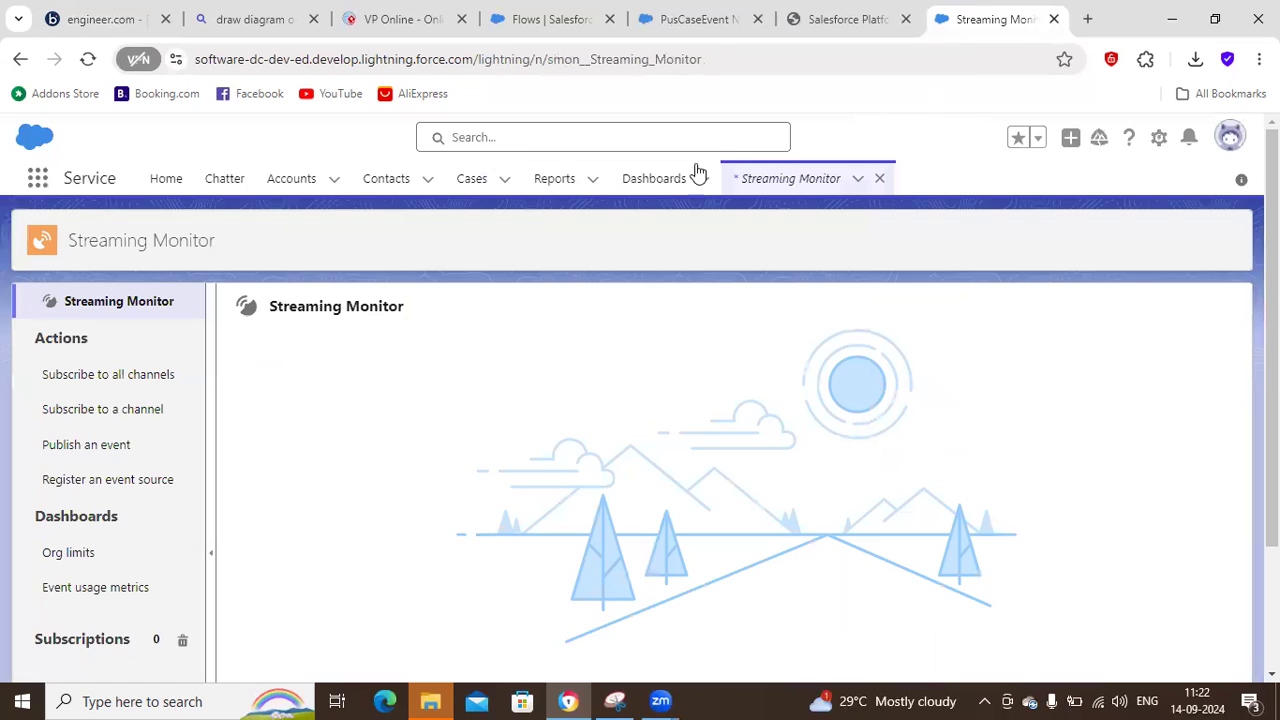
left_click(489, 190)
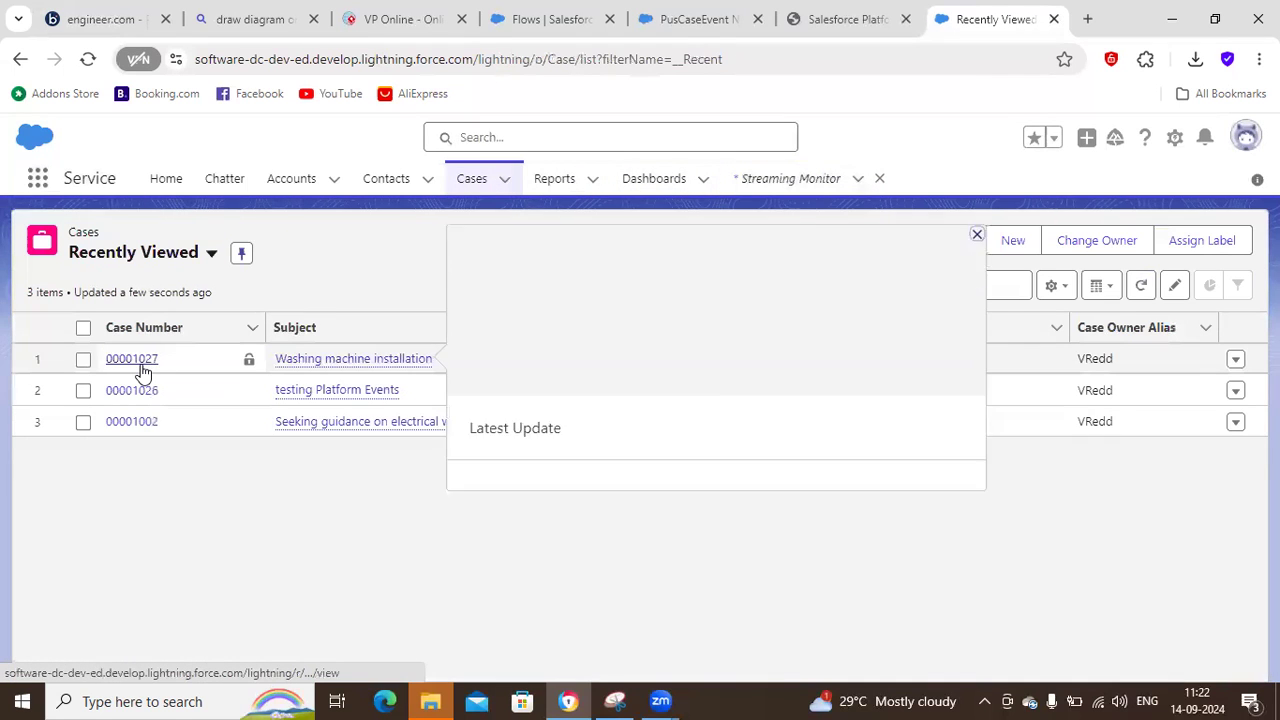
left_click(138, 363)
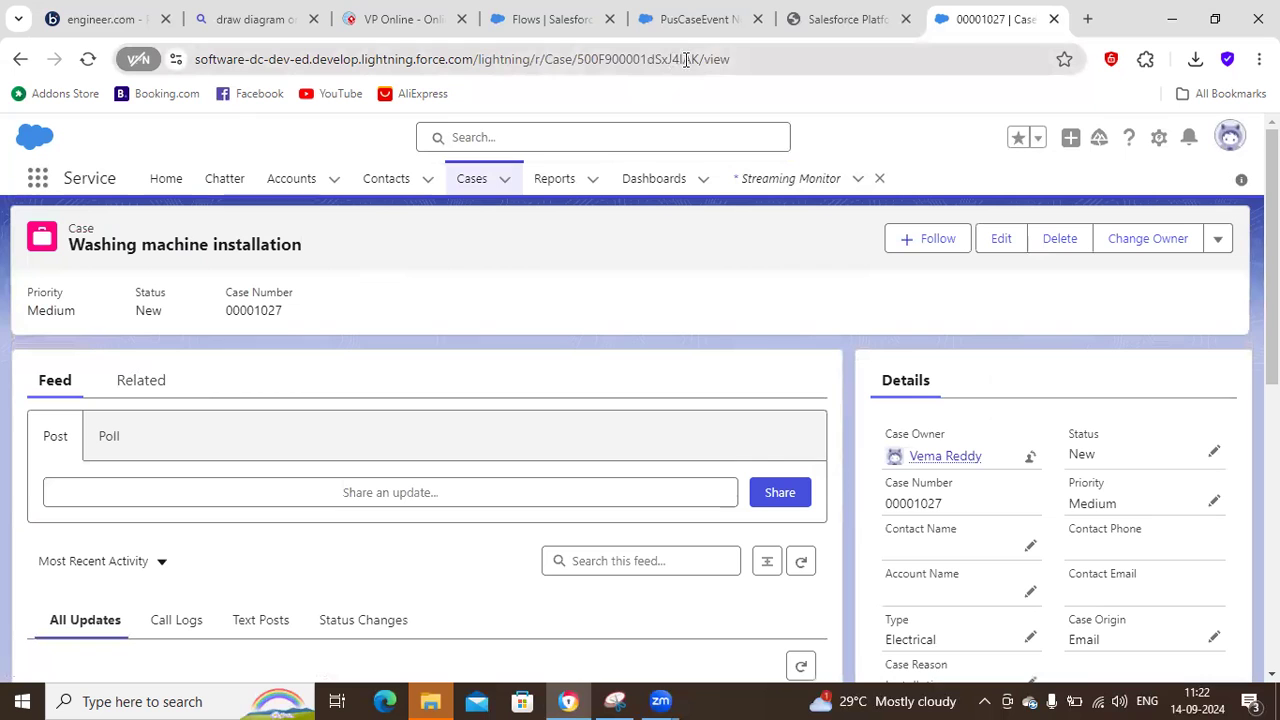
double_click(614, 60)
key("ctrl+c")
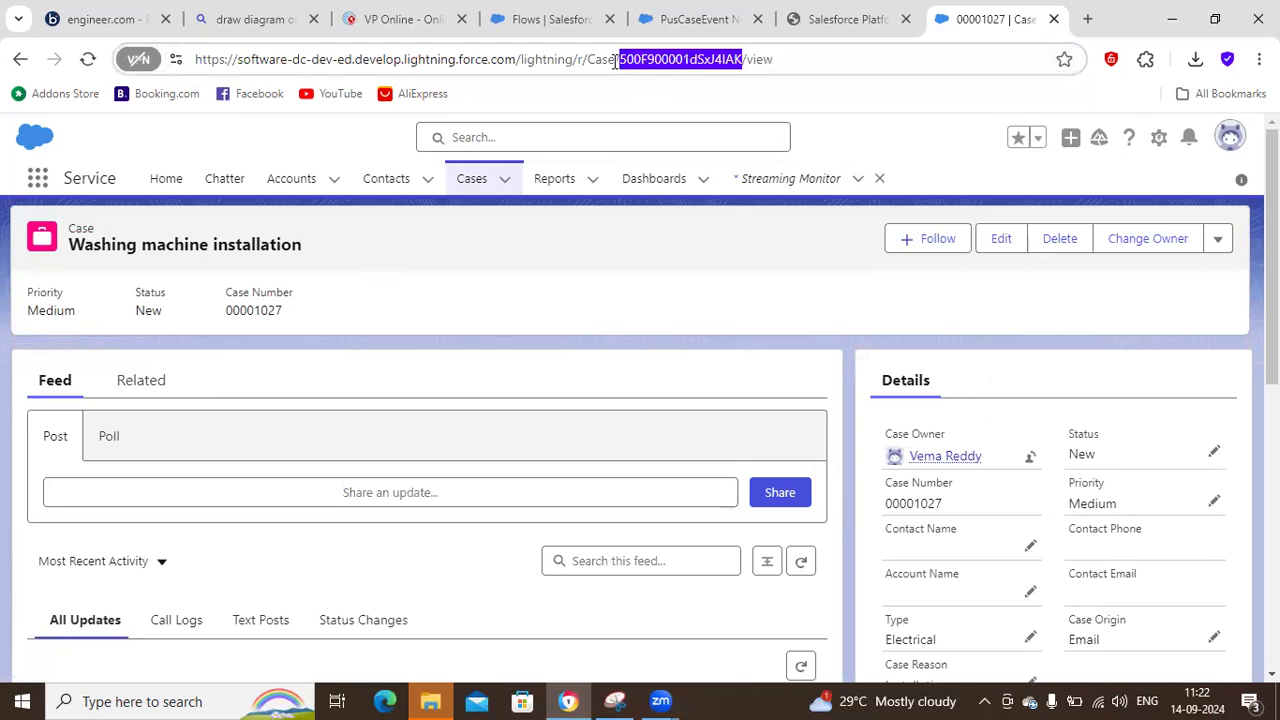
Return to the Receive Case Events execution in Boomi and view its successful document in the Document Viewer.
left_click(112, 19)
left_click(343, 266)
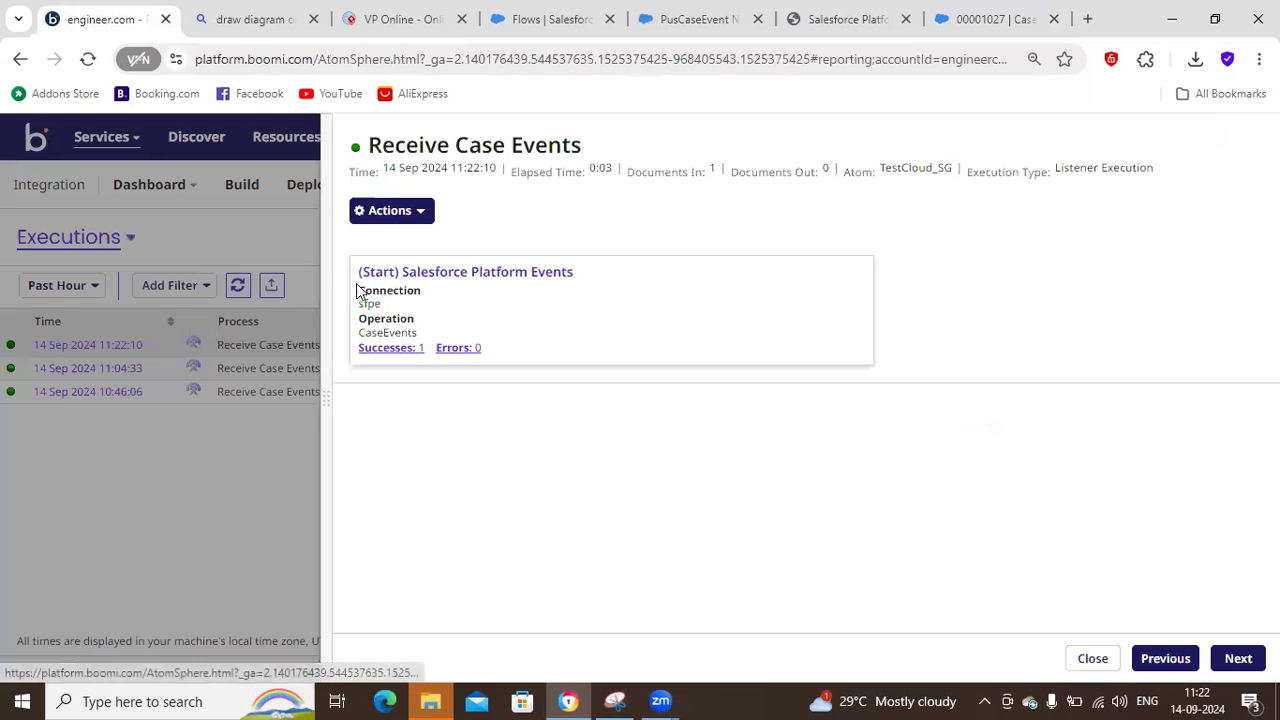
left_click(379, 350)
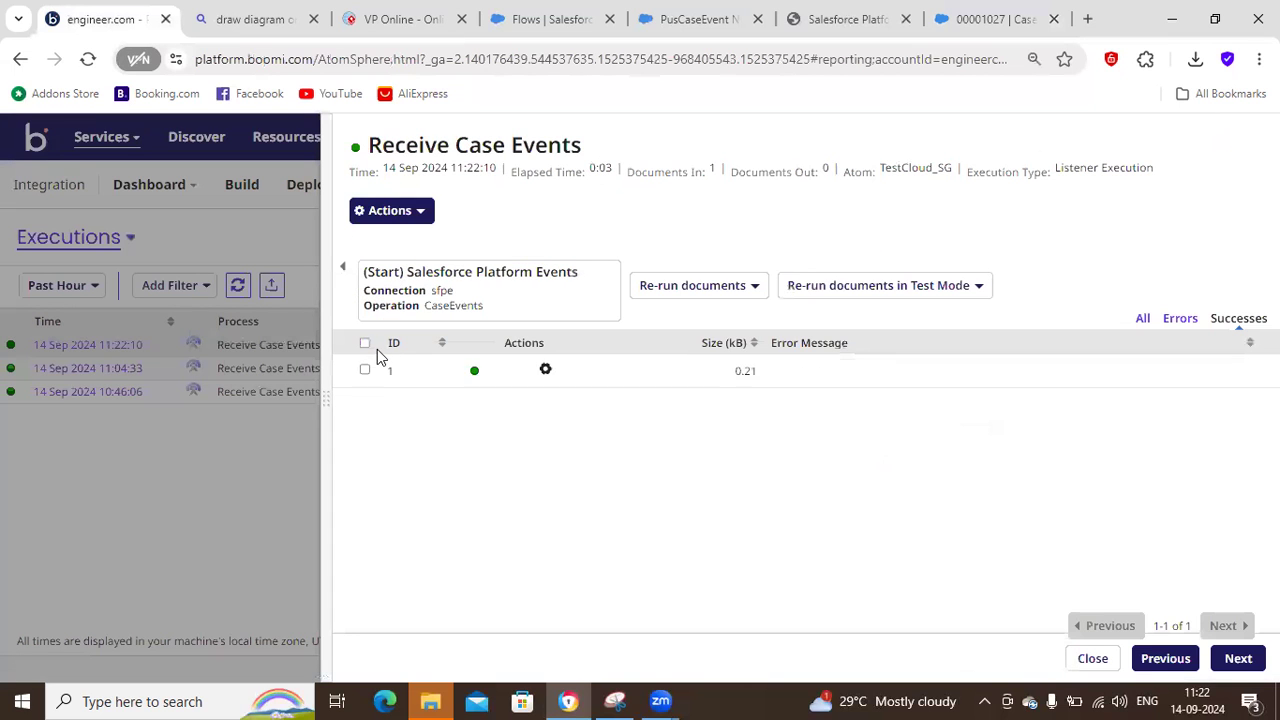
left_click(545, 371)
left_click(558, 430)
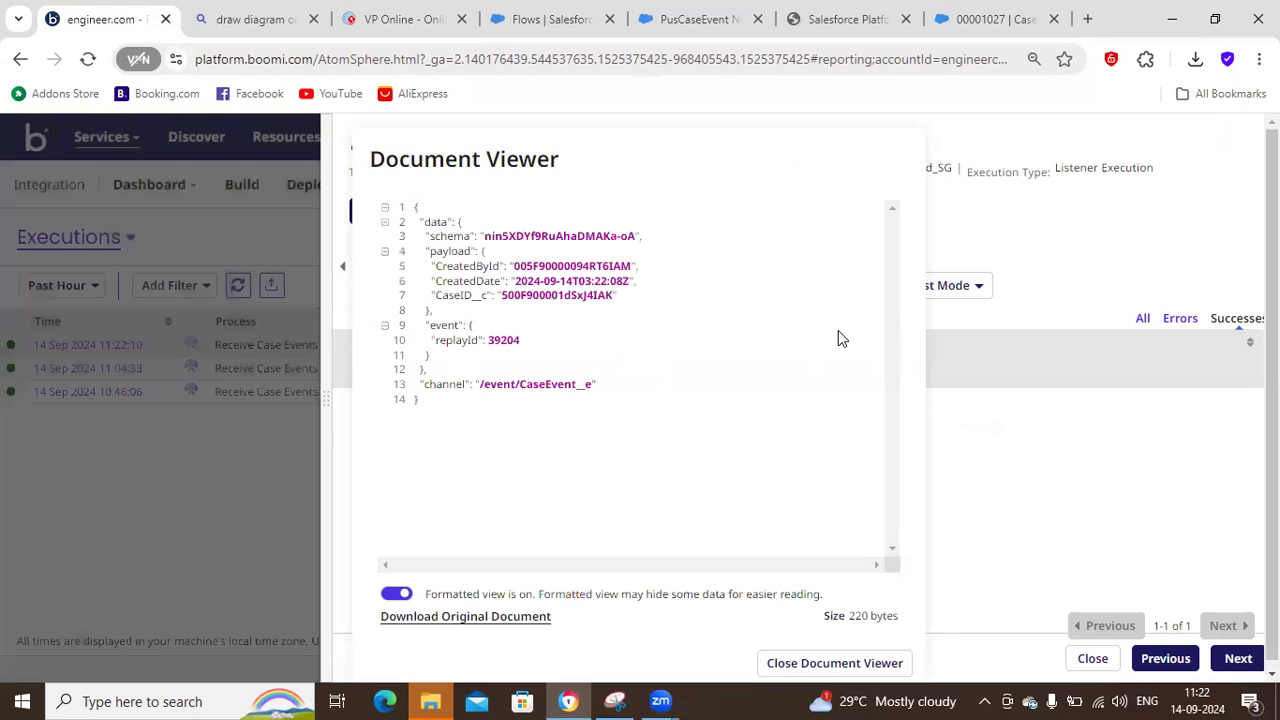
Search the event document for the copied case record ID, and close the viewer, execution details and search.
key("ctrl+f")
key("ctrl+v")
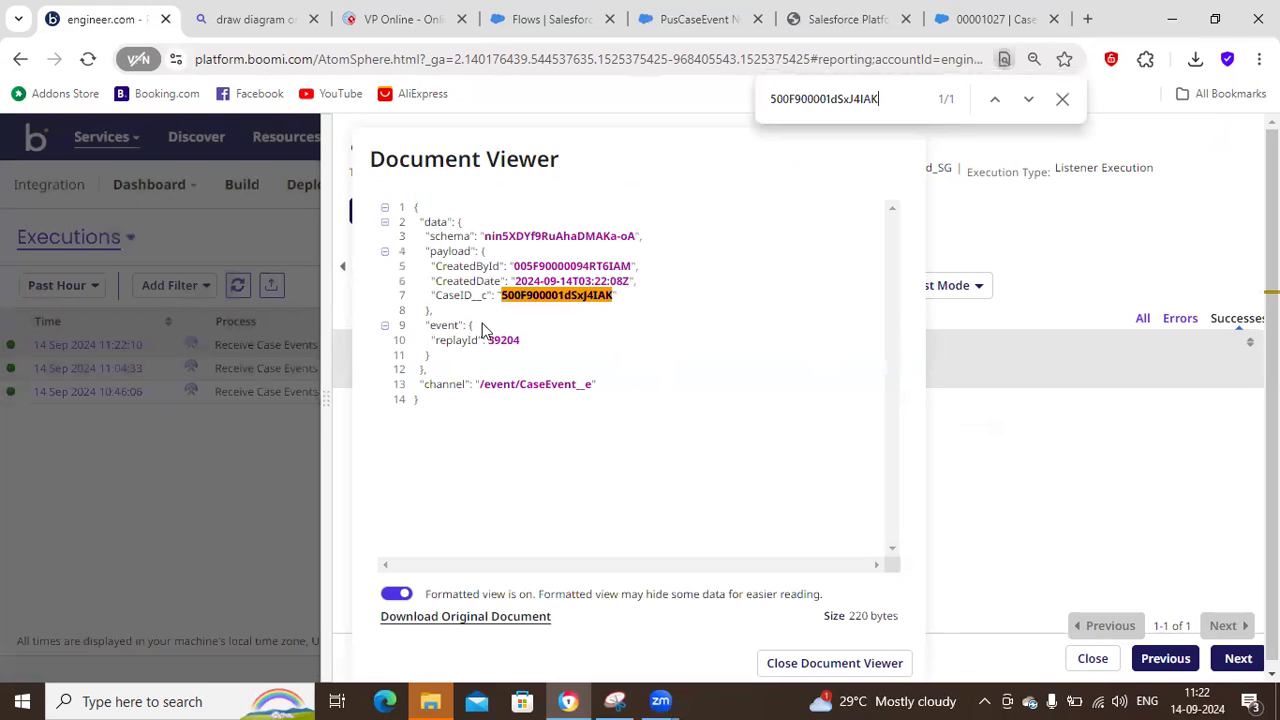
left_click(797, 664)
left_click(1095, 660)
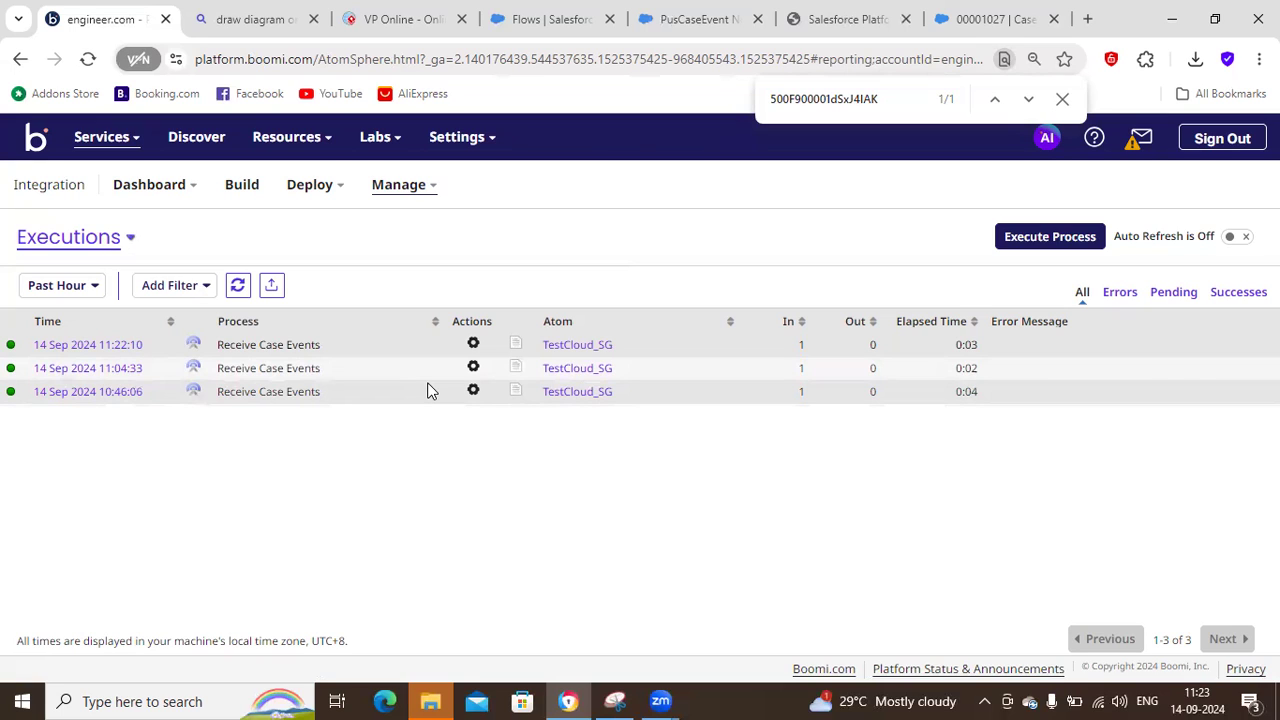
left_click(1062, 99)
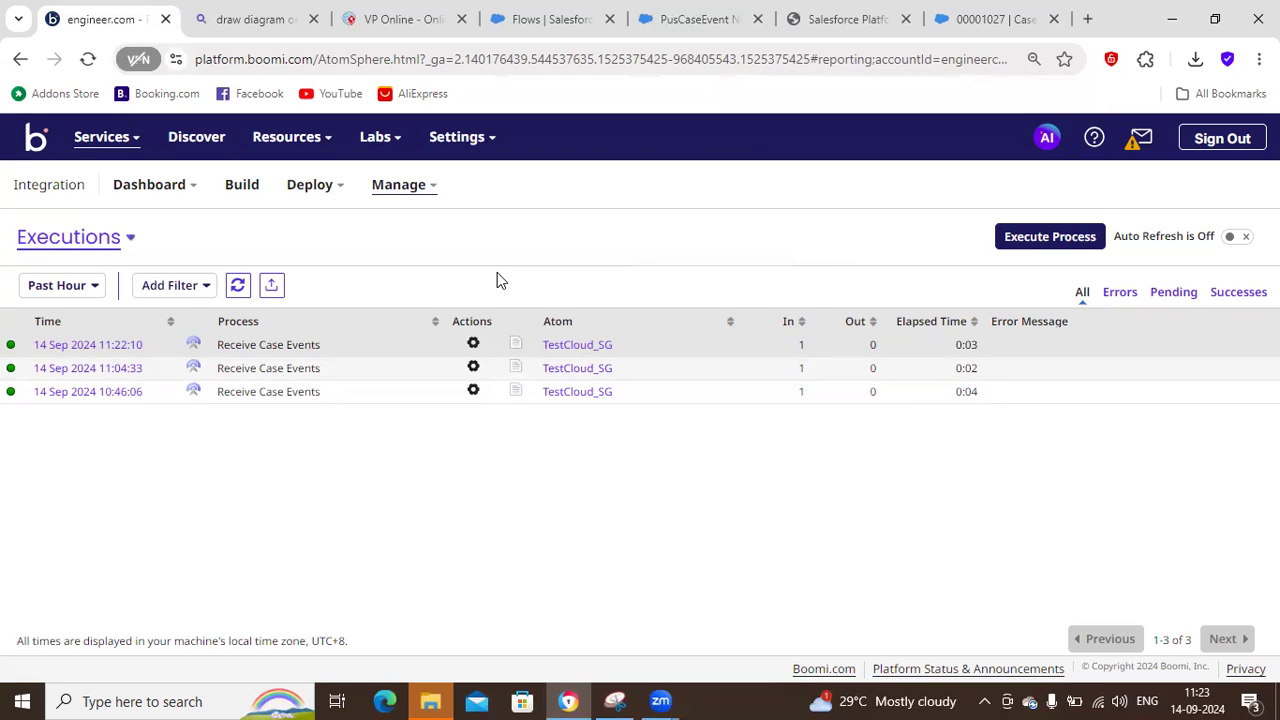
Switch to Salesforce, examine the Status options and remaining fields in the Washing machine installation case's edit form, and cancel editing.
left_click(948, 22)
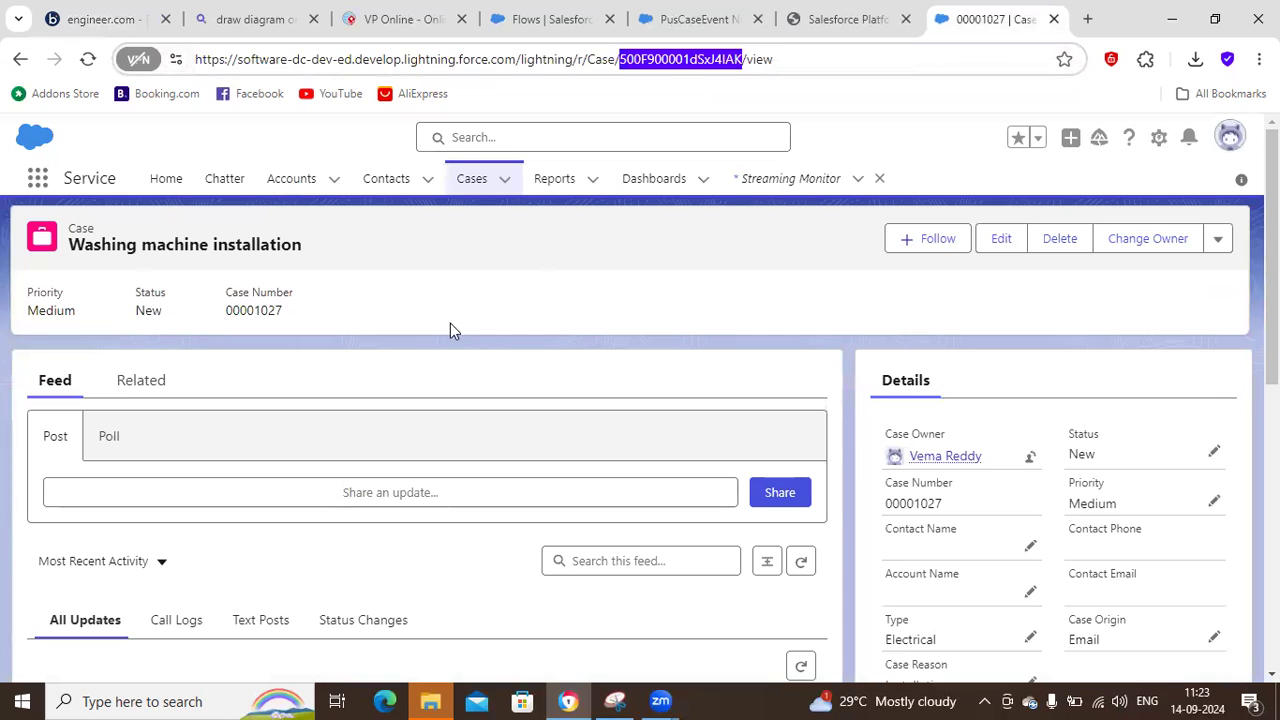
left_click(1004, 243)
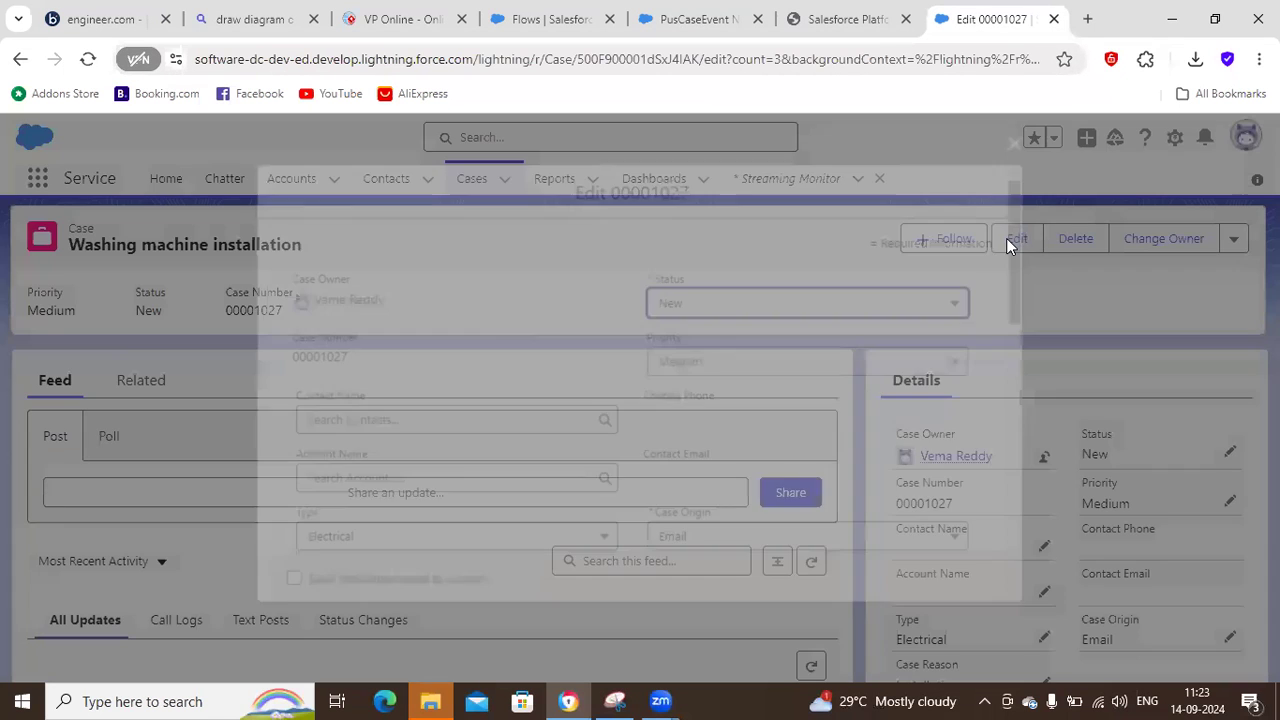
left_click(750, 304)
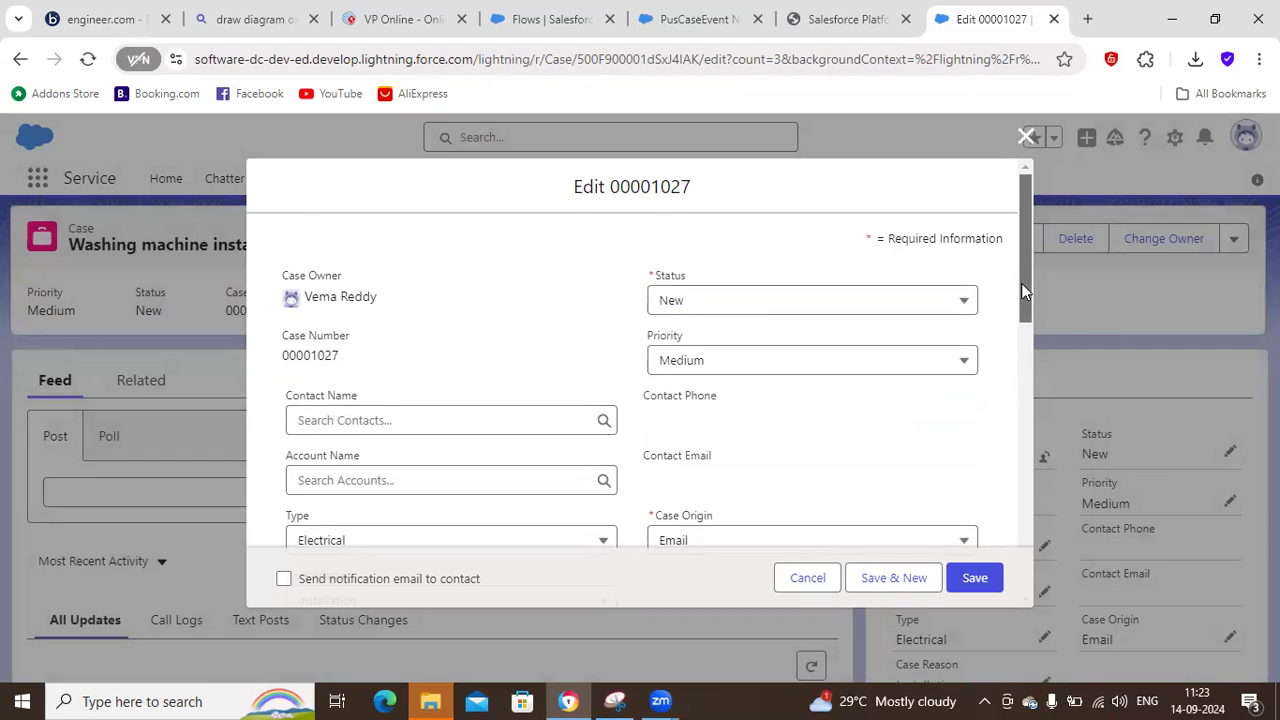
scroll(1021, 283, "down", 2)
left_click(763, 234)
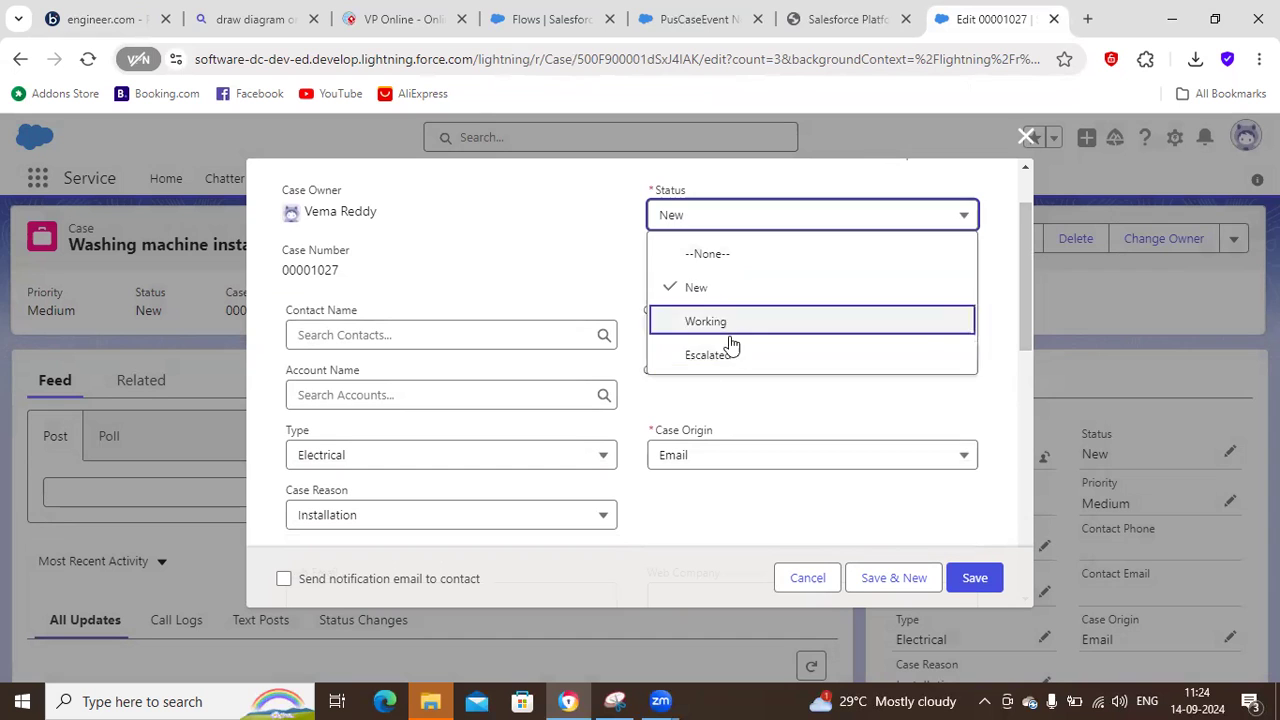
left_click(554, 254)
left_click_drag(1025, 251, 1025, 525)
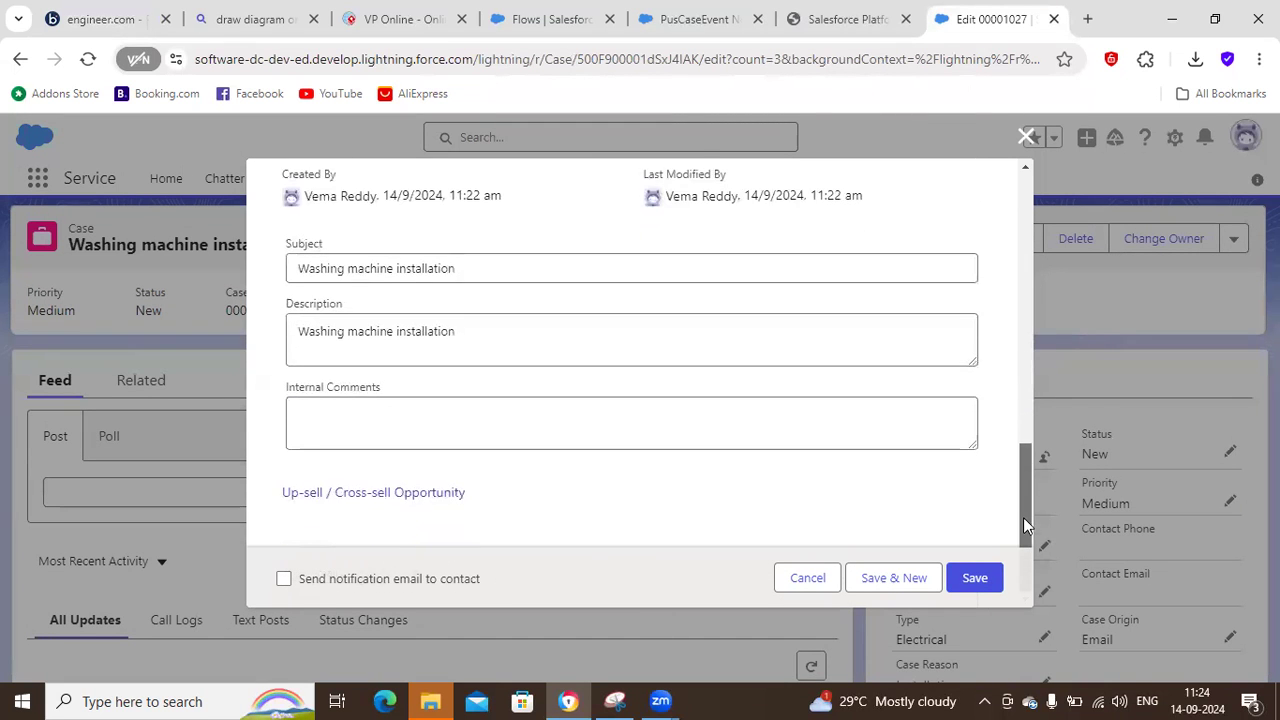
left_click(812, 580)
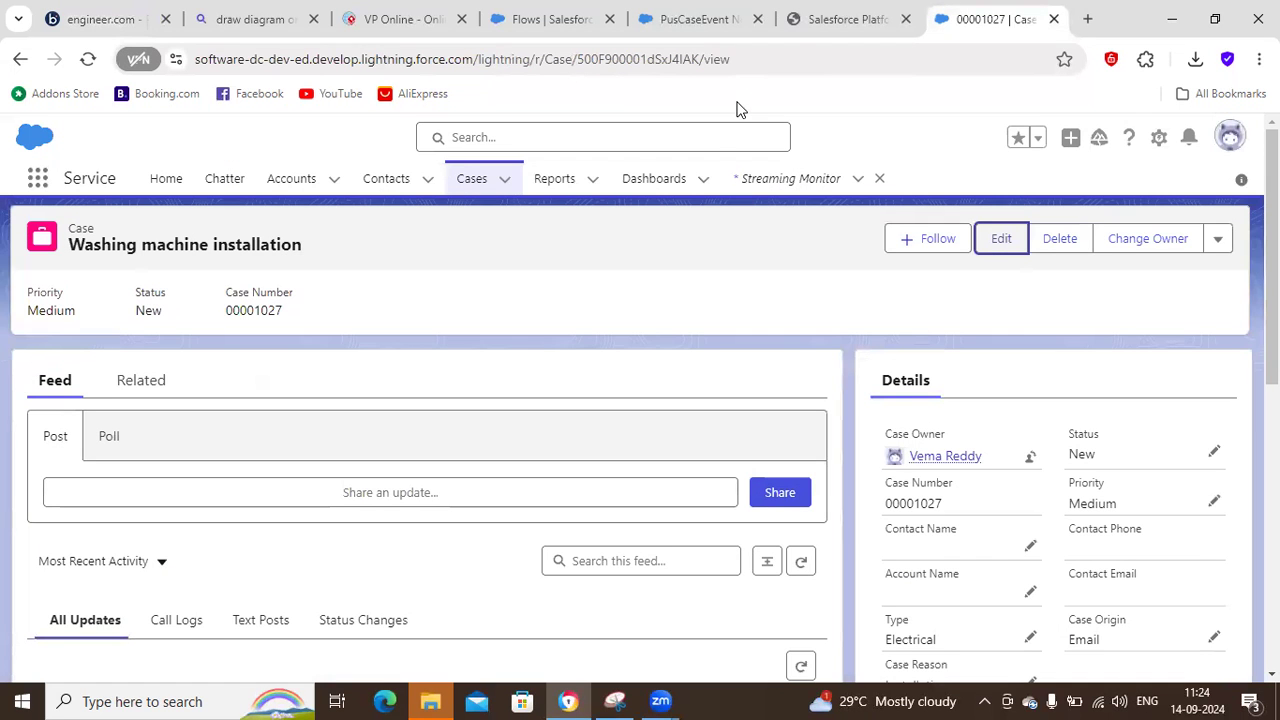